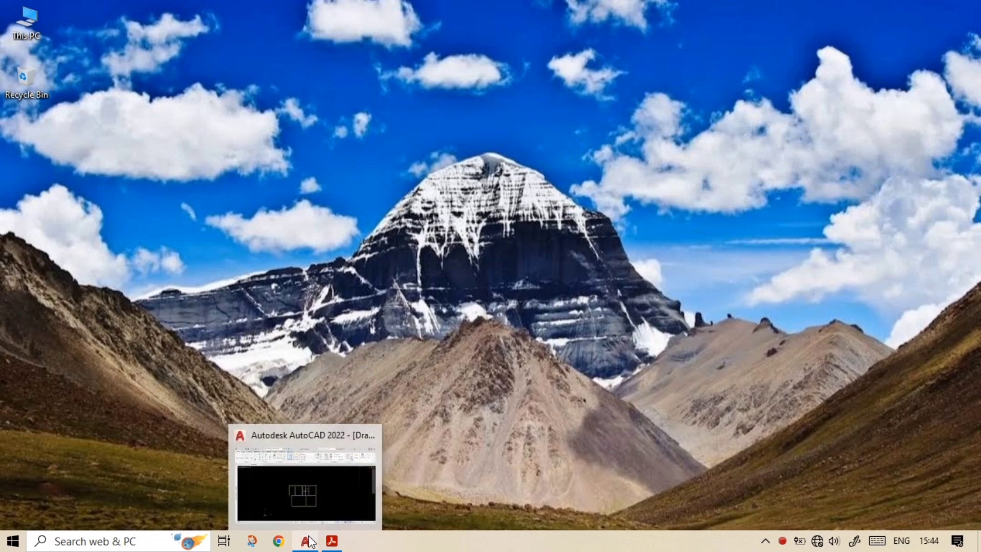
Switch to AutoCAD and examine the wall layout of the floor plan in Drawing1.
click(305, 541)
scroll(712, 353, up, 3)
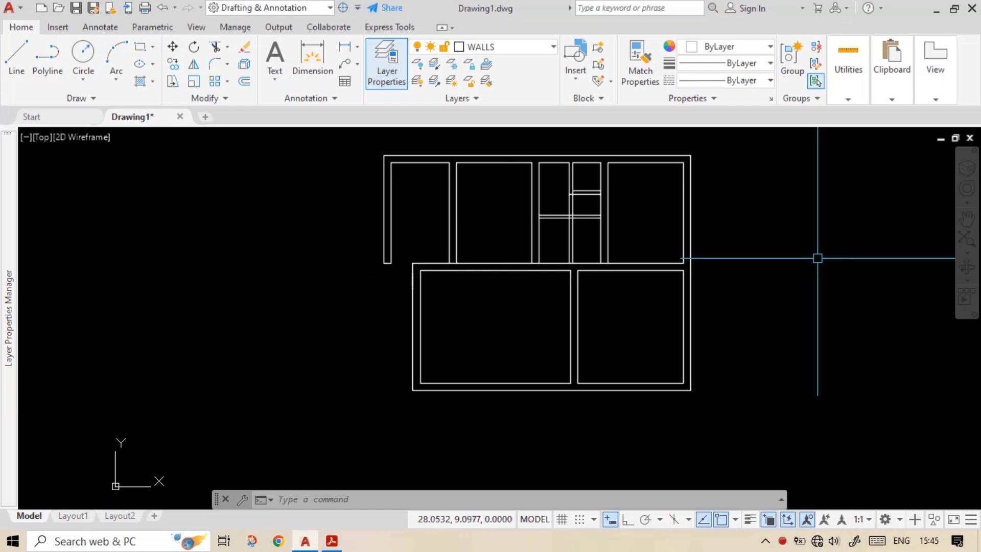
middle_drag(790, 283, 772, 301)
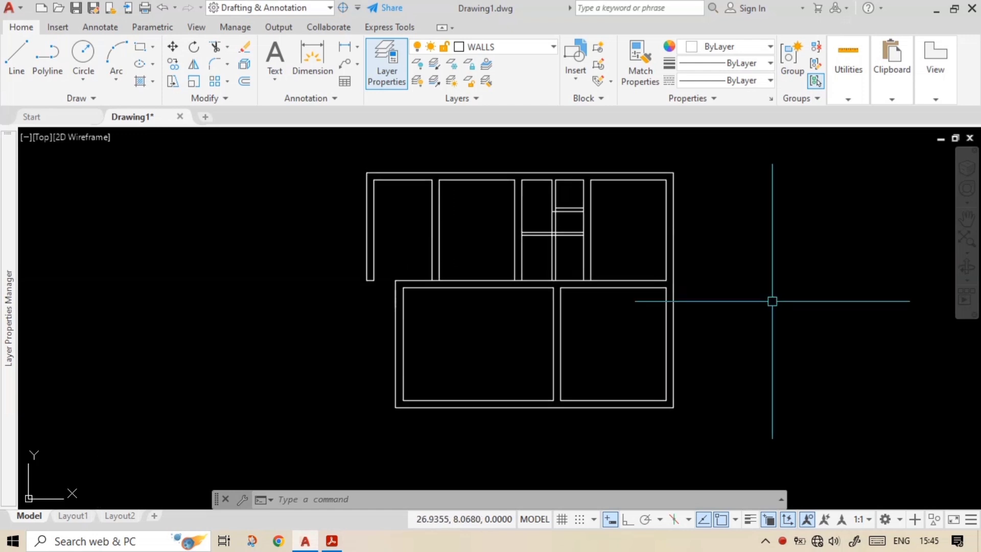
middle_drag(769, 326, 779, 329)
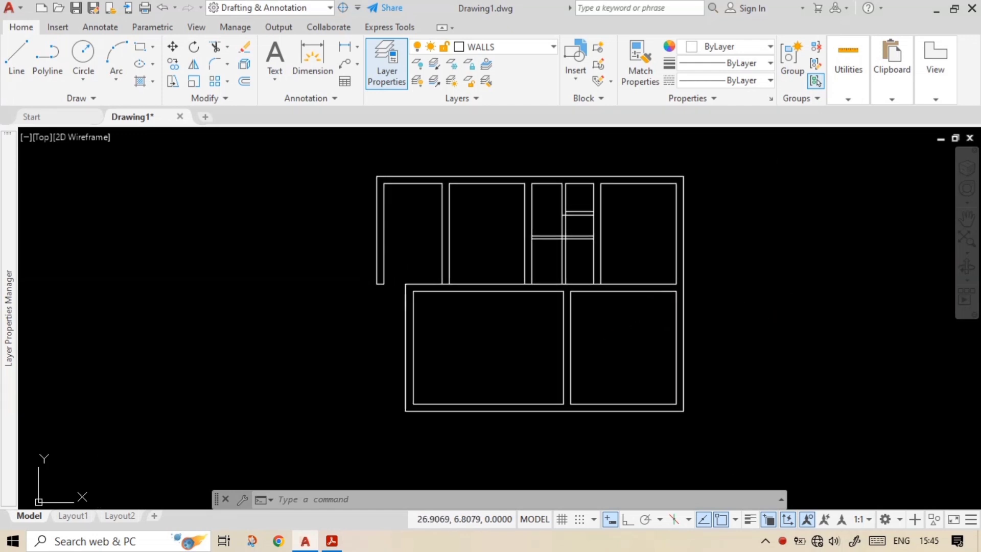
Switch to PRACTICE.pdf and examine the door positions on the ground floor plan and the door and window size list.
click(332, 542)
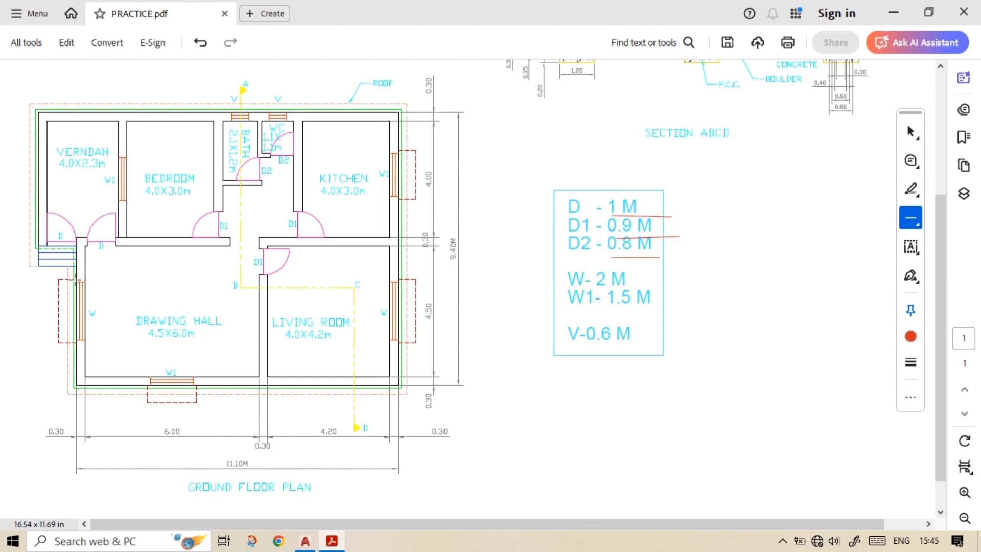
ctrl+scroll(55, 251, up, 3)
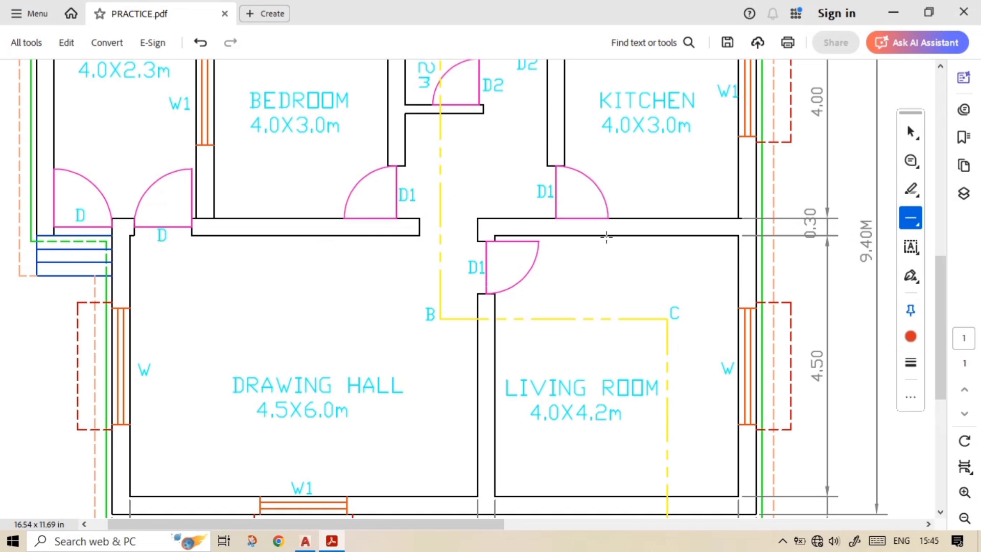
scroll(606, 236, up, 2)
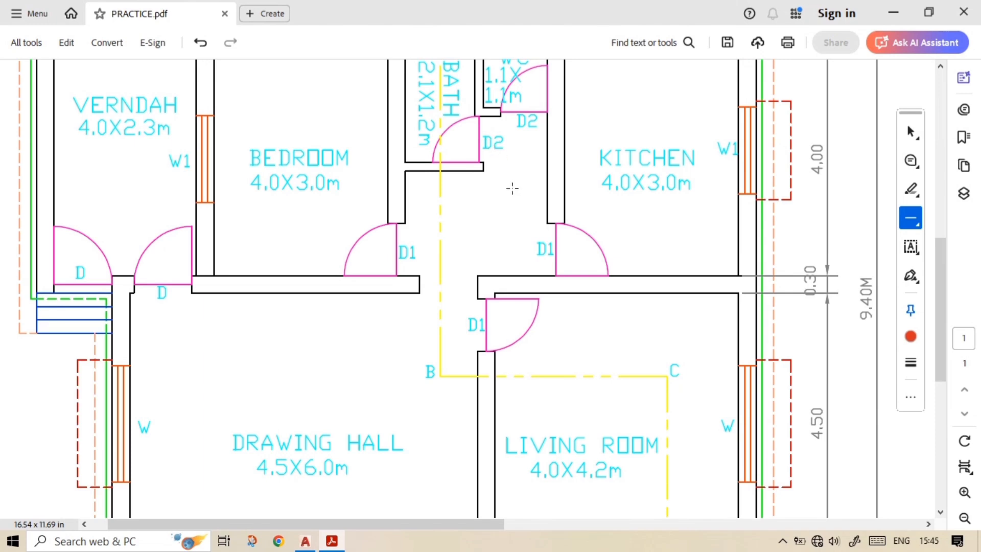
ctrl+scroll(512, 188, down, 2)
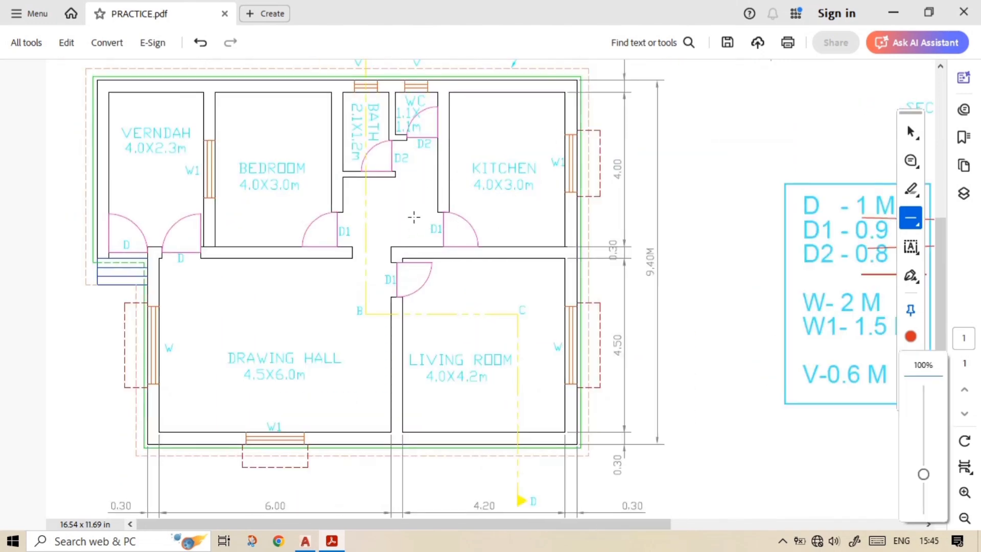
ctrl+scroll(808, 250, down, 1)
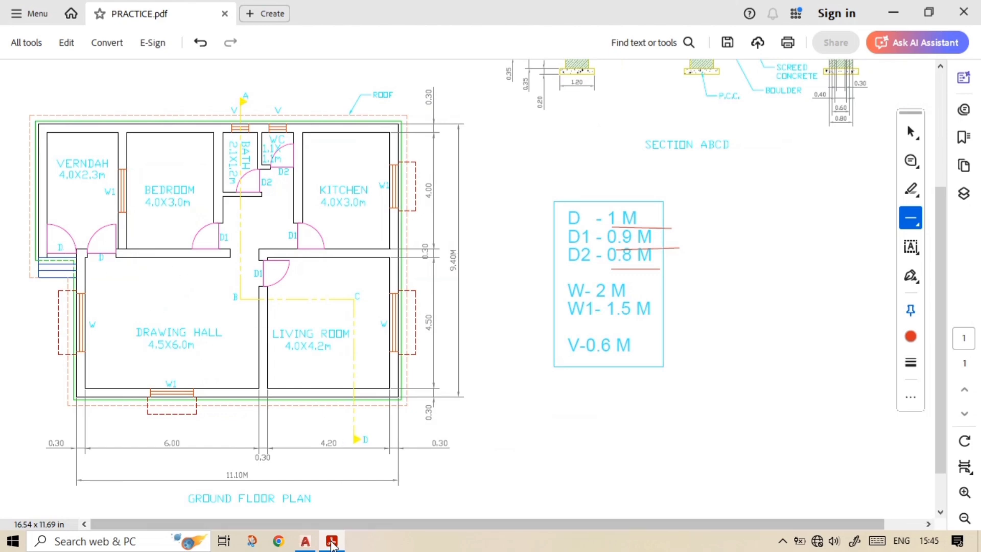
Switch back to AutoCAD and examine the upper-left wall corner of the drawing hall.
click(305, 541)
scroll(434, 334, up, 4)
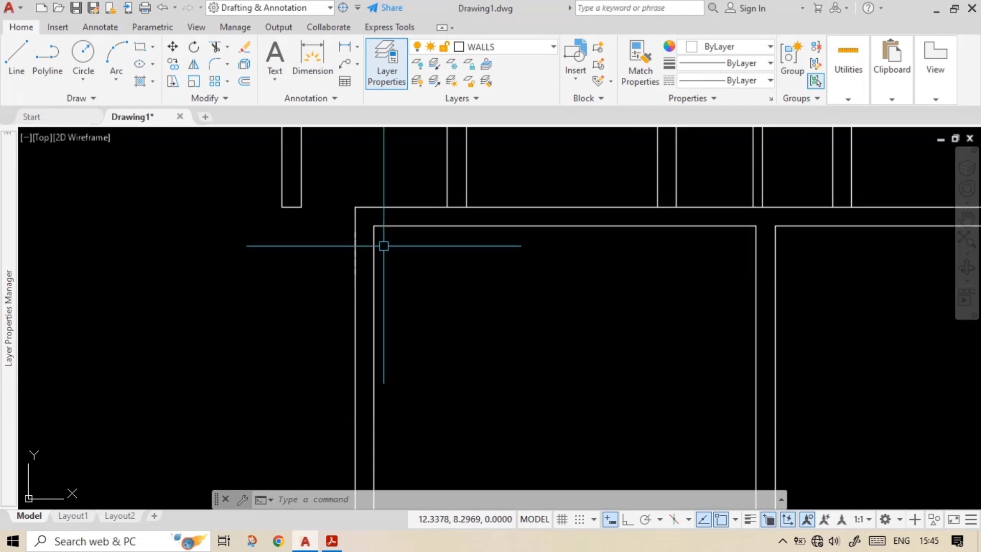
middle_drag(386, 252, 419, 276)
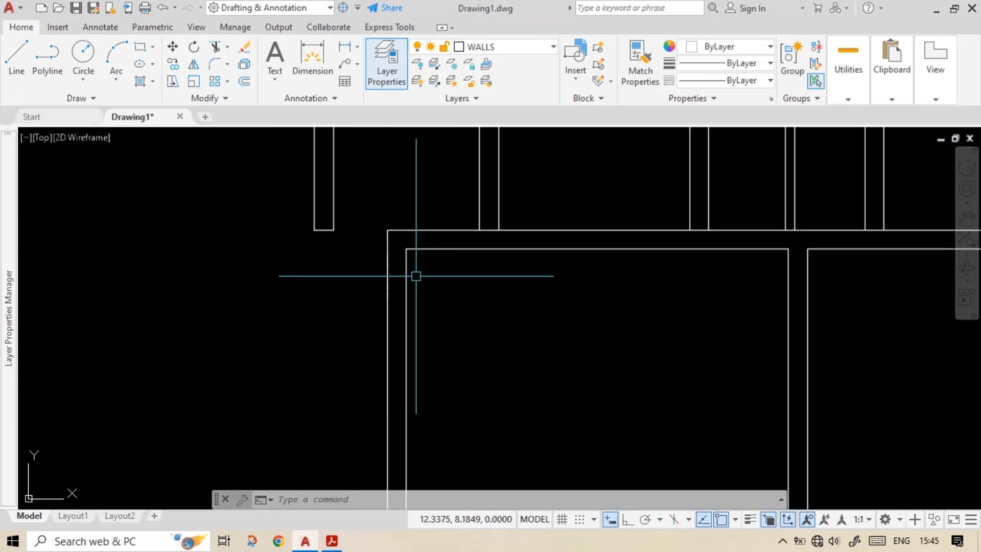
scroll(417, 274, up, 2)
middle_drag(530, 250, 569, 257)
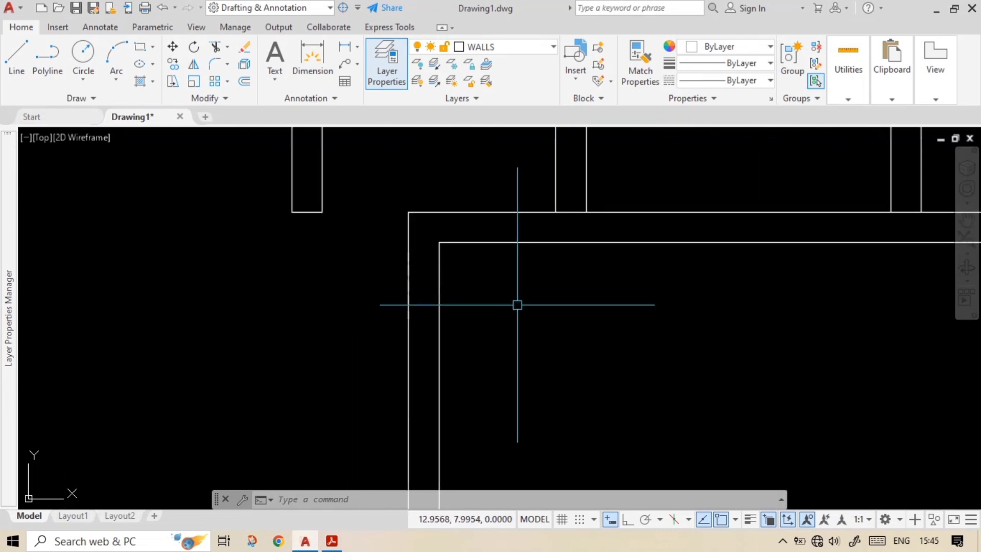
click(498, 316)
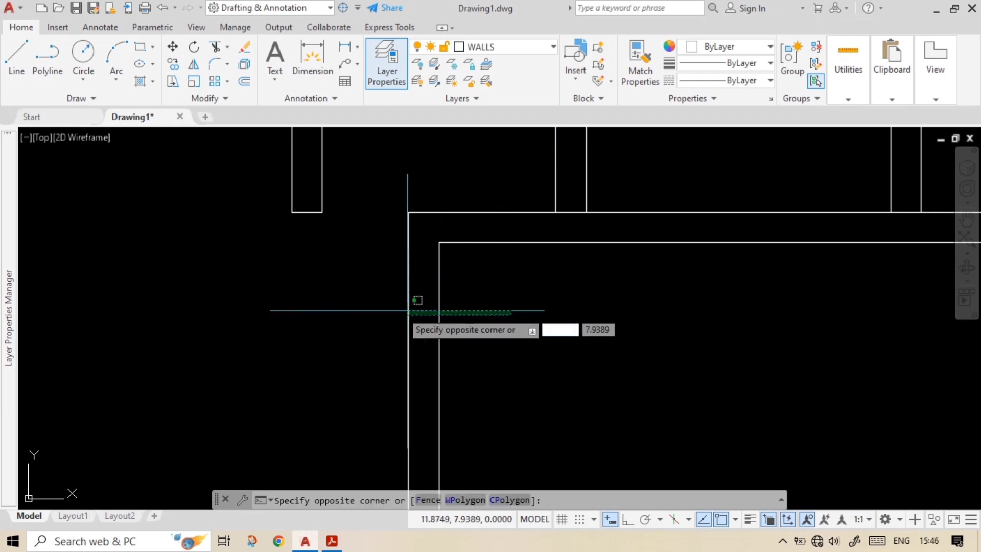
click(368, 280)
key(Escape)
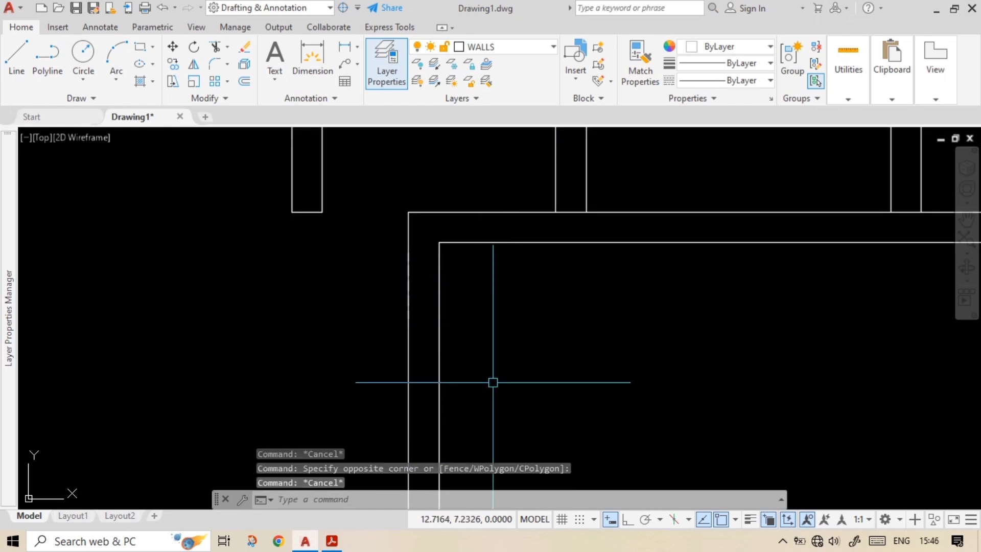
click(490, 378)
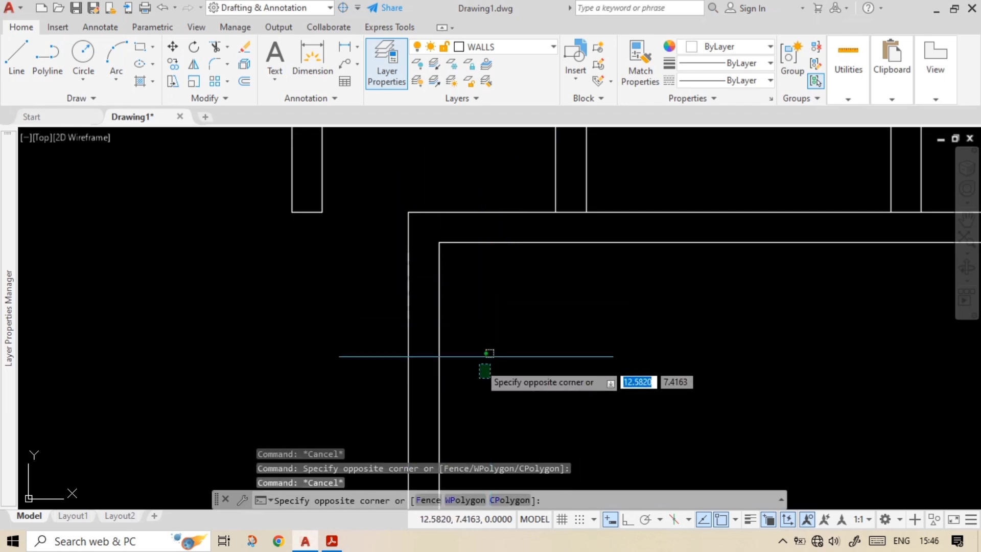
click(473, 264)
click(465, 260)
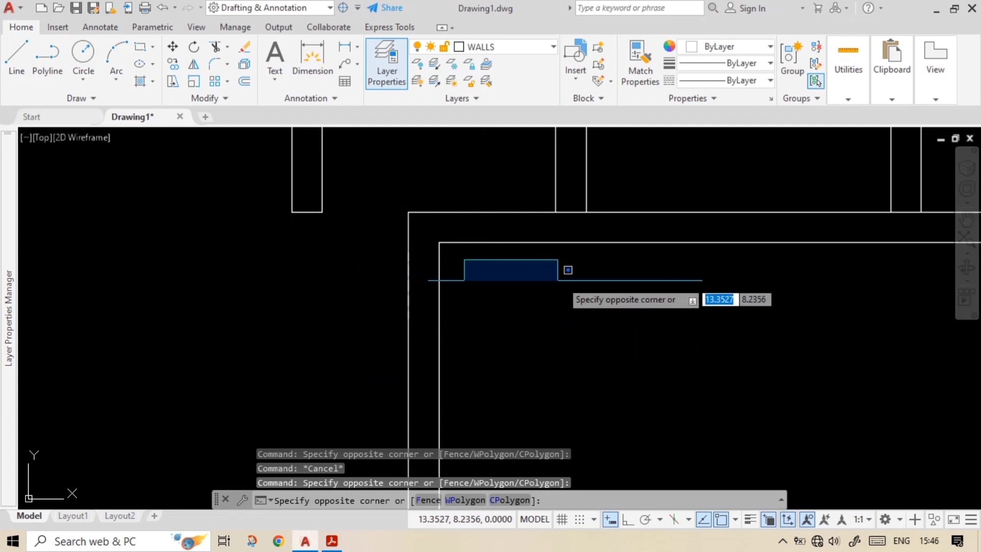
click(591, 279)
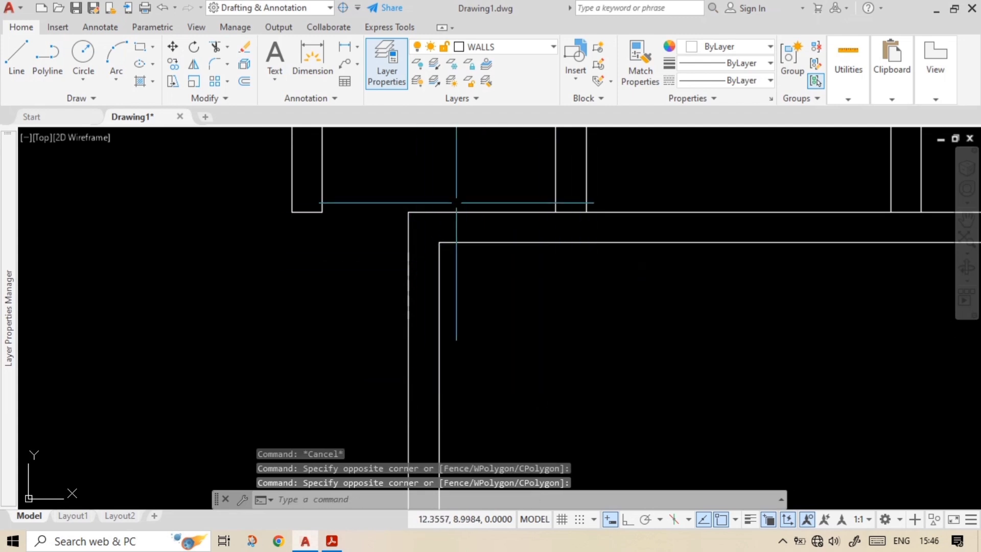
Switch to PRACTICE.pdf and examine the wall corner beside door D between the verandah and the drawing hall.
key(alt+Tab)
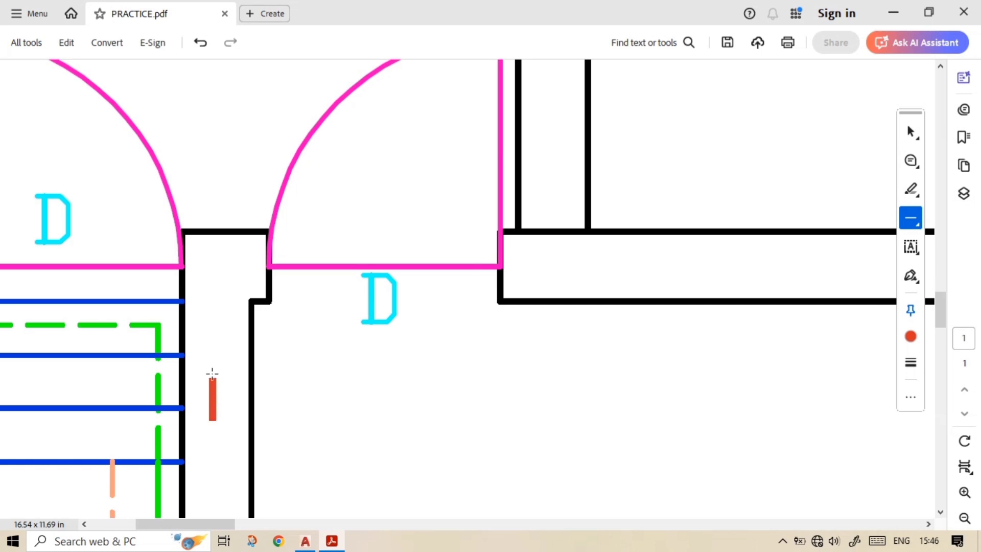
mouse_move(212, 373)
mouse_down()
mouse_move(210, 254)
mouse_move(412, 252)
mouse_up()
key(ctrl+z)
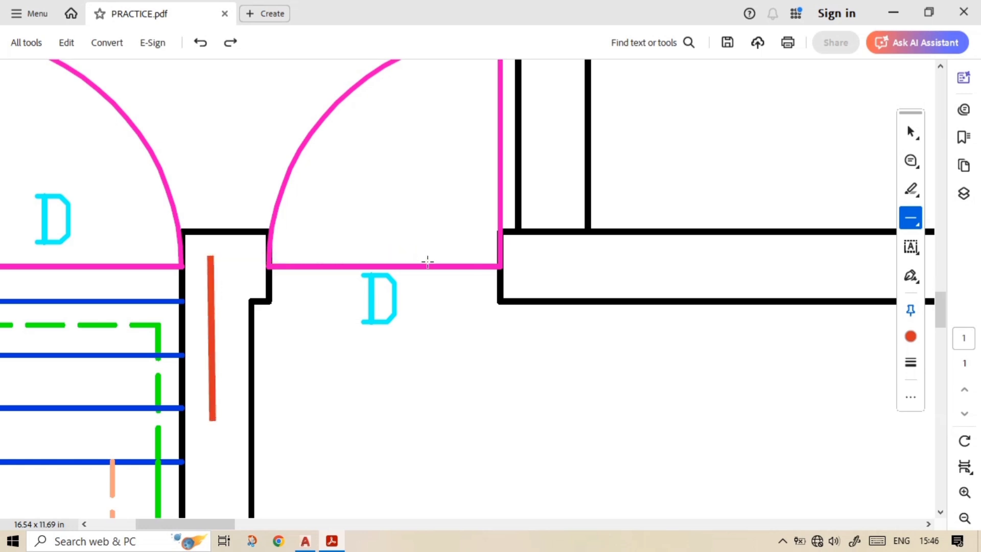
key(ctrl+z)
ctrl+scroll(217, 327, up, 2)
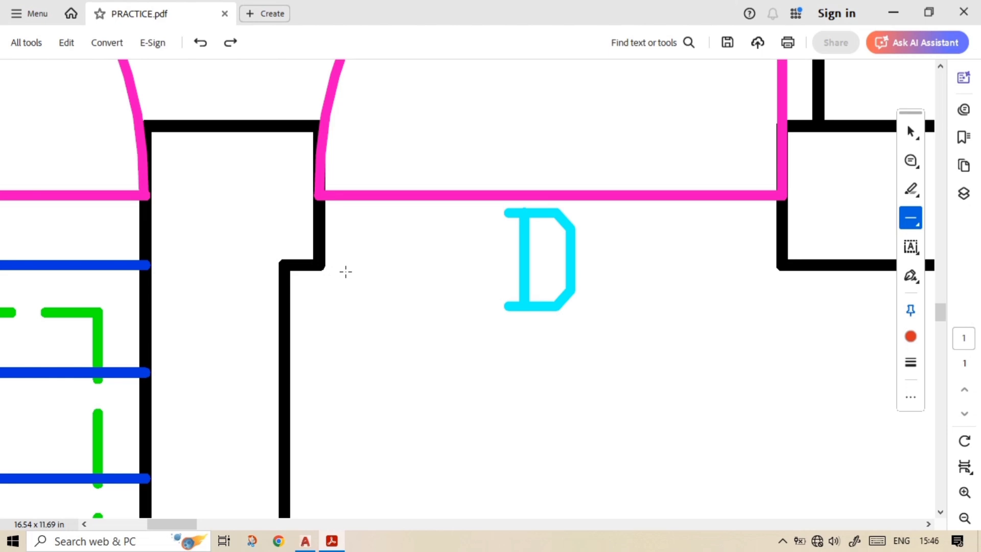
ctrl+scroll(416, 228, down, 3)
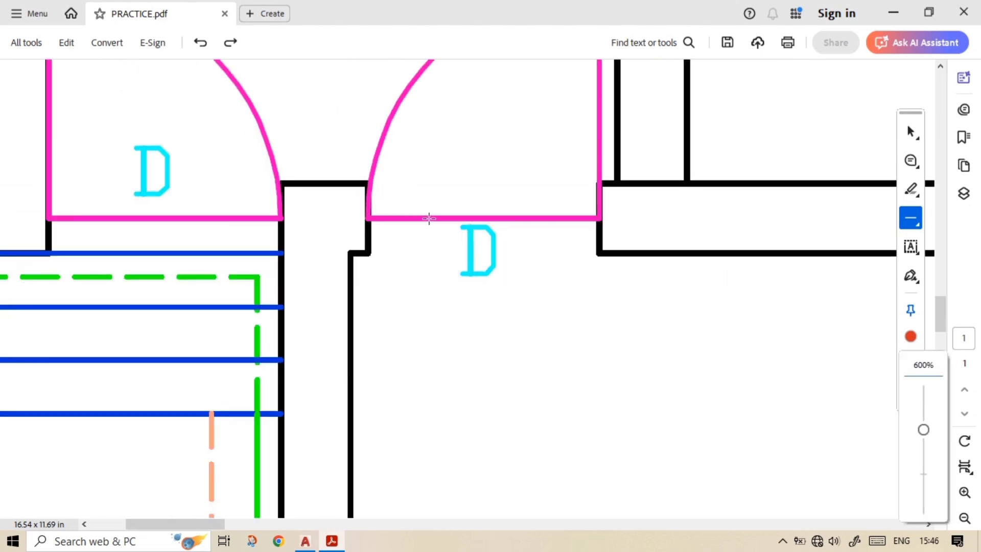
Switch to AutoCAD and extend the drawing hall's inner left wall line up to the outer upper wall line.
click(305, 540)
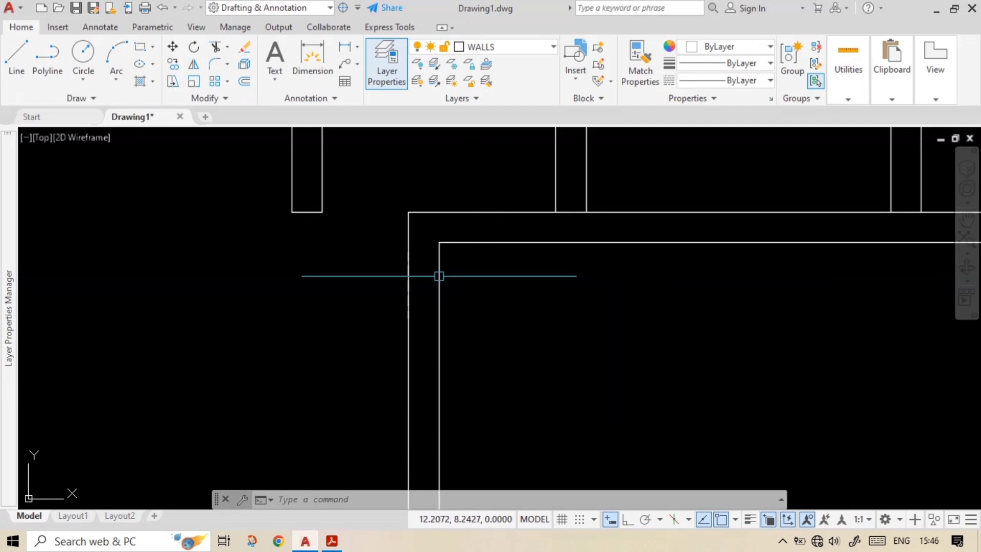
text(ex)
key(Return)
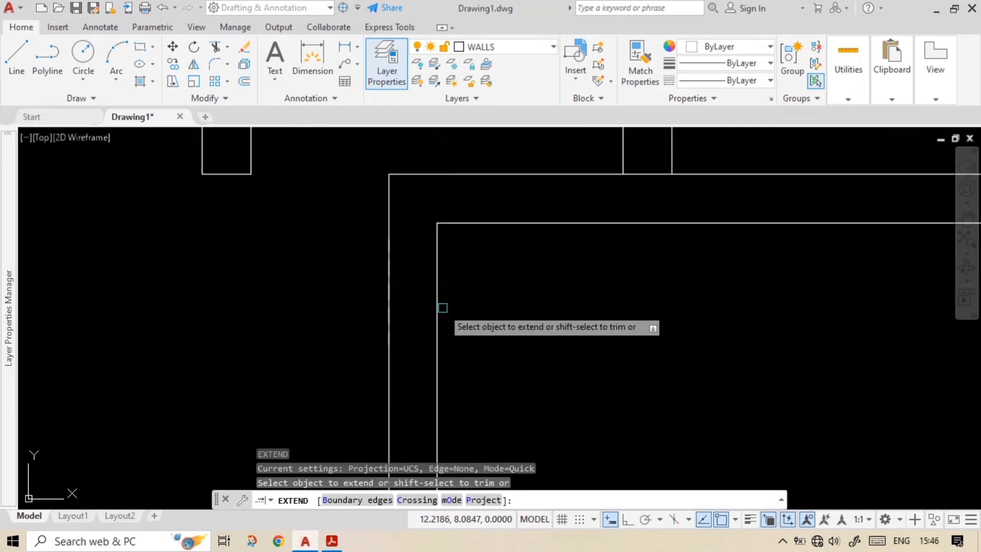
click(435, 308)
key(Escape)
middle_drag(460, 227, 483, 227)
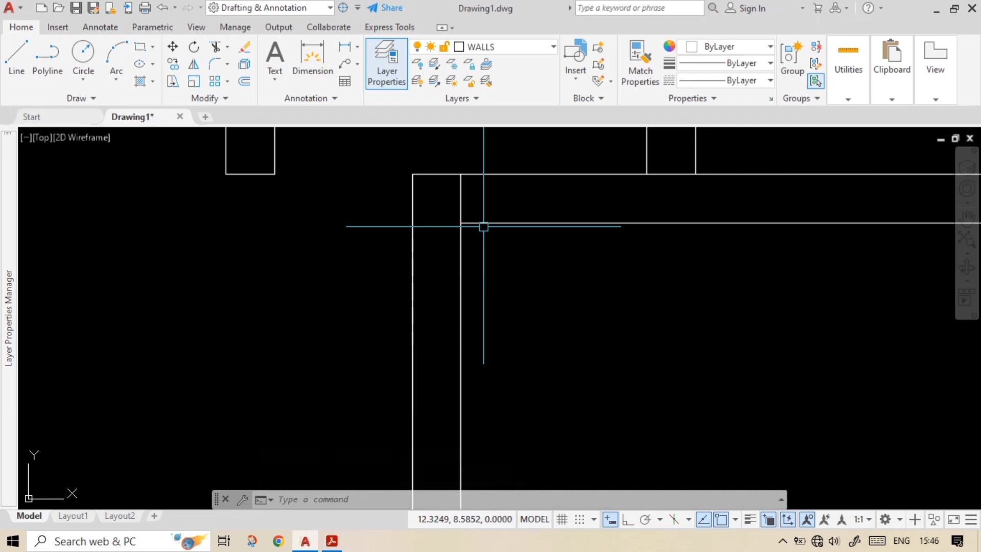
Check the wall lines at the drawing hall corner and undo the extension of the inner left wall line.
click(538, 148)
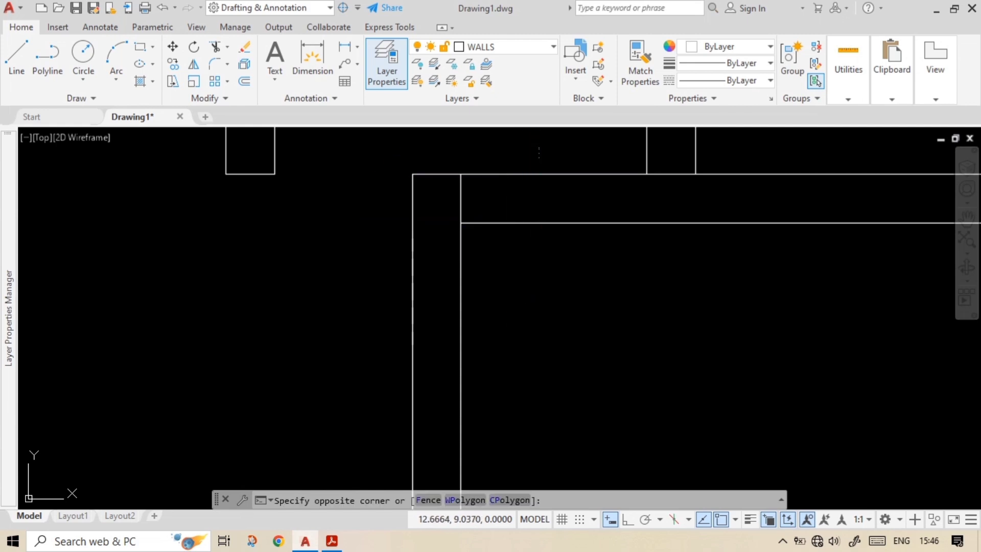
click(511, 253)
click(515, 276)
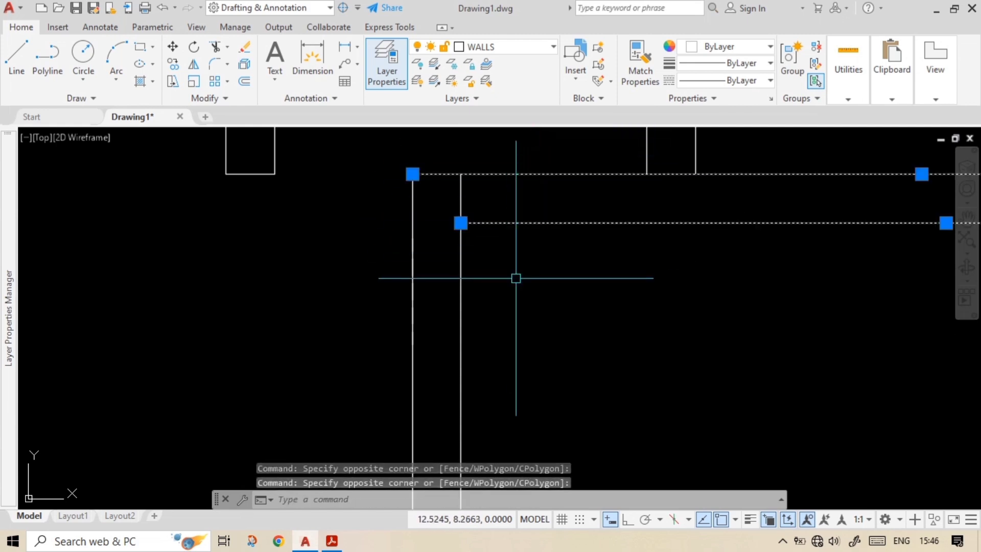
key(Escape)
click(468, 191)
click(444, 198)
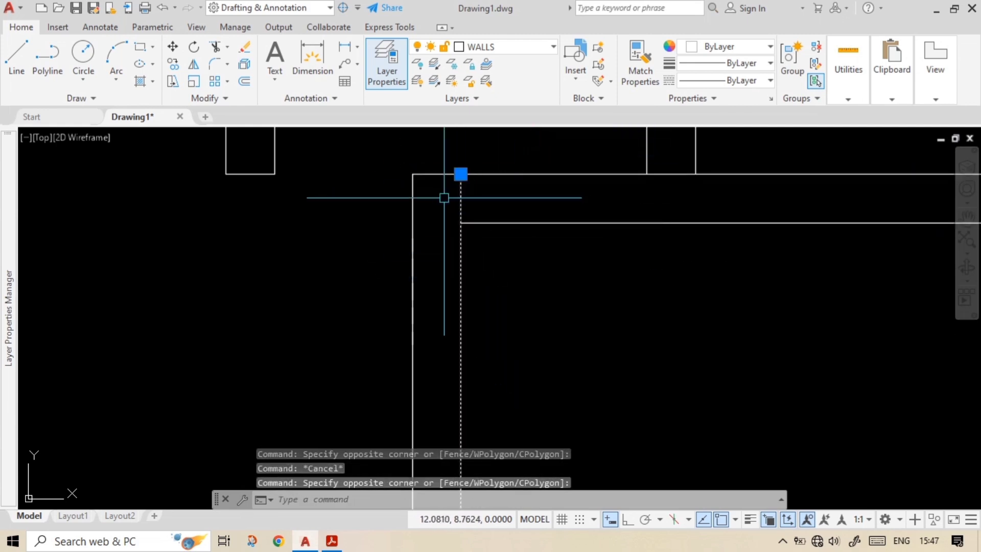
key(Escape)
key(ctrl+z)
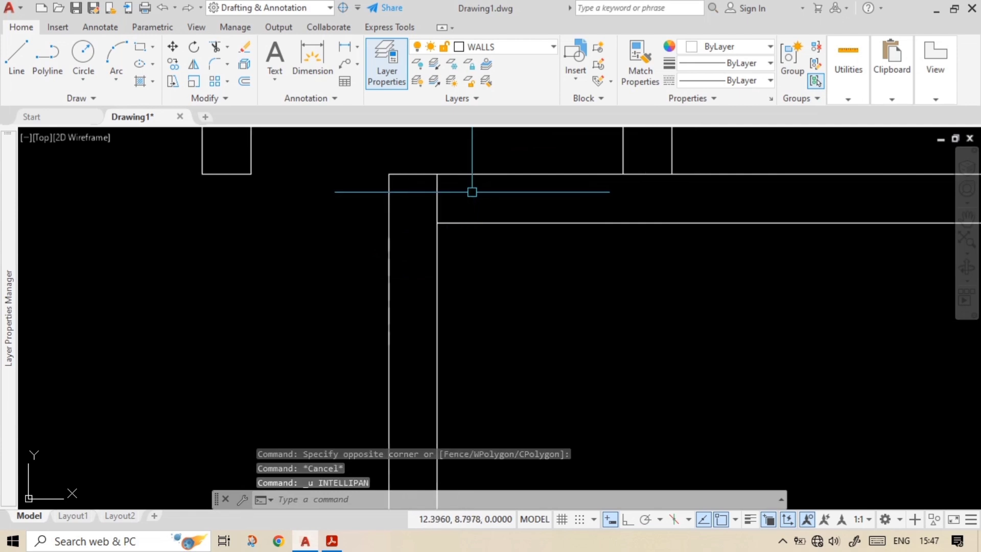
key(ctrl+z)
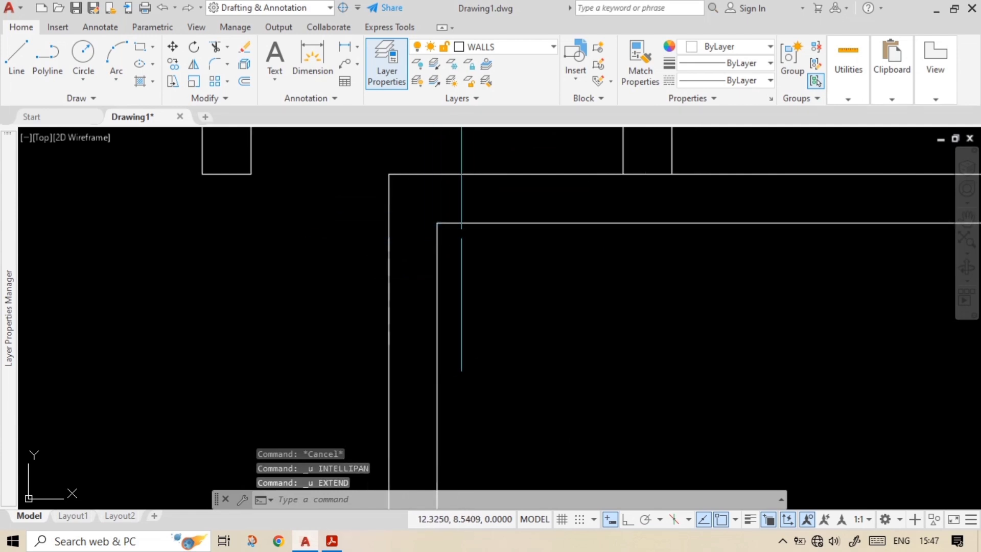
click(439, 241)
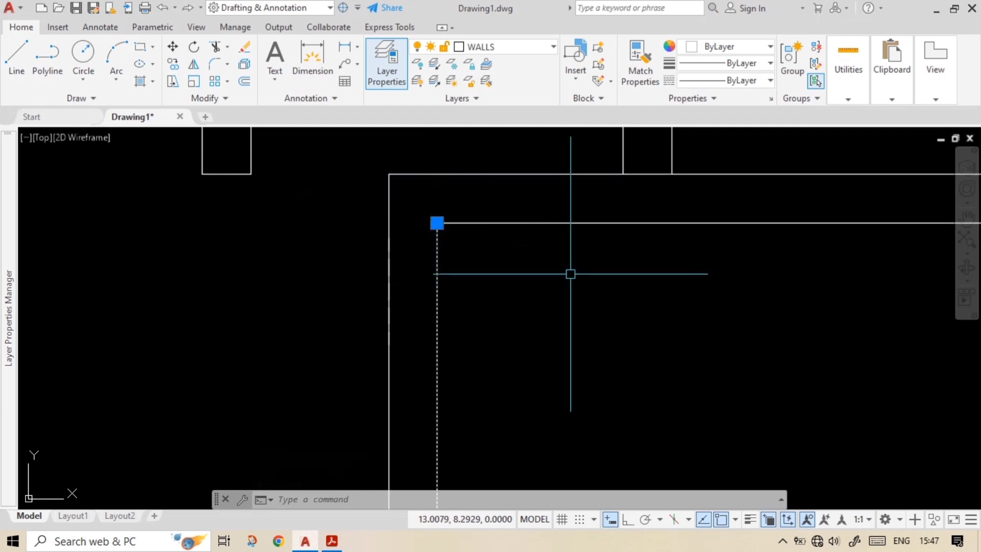
text(E)
key(Return)
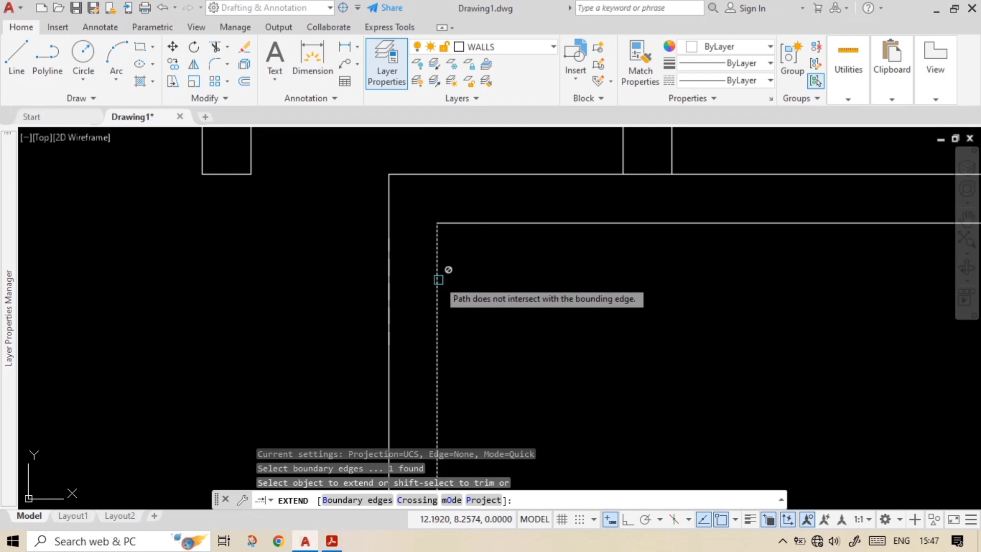
key(Escape)
Stretch the upper end of the inner left wall line 0.3 to the outer upper wall line, and undo the stretch.
click(445, 270)
click(424, 255)
middle_drag(450, 193, 462, 233)
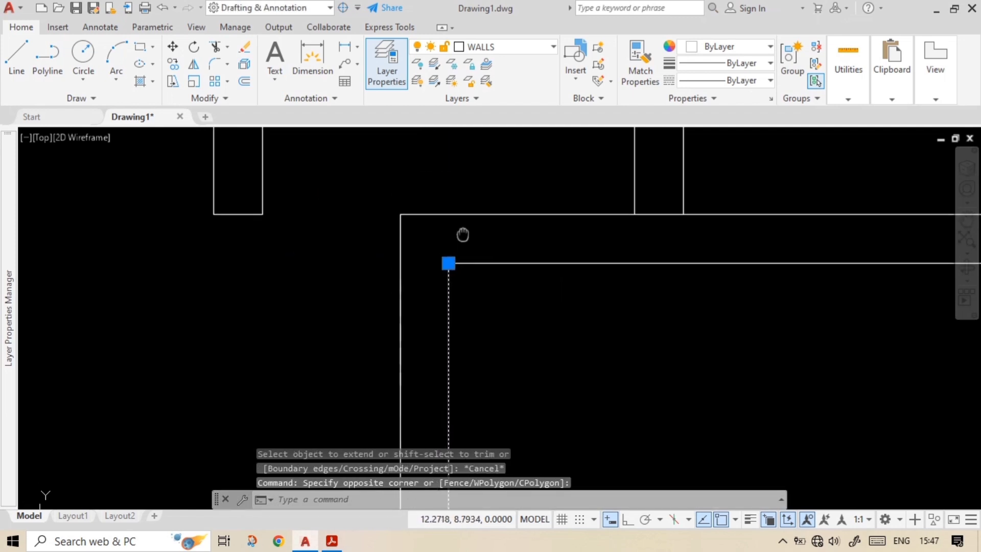
scroll(461, 229, up, 2)
click(439, 285)
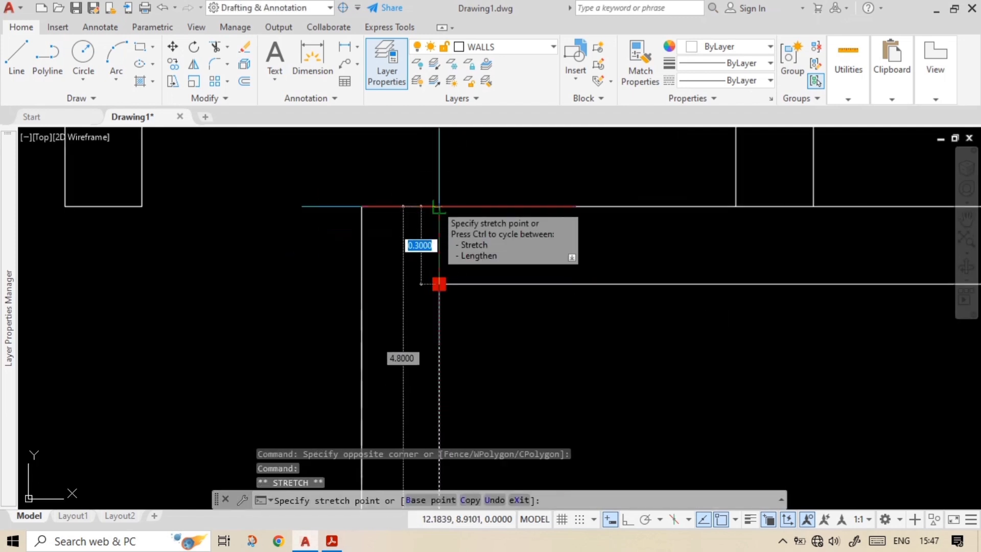
click(438, 206)
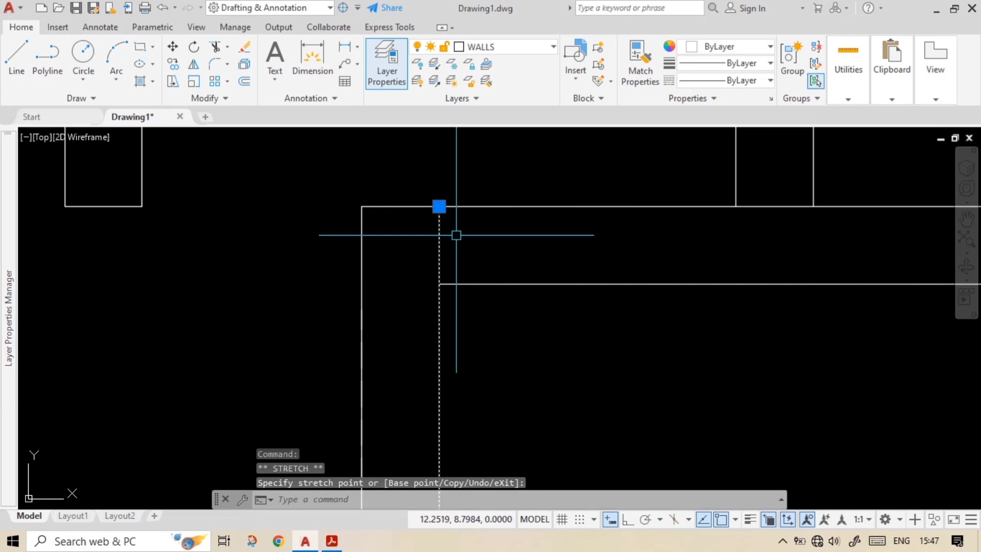
key(ctrl+z)
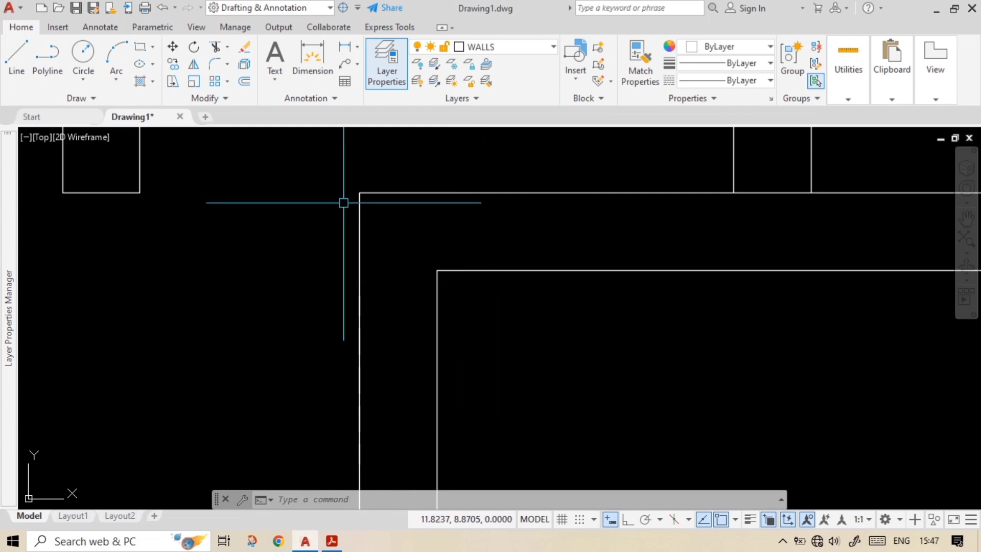
Extend the drawing hall's inner left wall line up to the outer upper wall line.
middle_drag(462, 344, 460, 322)
text(ex)
key(Return)
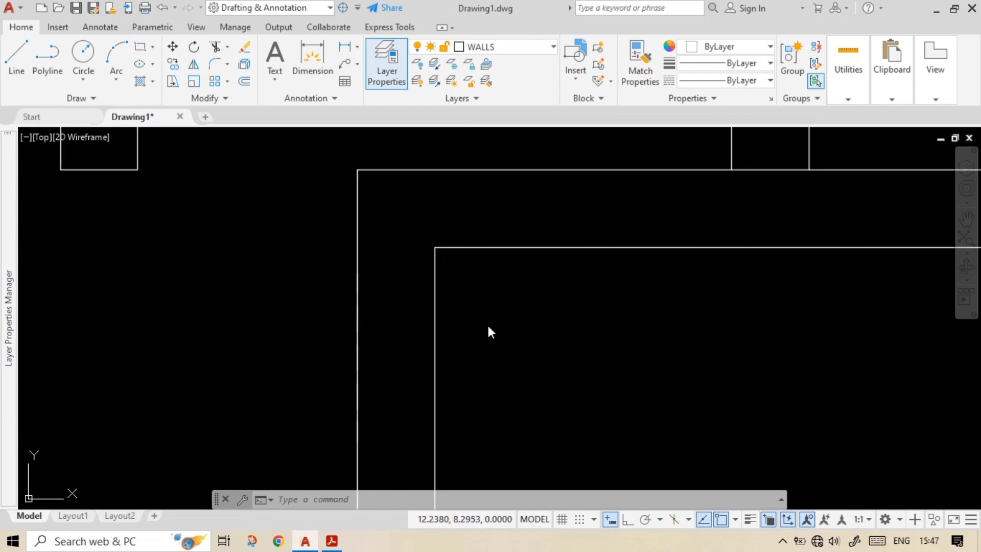
click(434, 313)
key(Escape)
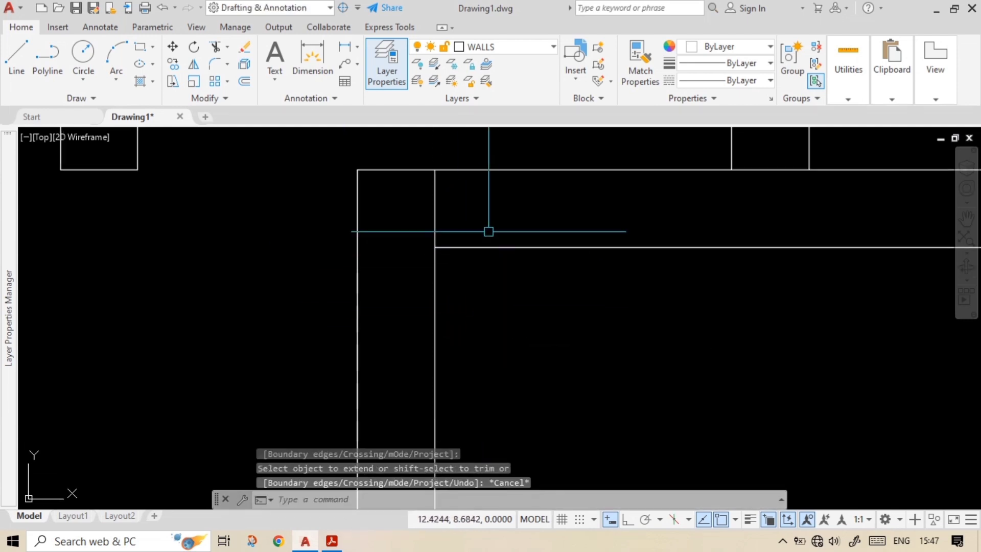
middle_drag(489, 230, 459, 240)
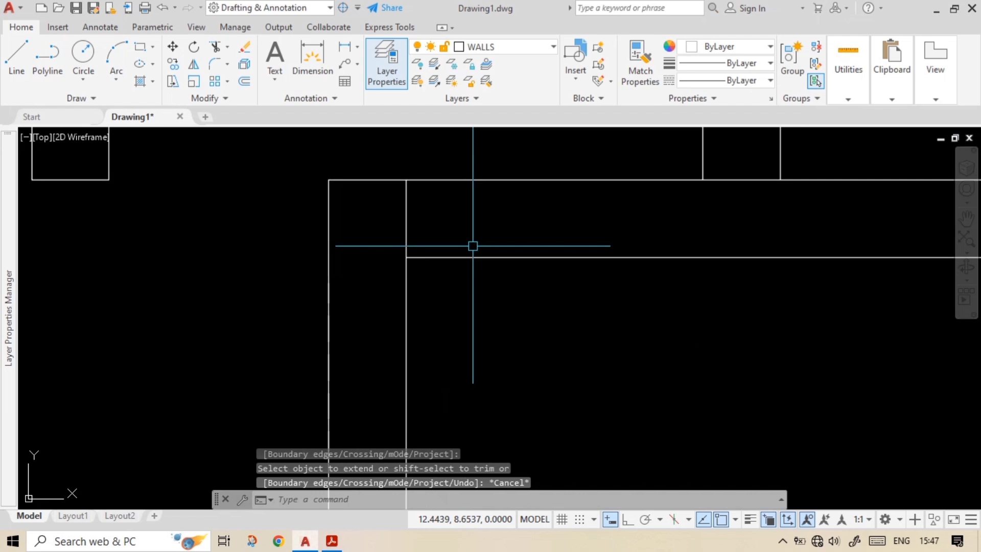
Offset the extended inner left wall line 0.1 into the drawing hall to mark the first jamb of door D.
text(o)
key(Return)
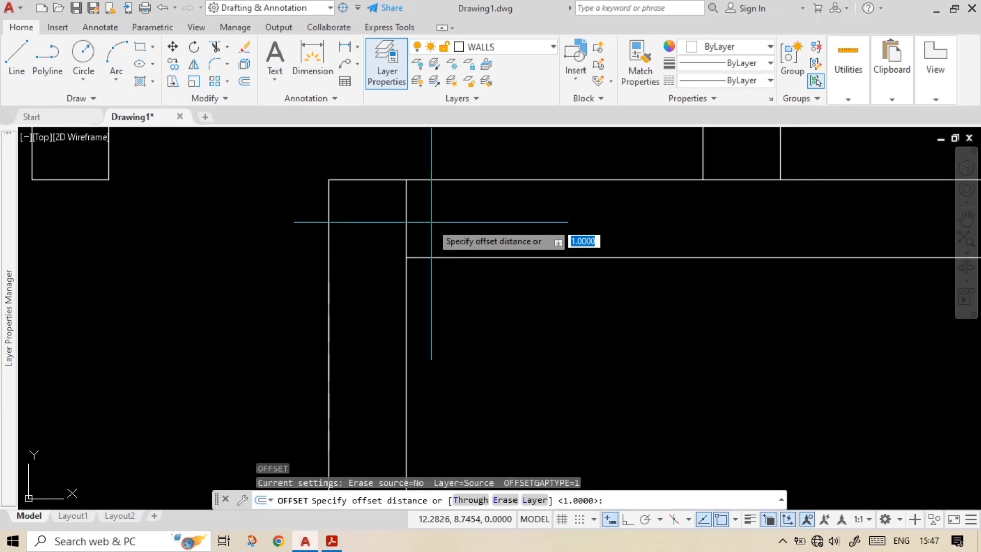
text(0.1)
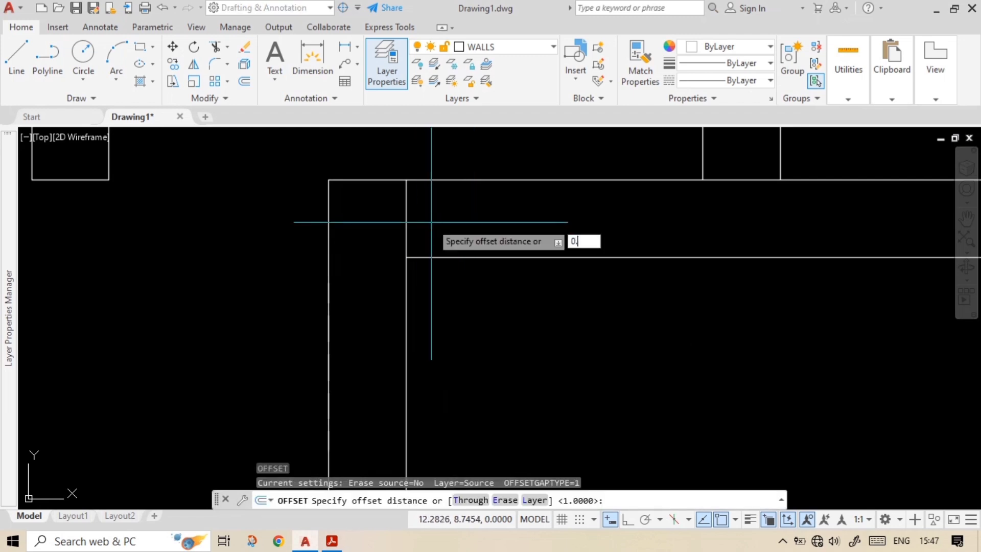
key(Return)
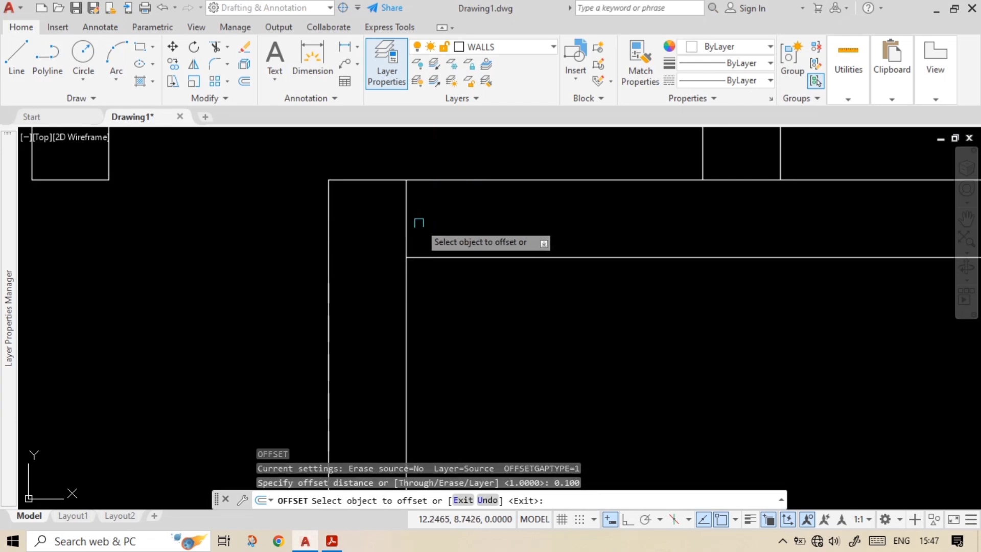
click(406, 220)
click(477, 234)
Offset the first jamb line by 1 further along the upper wall to mark the other side of the door opening.
scroll(483, 232, down, 3)
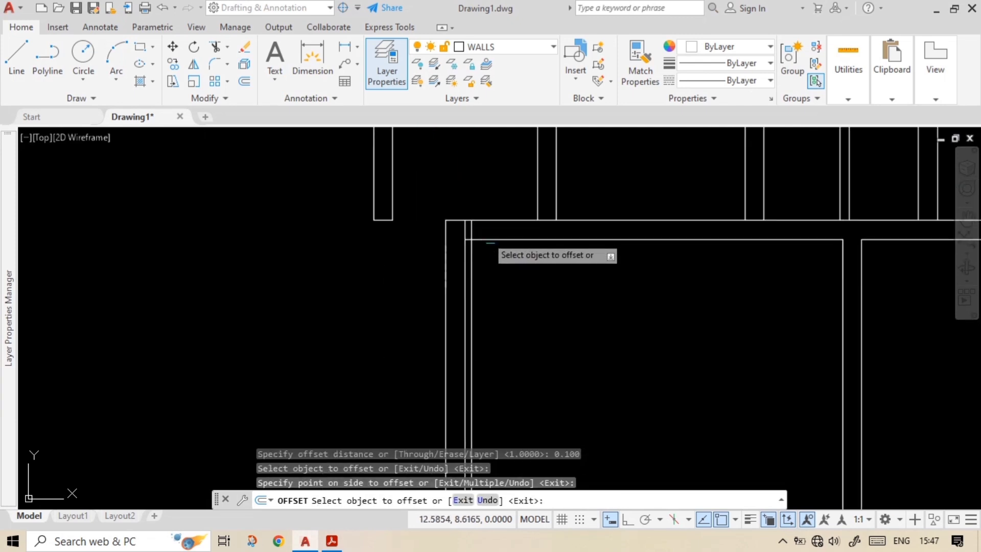
scroll(479, 244, up, 2)
middle_drag(475, 222, 440, 244)
scroll(455, 226, up, 2)
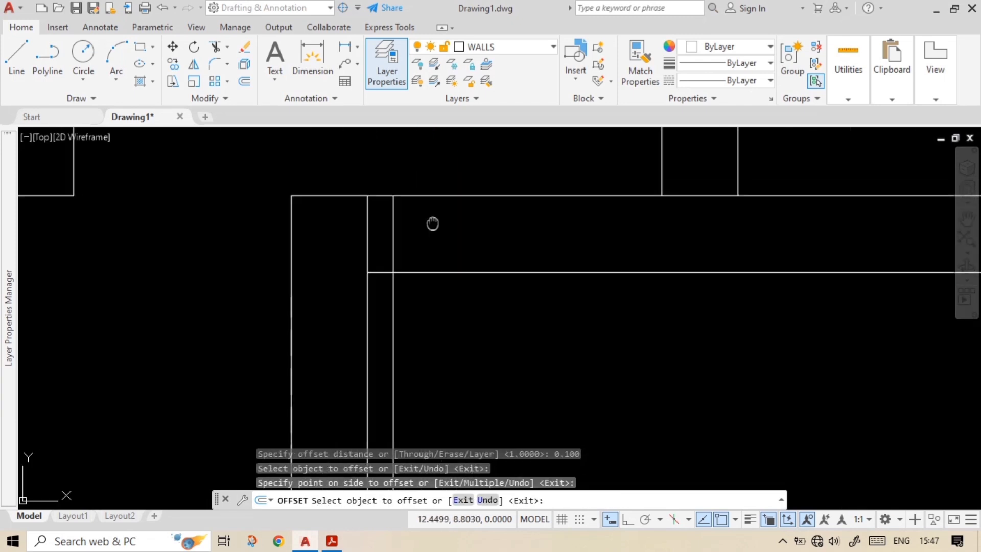
click(373, 234)
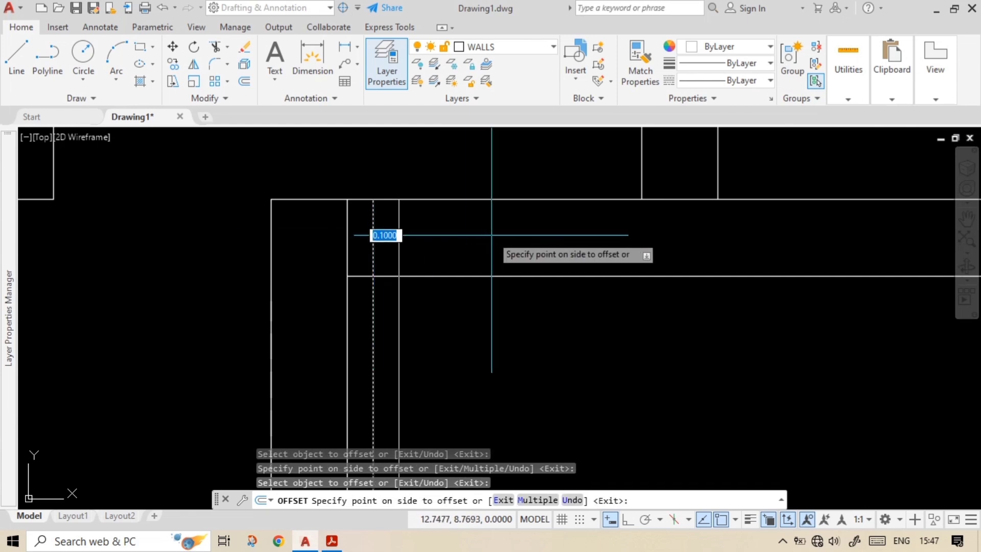
click(495, 236)
key(Escape)
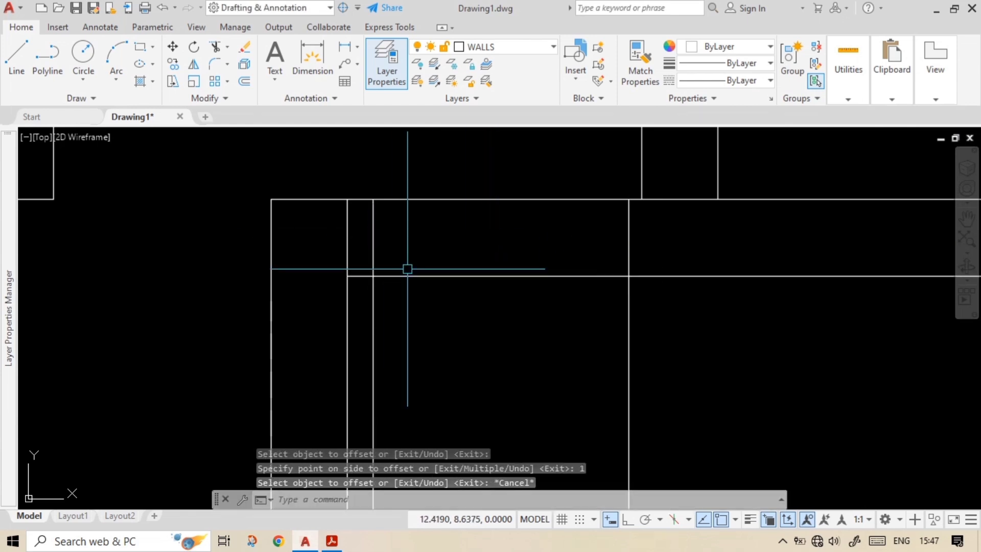
Trim the upper wall lines between the two jamb lines, plus the surplus jamb and corner segments, to open the drawing hall doorway.
key(Return)
drag(466, 191, 464, 296)
middle_drag(464, 296, 491, 280)
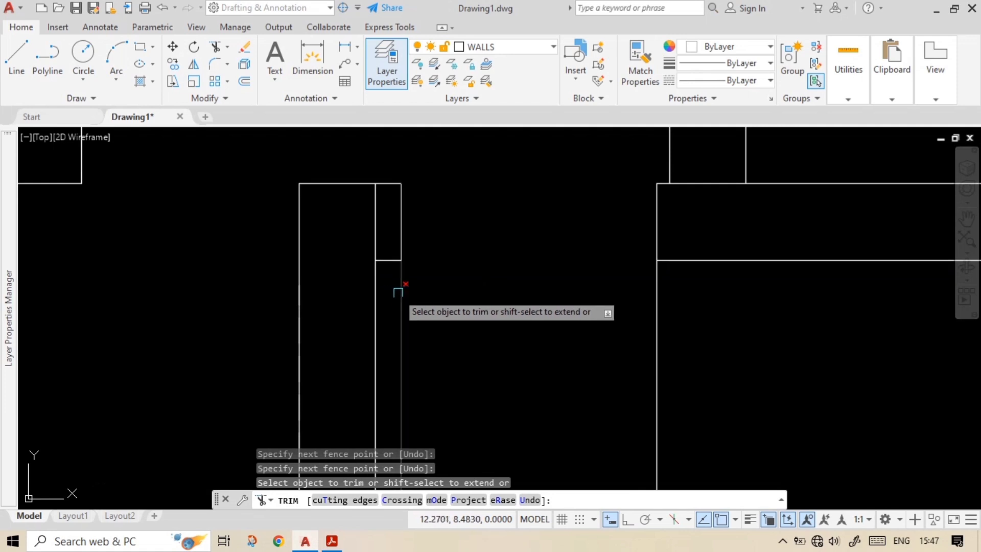
click(399, 284)
click(376, 212)
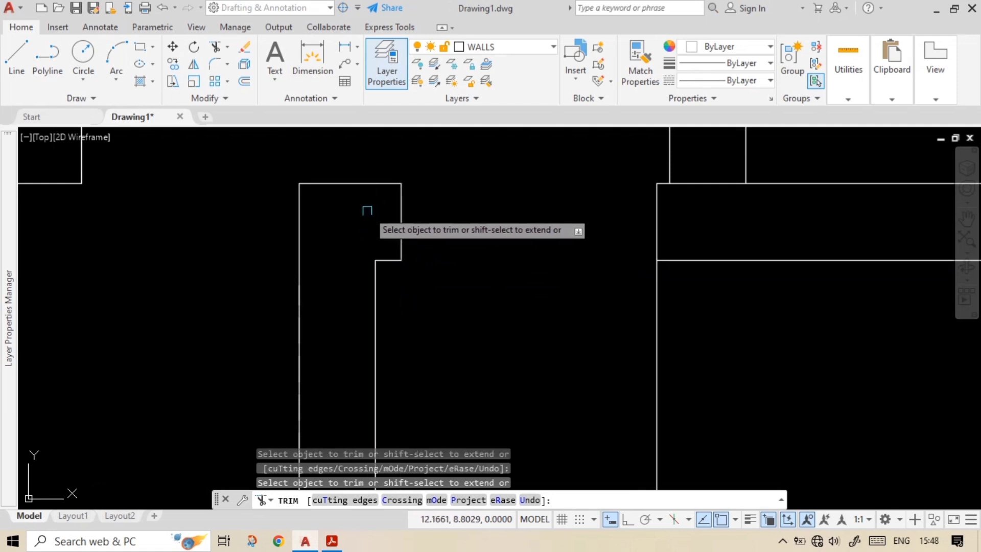
click(657, 295)
scroll(369, 284, down, 4)
middle_drag(507, 386, 585, 286)
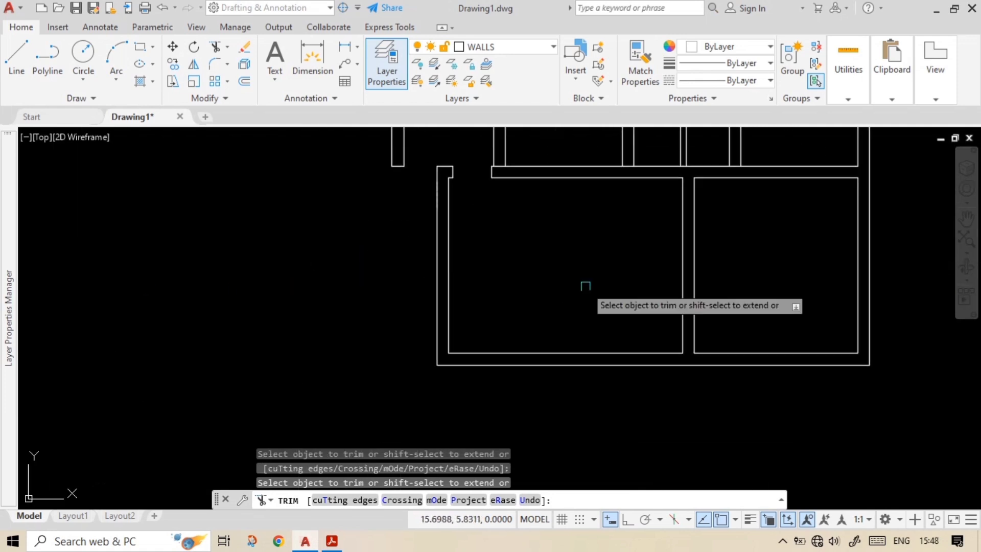
key(Escape)
Measure the horizontal gap between the drawing hall's upper left corner and the lower end of the verandah's left wall with a linear dimension.
middle_drag(475, 253, 491, 288)
scroll(486, 225, up, 1)
scroll(504, 187, up, 4)
middle_drag(479, 209, 498, 225)
scroll(447, 207, up, 2)
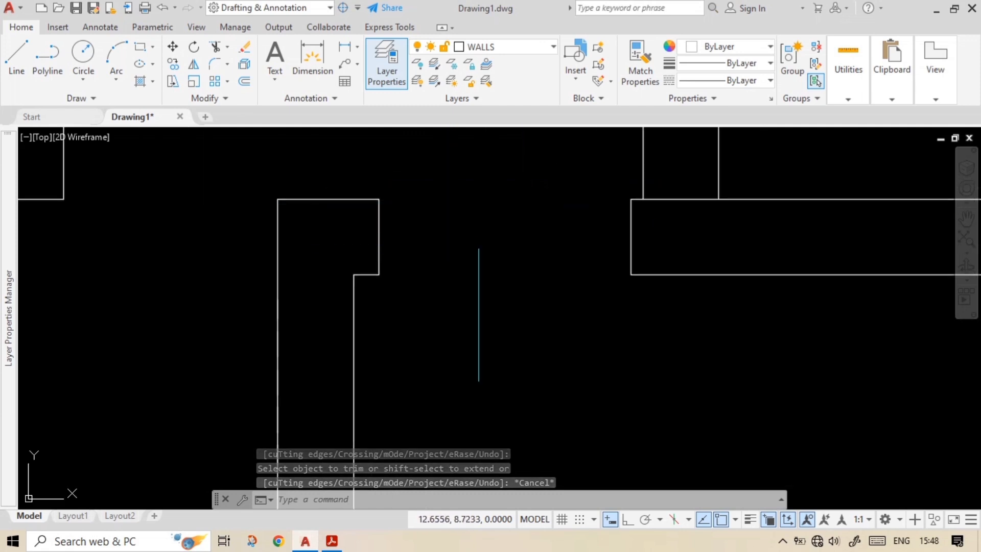
scroll(479, 244, down, 2)
mouse_move(409, 219)
middle_down()
mouse_move(547, 225)
mouse_move(538, 247)
middle_up()
scroll(449, 253, up, 2)
text(dli)
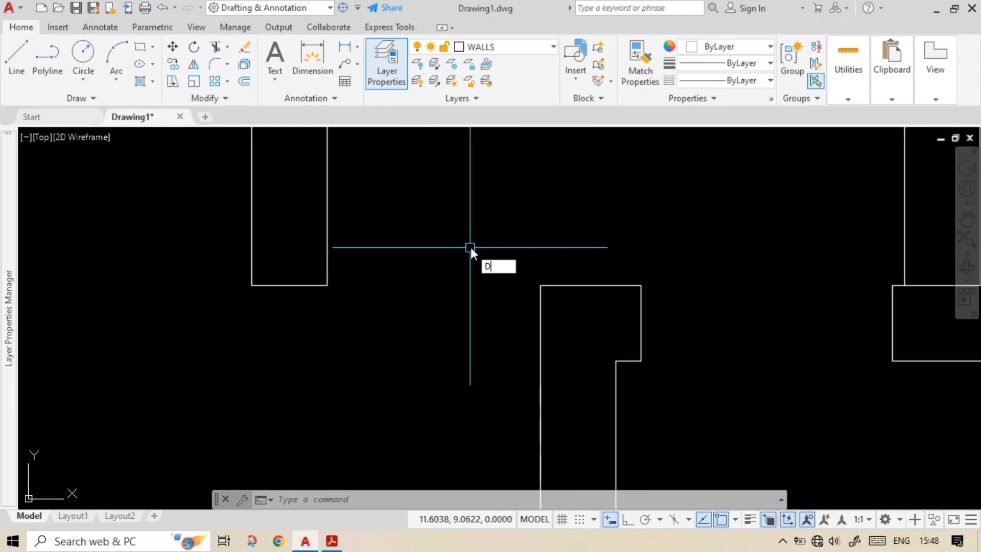
key(Return)
click(540, 285)
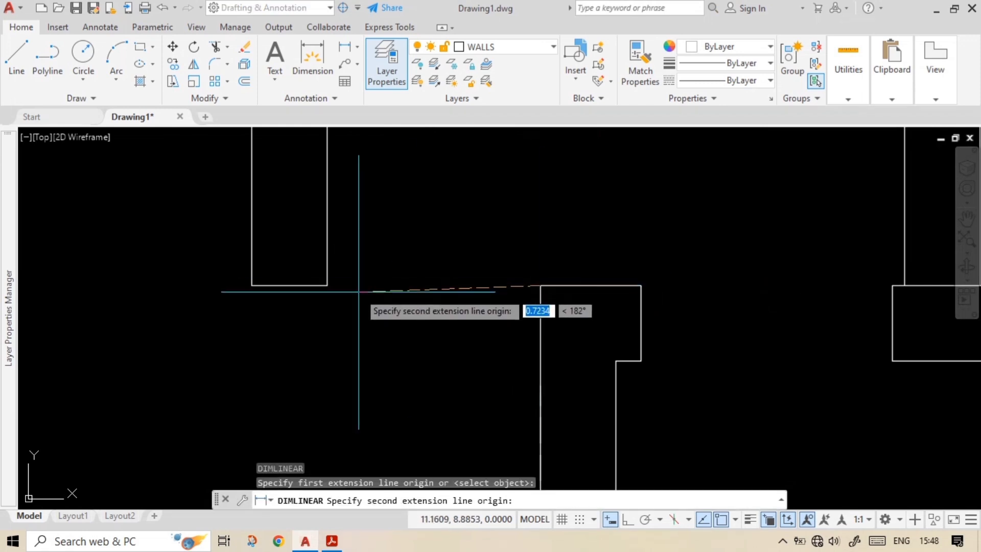
click(327, 285)
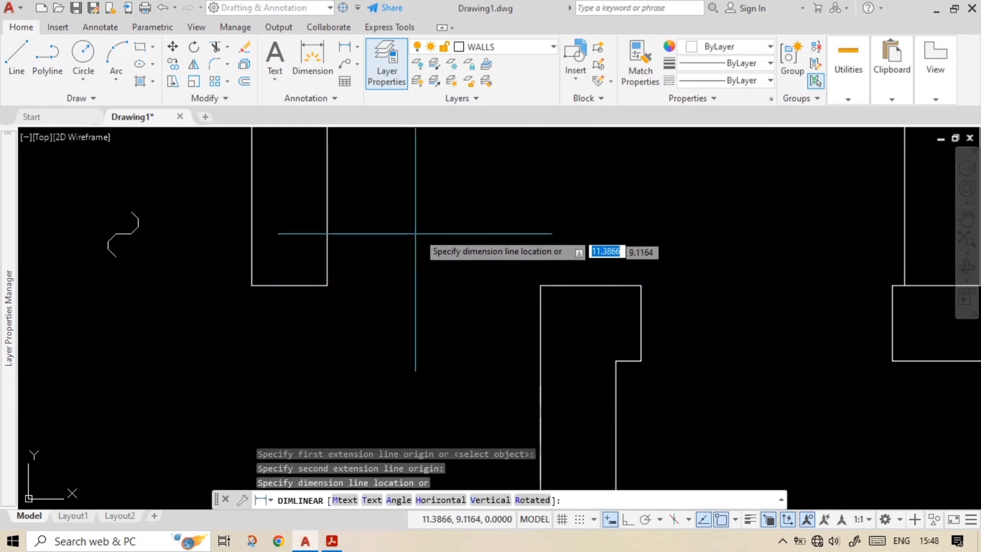
scroll(418, 232, down, 2)
middle_drag(418, 217, 463, 229)
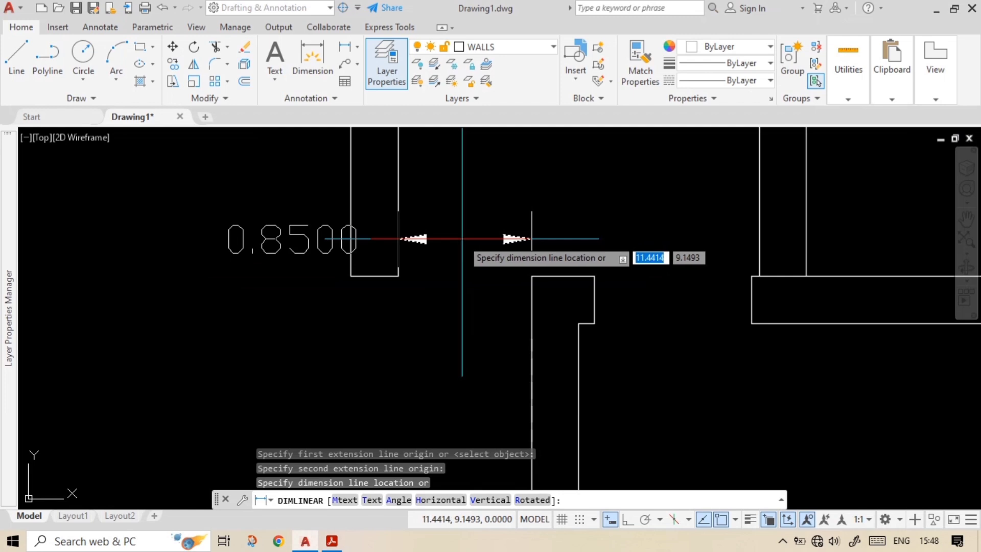
key(Escape)
scroll(461, 238, down, 2)
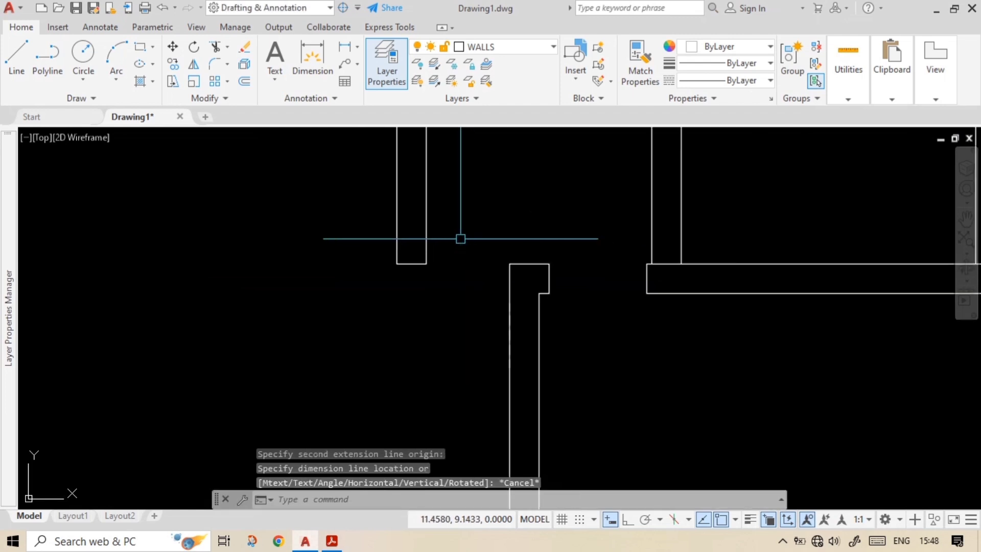
scroll(482, 266, down, 1)
scroll(465, 234, up, 5)
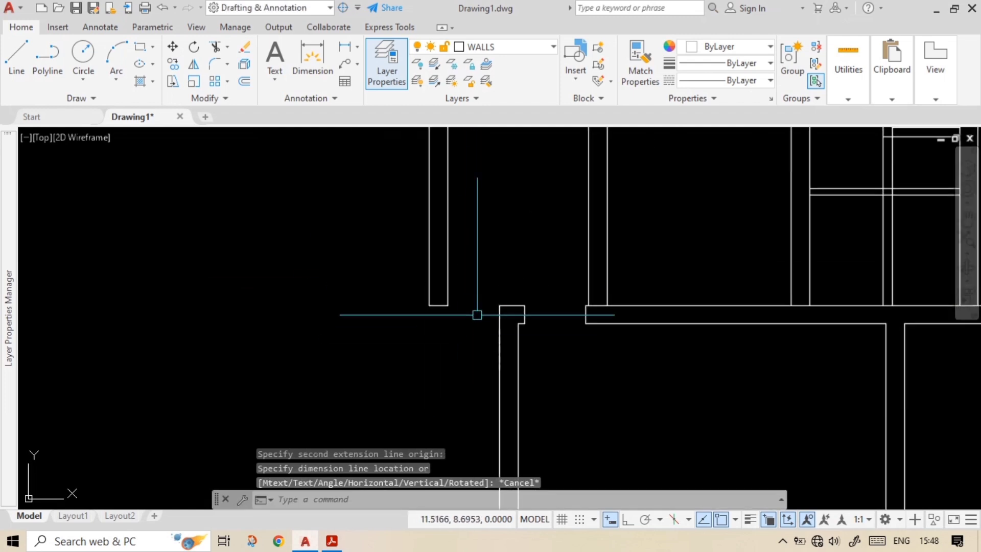
scroll(548, 311, down, 5)
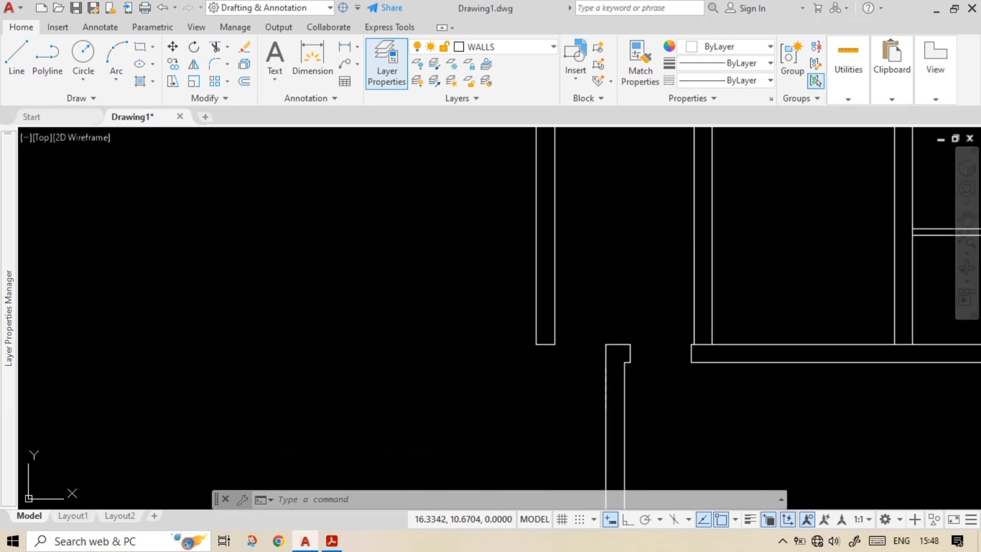
scroll(583, 329, up, 4)
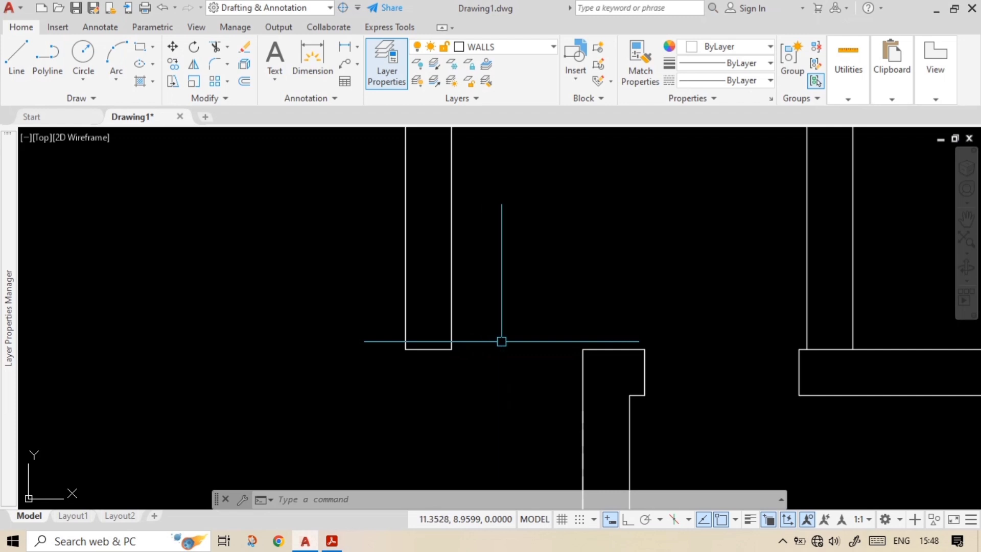
scroll(582, 342, down, 3)
middle_drag(566, 337, 543, 358)
click(563, 382)
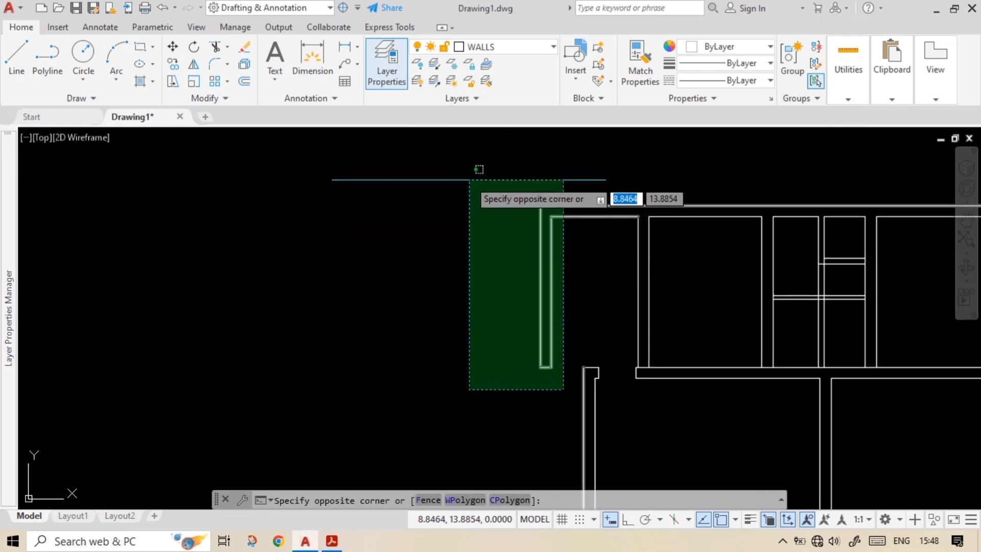
click(476, 182)
key(Escape)
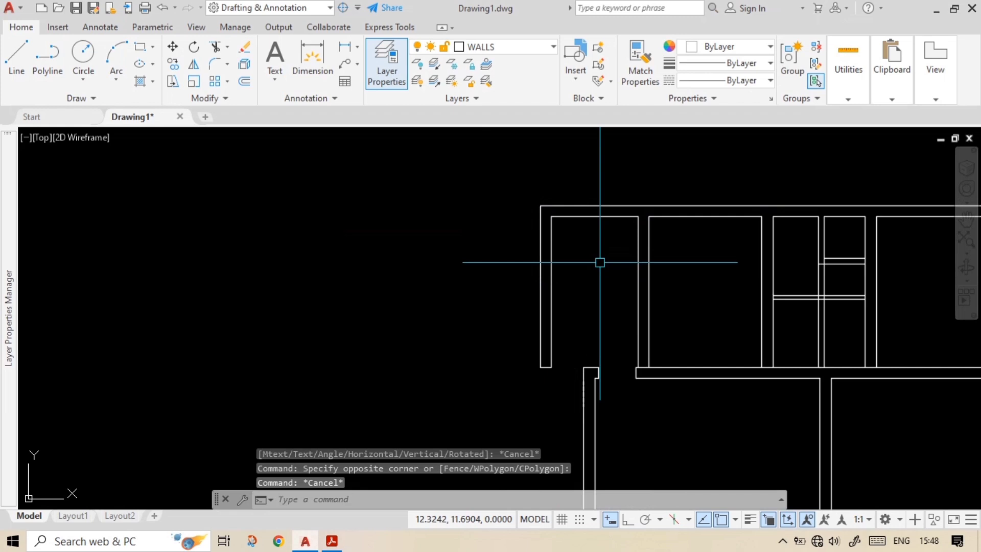
Stretch the verandah's left wall 0.15 outward, away from the drawing hall corner, with Ortho on.
middle_drag(550, 260, 528, 256)
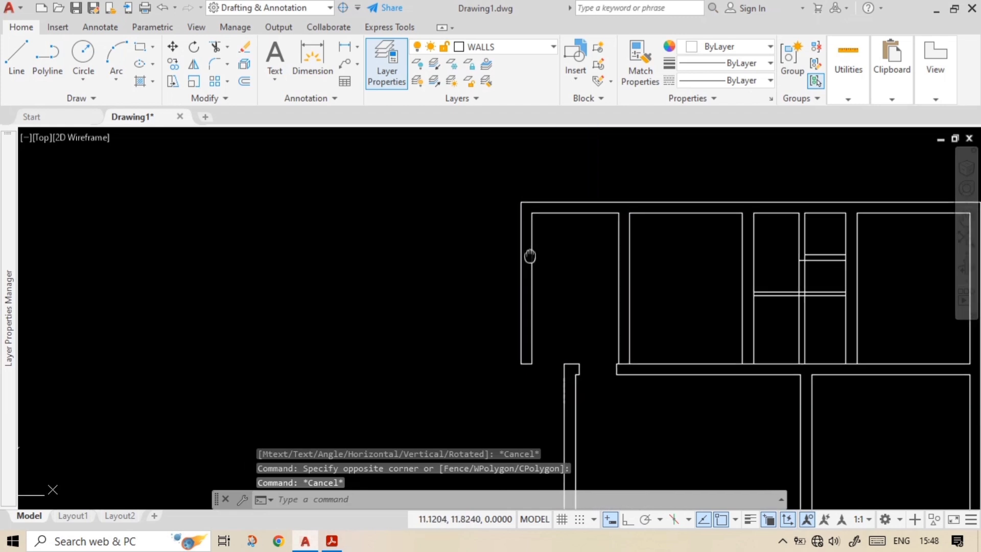
click(555, 448)
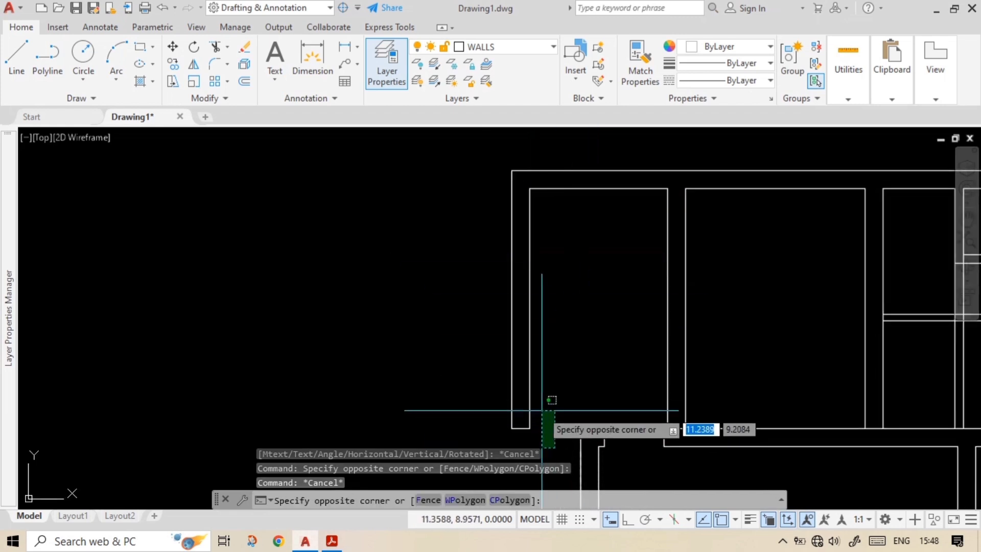
click(477, 152)
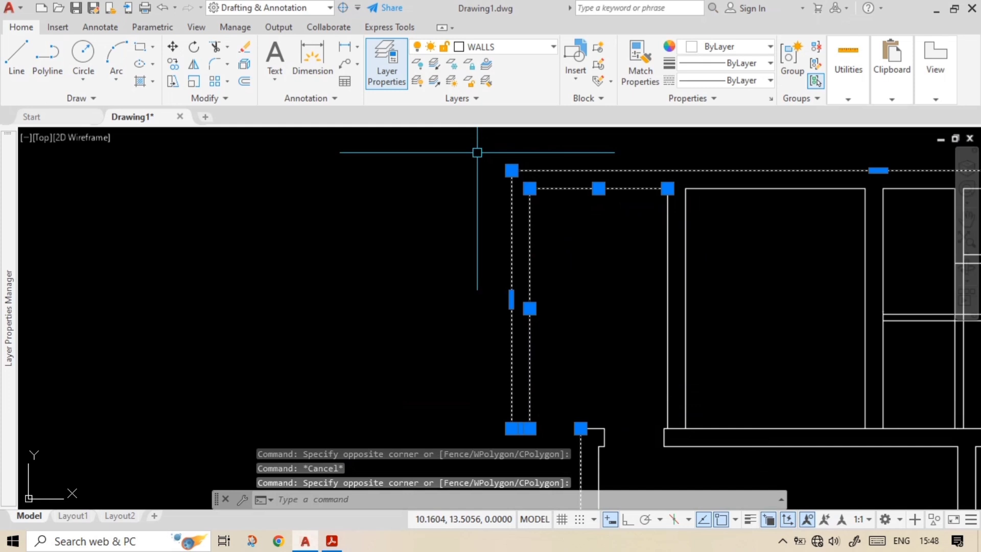
scroll(491, 156, up, 3)
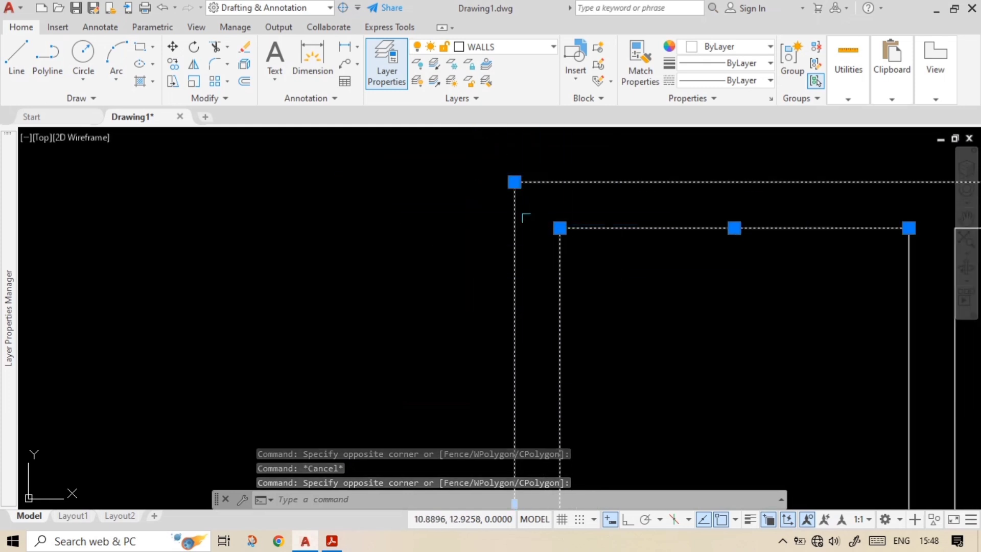
scroll(578, 192, down, 2)
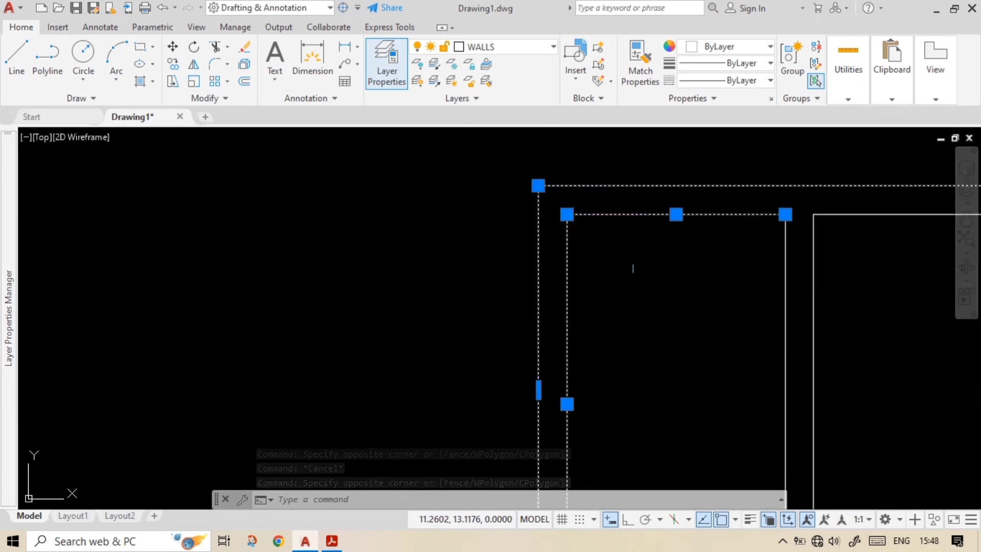
middle_drag(617, 350, 606, 279)
middle_drag(650, 368, 647, 325)
middle_drag(531, 485, 607, 427)
scroll(605, 432, up, 2)
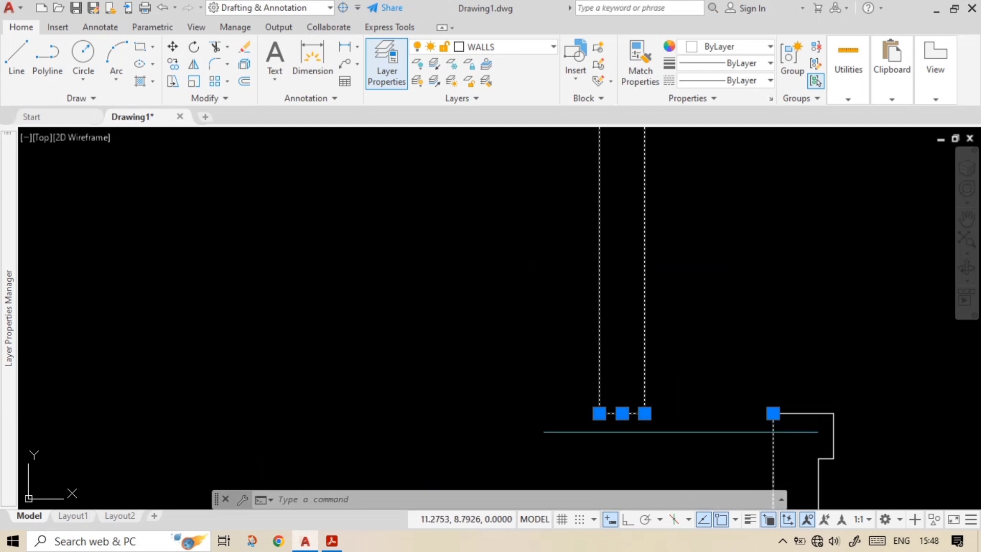
text(s)
key(Return)
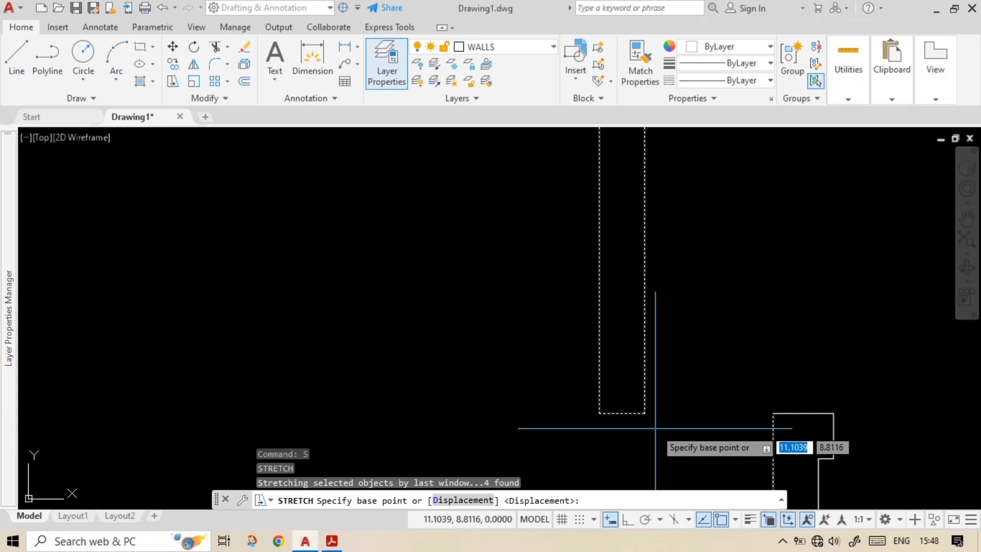
scroll(611, 424, up, 2)
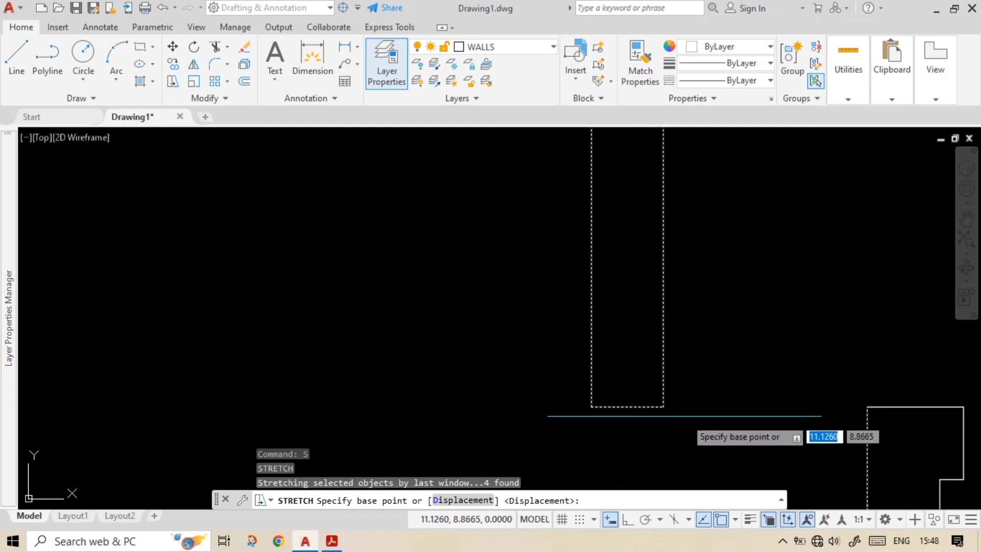
click(664, 407)
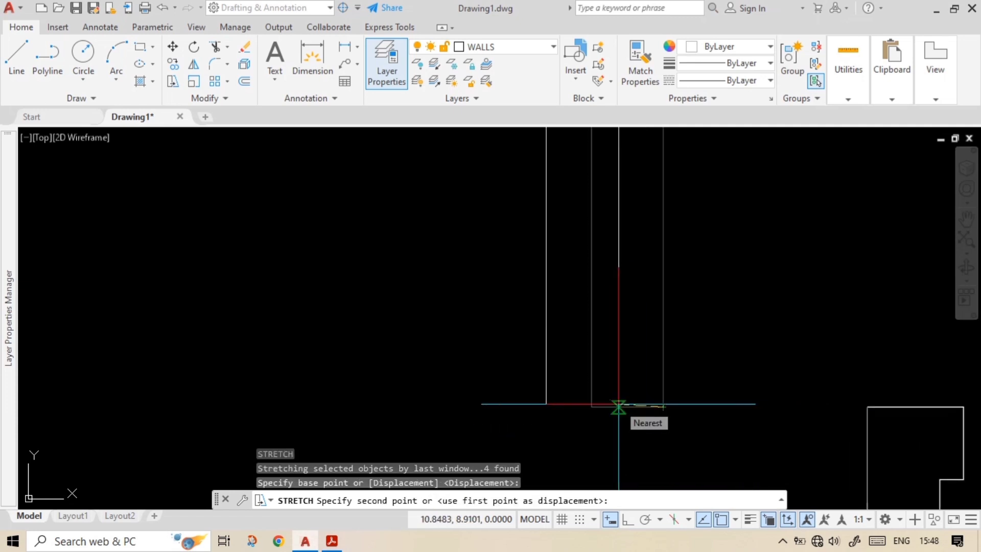
key(F8)
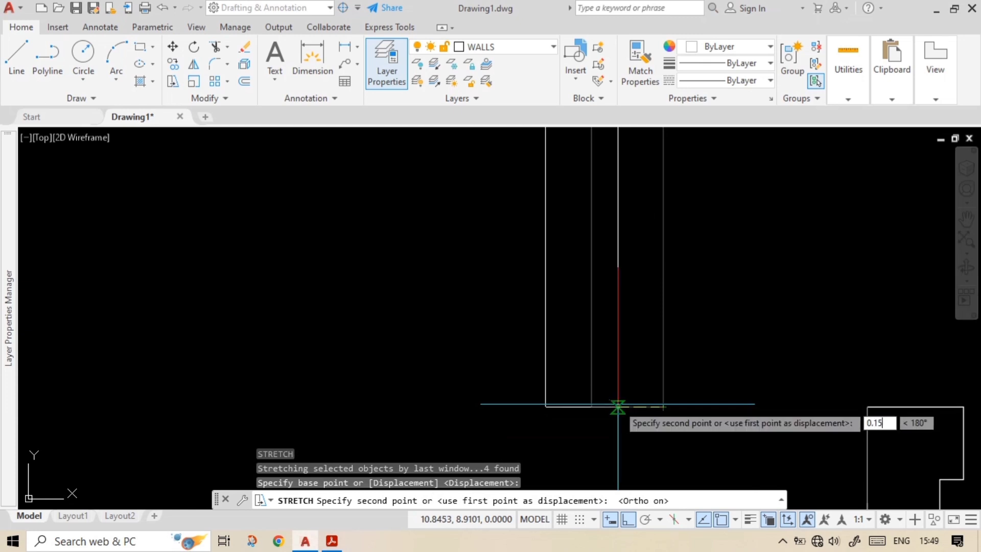
key(Return)
Check the horizontal gap from the stretched verandah wall's lower inner corner to the drawing hall's upper left corner with a linear dimension.
scroll(638, 409, down, 2)
middle_drag(644, 418, 611, 418)
scroll(620, 415, up, 1)
text(D)
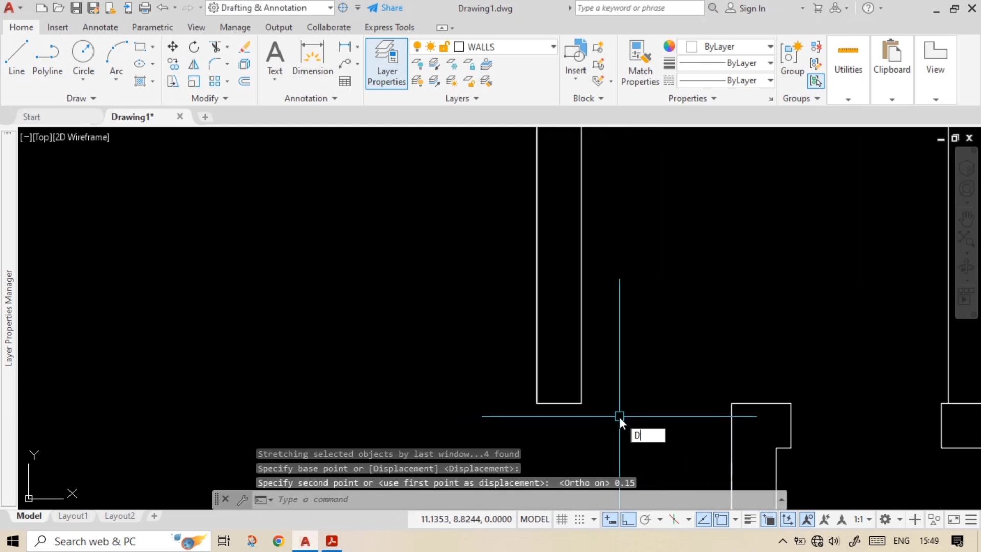
text(IMLI)
key(Return)
click(581, 403)
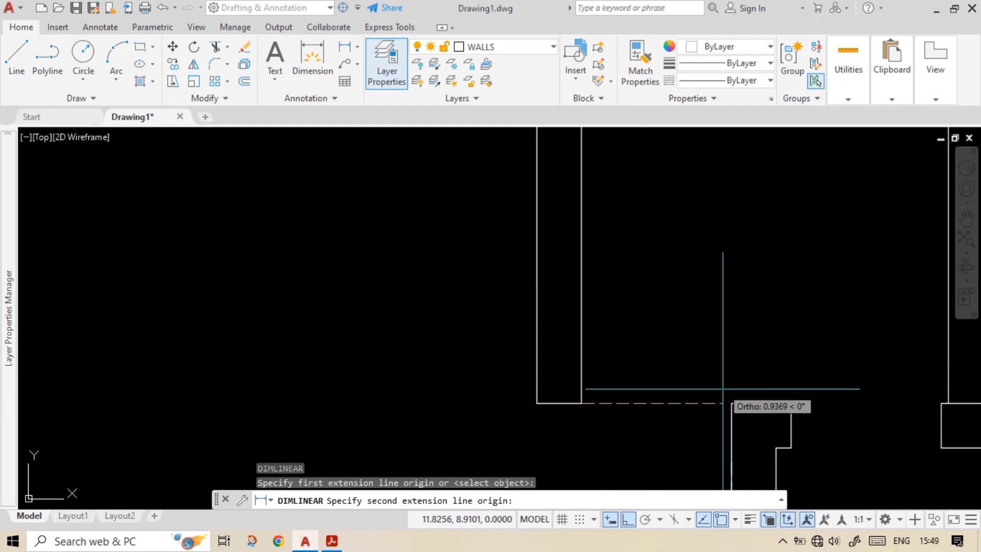
click(732, 403)
key(Escape)
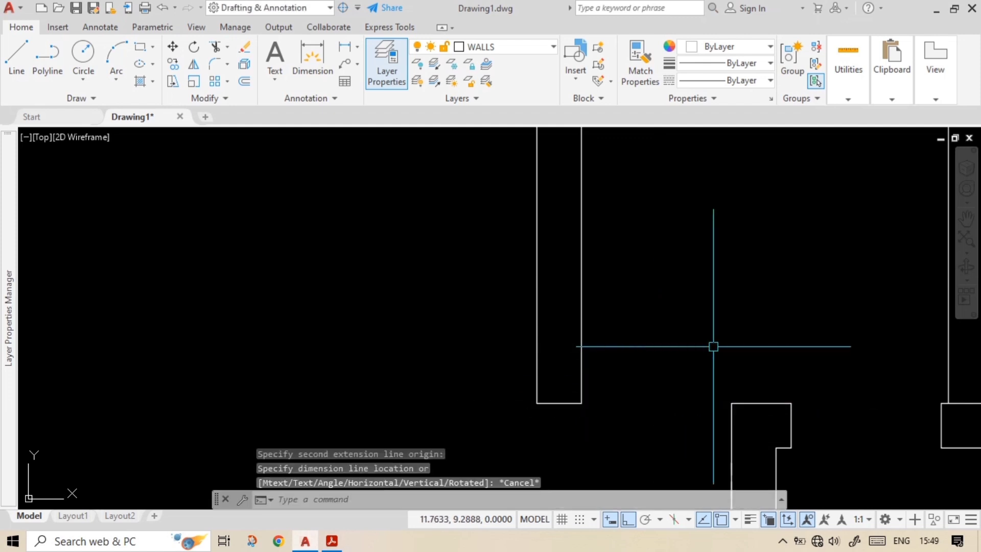
Examine the small notch at the drawing hall's upper left corner against the lower end of the verandah's left wall.
scroll(713, 346, down, 2)
middle_drag(726, 378, 653, 378)
scroll(651, 378, up, 1)
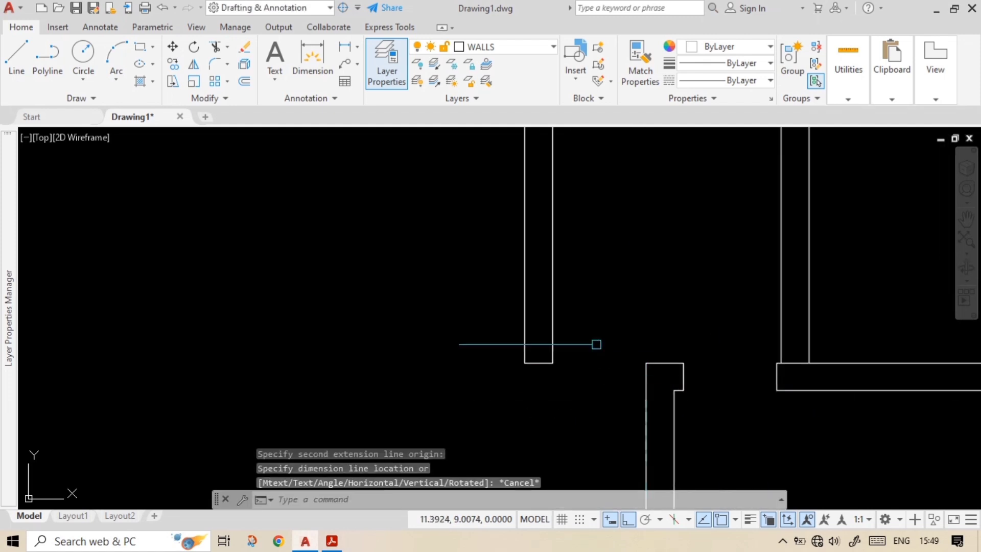
middle_drag(605, 368, 614, 328)
scroll(556, 289, up, 2)
click(615, 374)
key(Escape)
middle_drag(635, 405, 571, 330)
scroll(433, 309, up, 2)
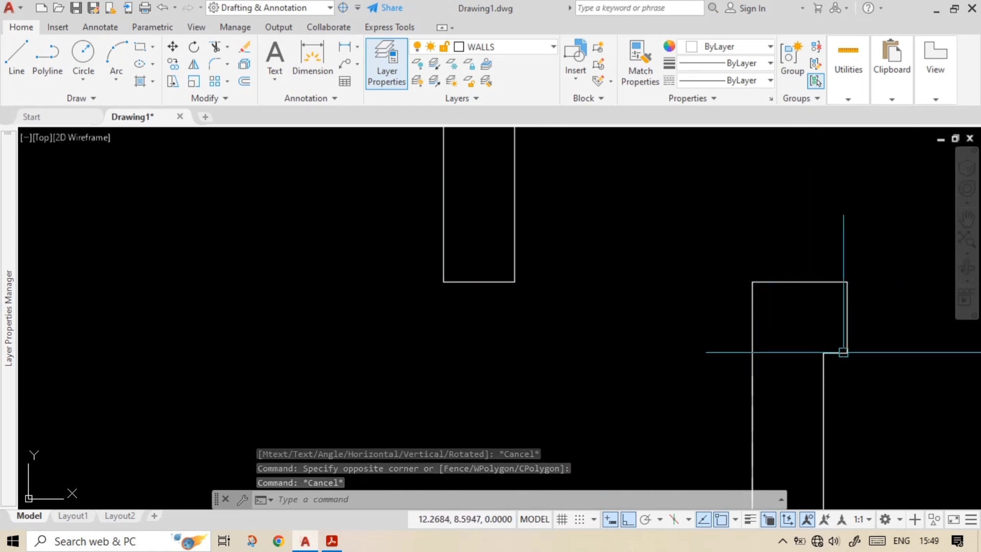
click(824, 357)
key(Escape)
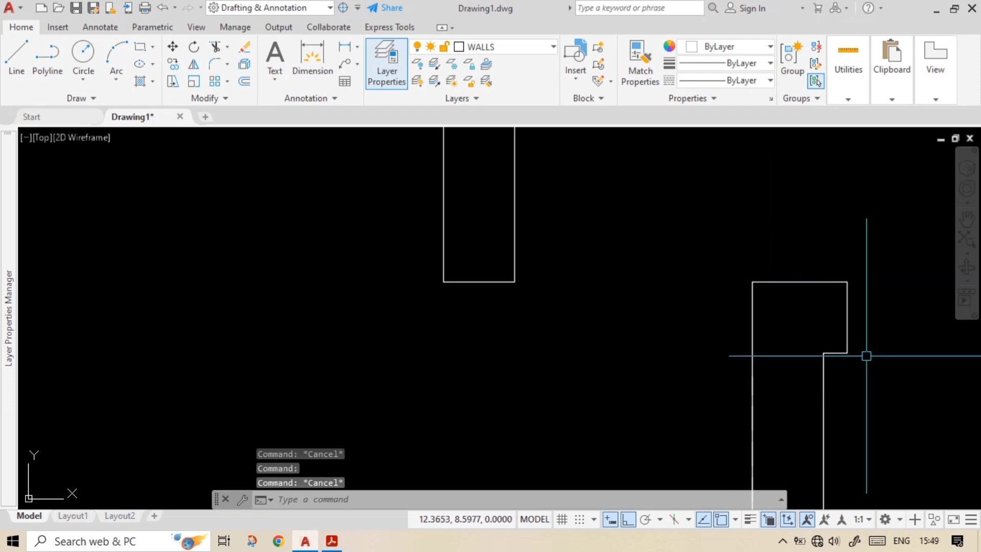
click(843, 345)
click(831, 348)
key(Escape)
scroll(842, 354, up, 4)
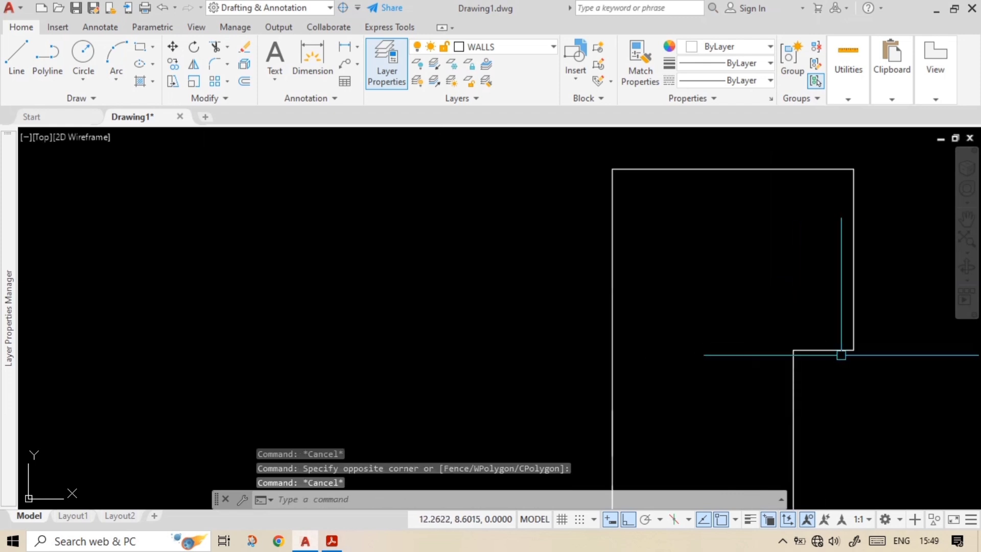
click(842, 356)
click(811, 327)
scroll(713, 315, down, 4)
key(Escape)
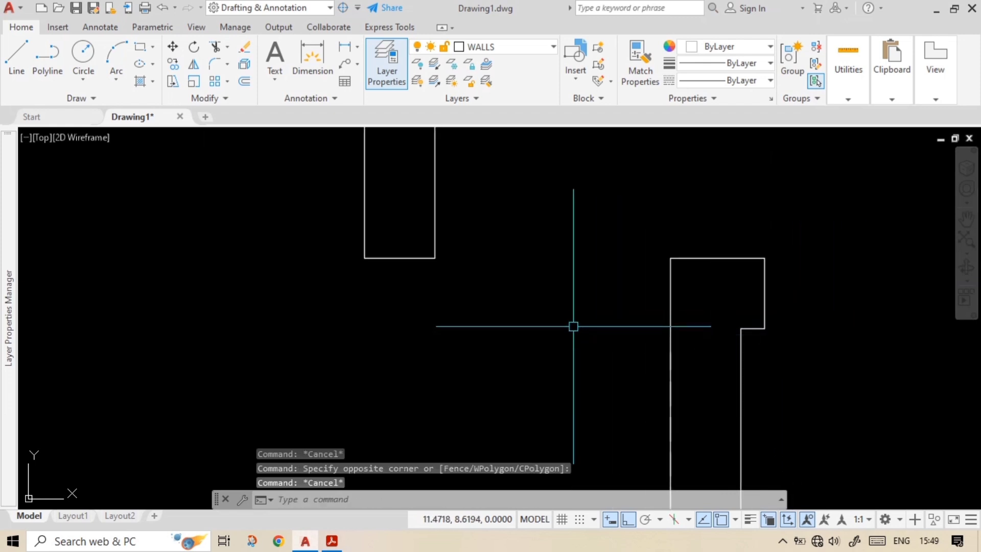
Try stretching the verandah's left wall end down to the level of the drawing hall corner's notch, and undo the stretch.
scroll(587, 327, down, 2)
click(580, 366)
click(336, 256)
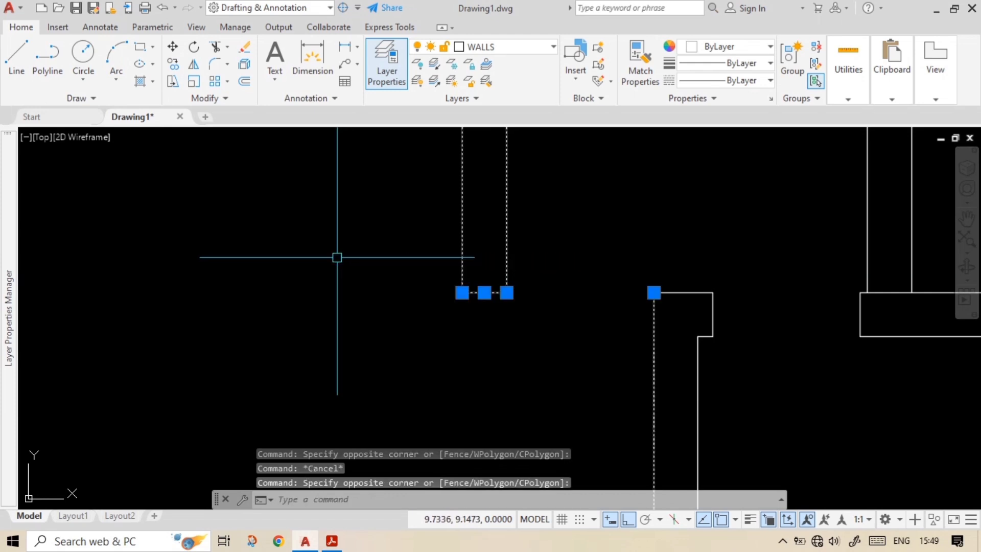
key(Return)
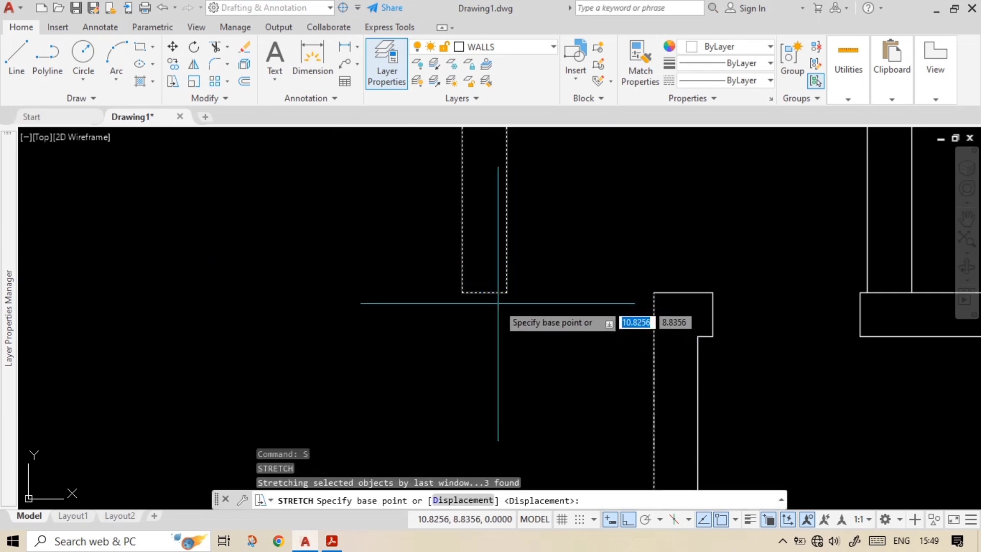
click(506, 293)
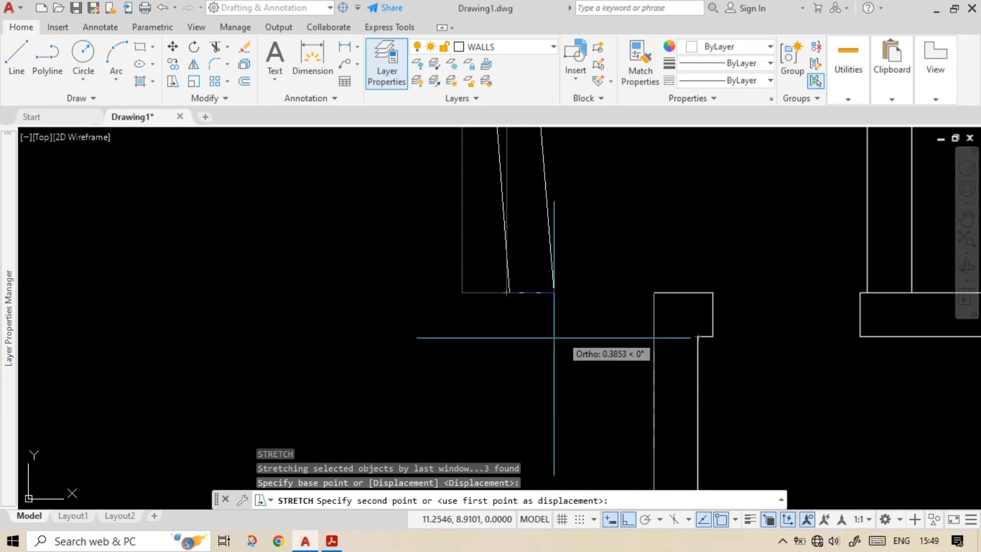
click(535, 338)
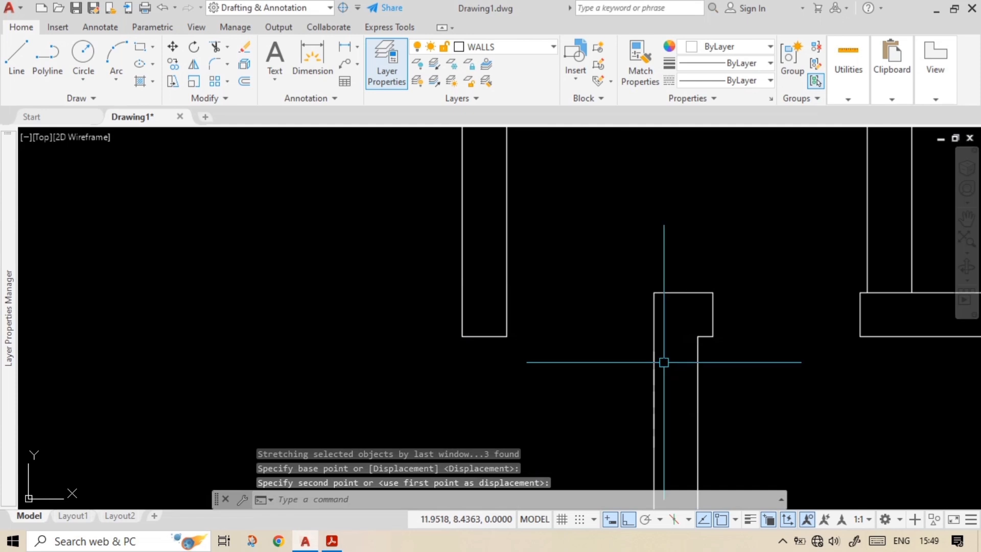
key(ctrl+z)
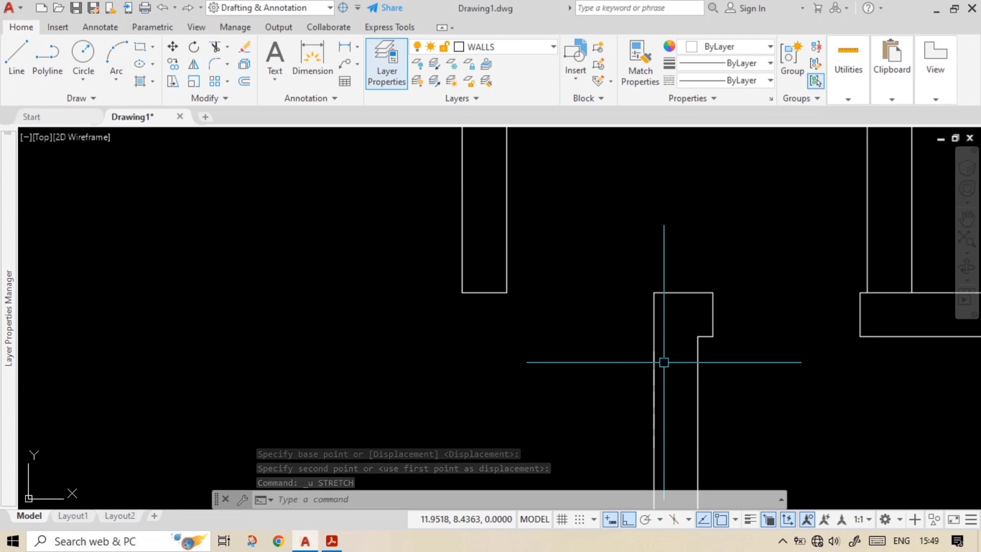
Draw a horizontal construction line through the inner corner of the notch at the drawing hall's upper left corner.
text(xl)
key(Return)
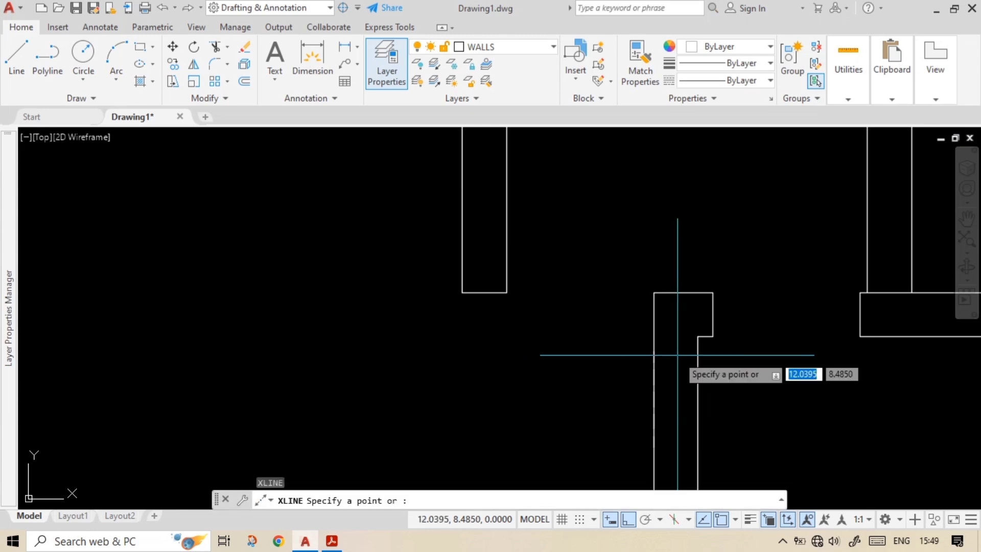
text(h)
key(Return)
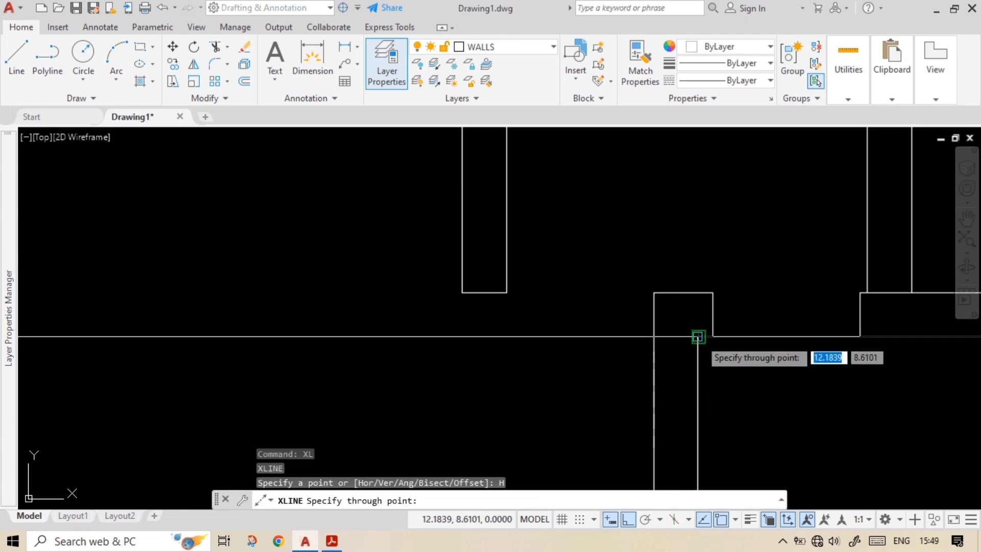
click(698, 336)
key(Escape)
Try stretching the verandah's left wall end from its midpoint down to the horizontal construction line, and undo the stretch.
click(538, 322)
click(353, 243)
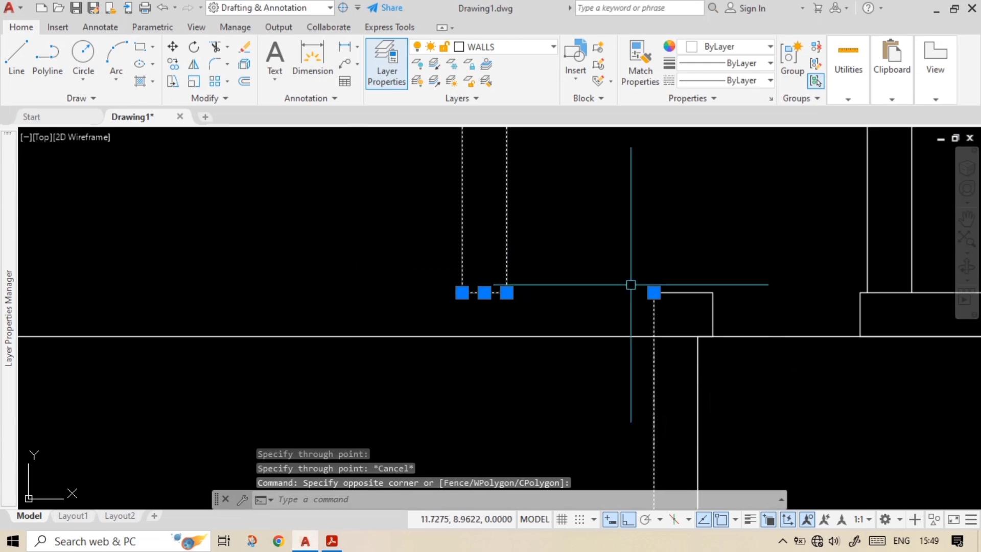
middle_drag(556, 296, 601, 380)
text(s)
key(Return)
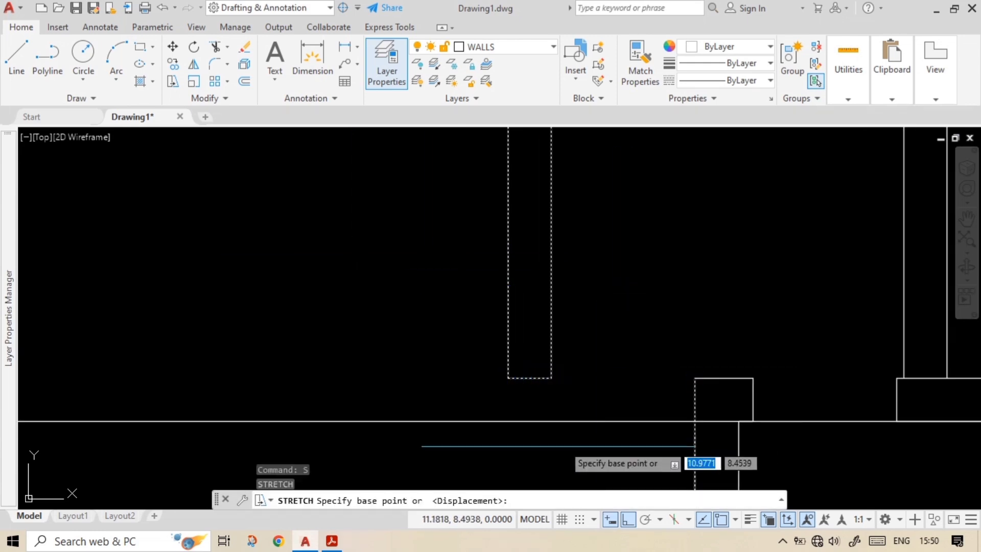
click(529, 378)
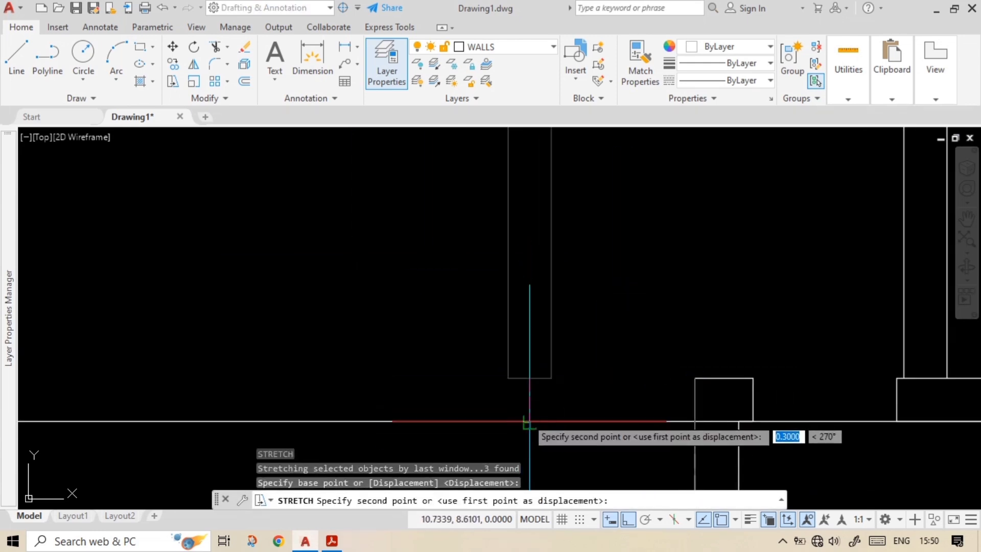
key(Escape)
scroll(622, 314, down, 3)
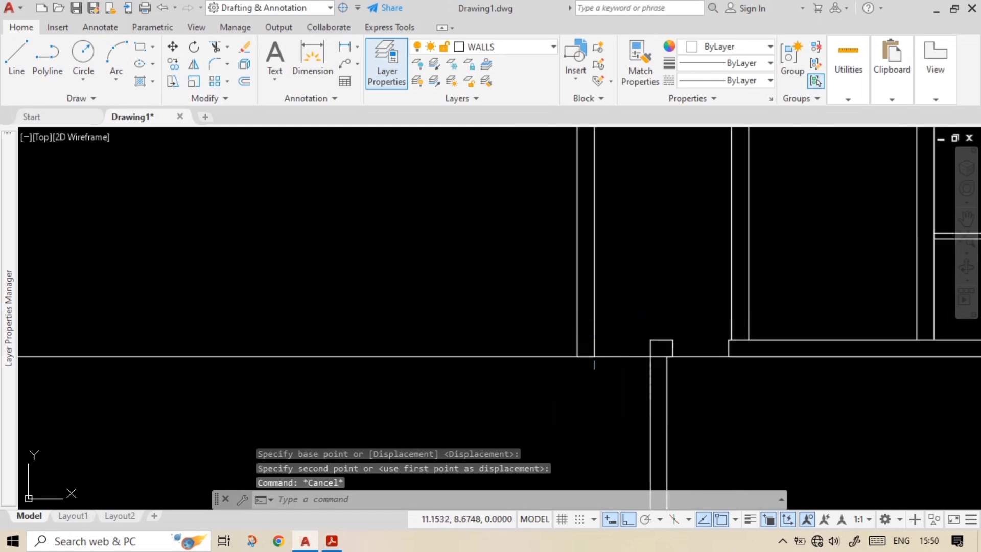
key(ctrl+z)
key(ctrl+z)
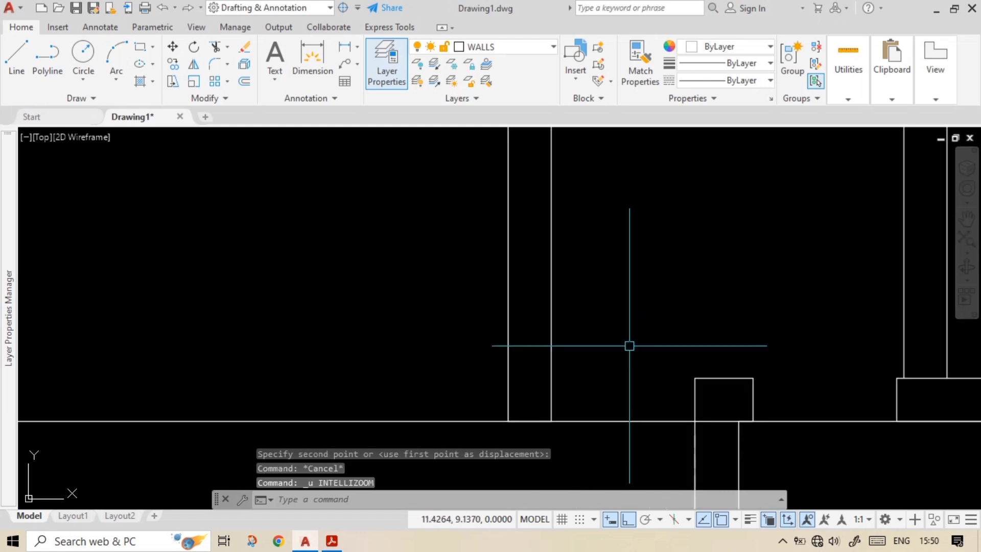
Extend both lines of the verandah's left wall down to the construction line and erase the wall's old end line.
text(E)
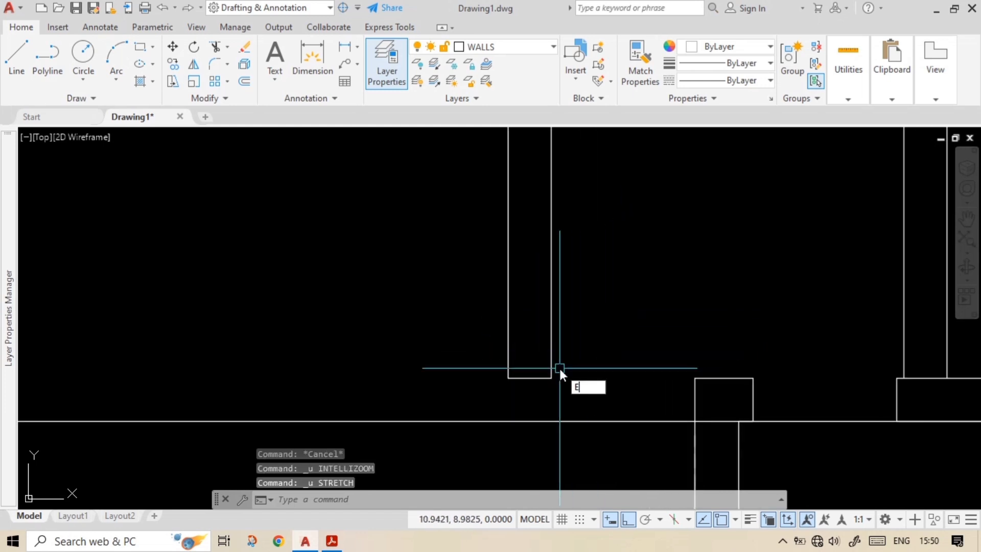
text(X)
key(Return)
drag(572, 339, 488, 342)
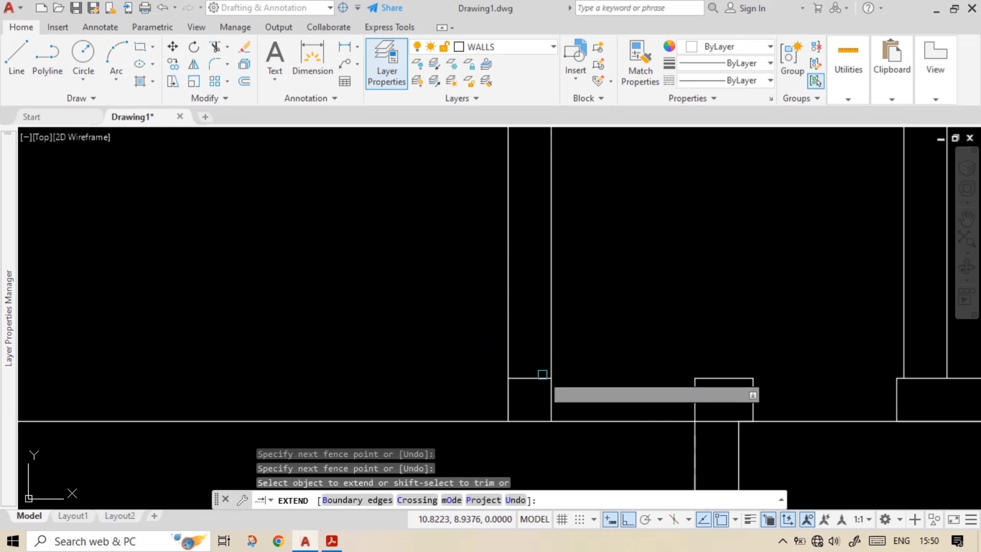
key(Escape)
click(530, 378)
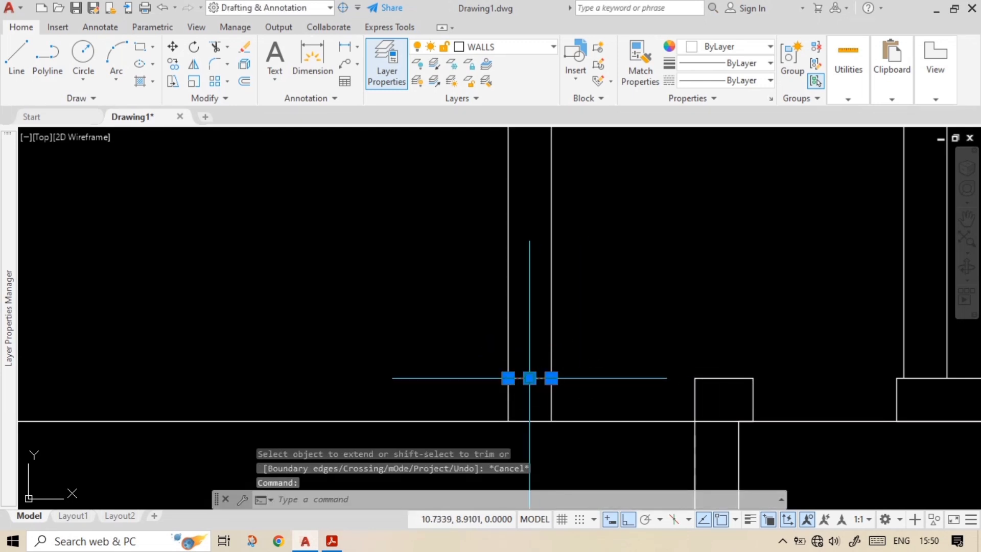
key(Delete)
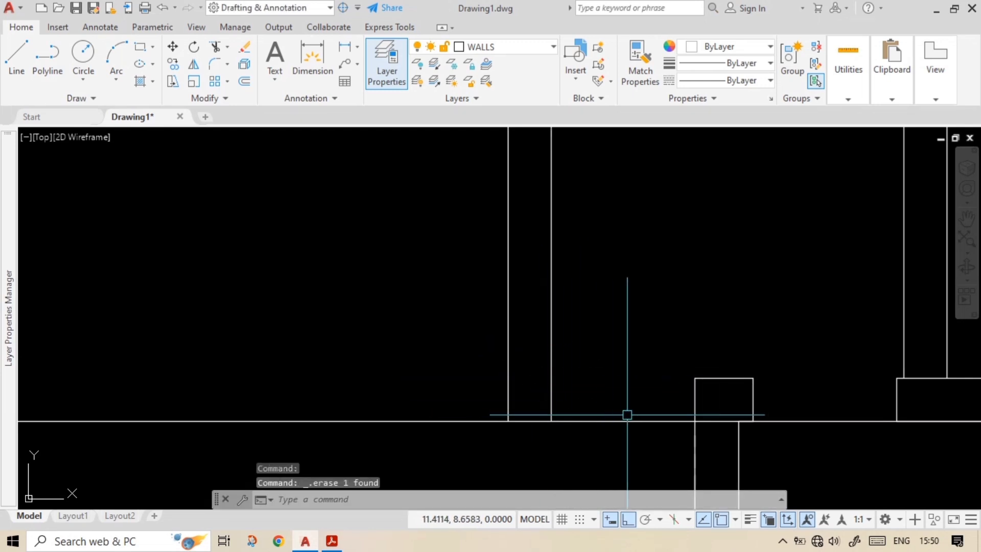
Trim the construction line on both sides of the verandah's left wall and erase its remaining piece across the drawing hall.
key(Escape)
key(Escape)
text(tr)
key(Return)
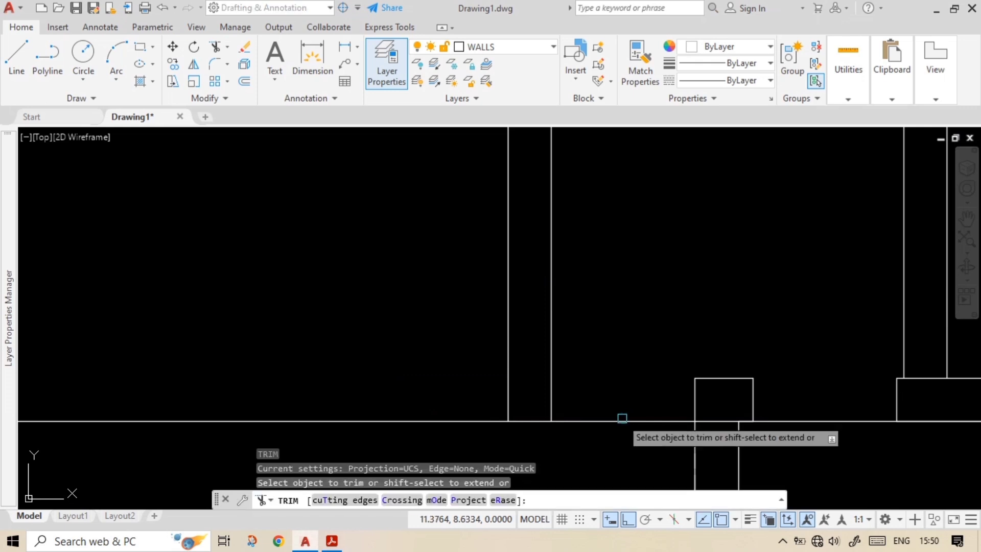
click(622, 419)
click(468, 422)
key(Escape)
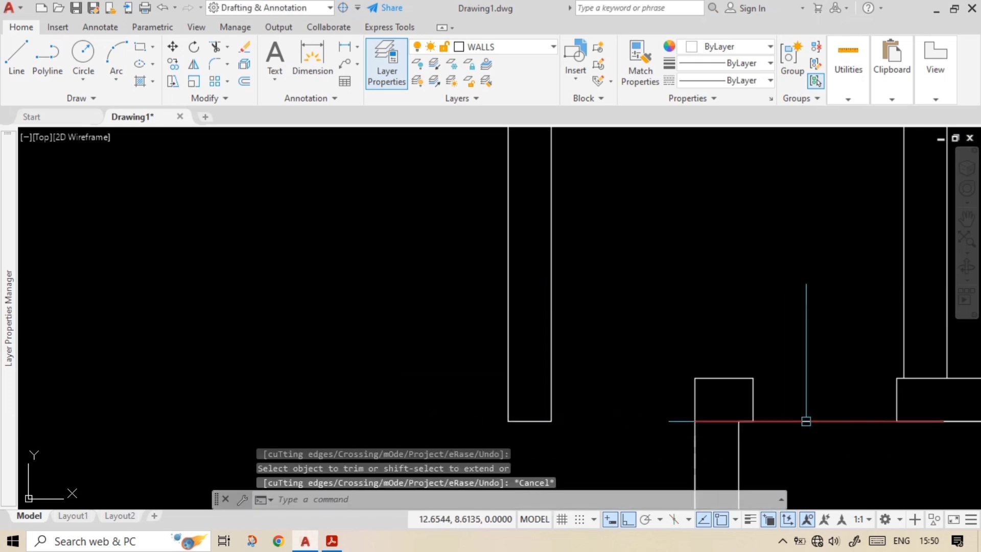
click(806, 420)
key(Delete)
Switch to PRACTICE.pdf and examine the bedroom's D1 door and the nearby passage opening, marking their walls with temporary lines and removing them.
scroll(658, 365, down, 3)
middle_drag(659, 364, 559, 364)
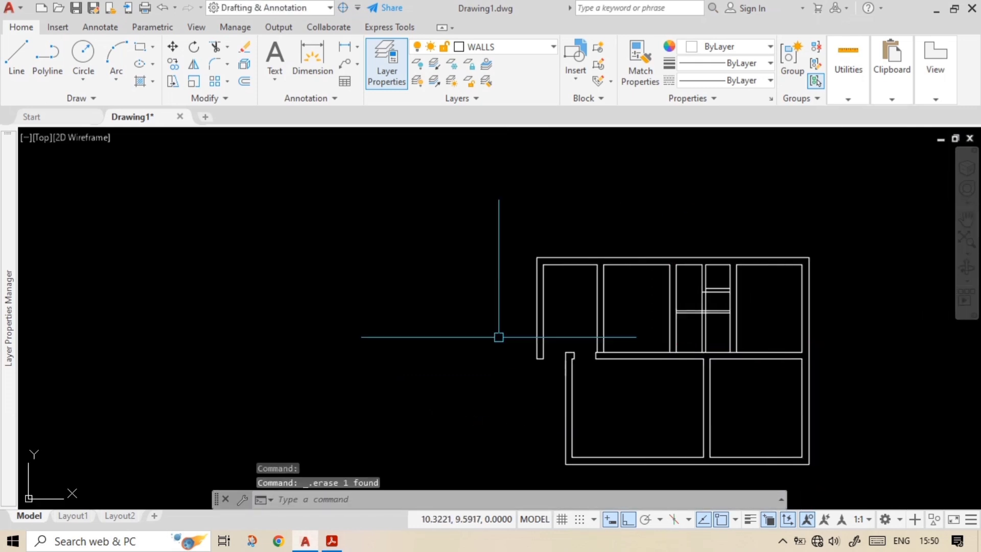
scroll(572, 367, up, 2)
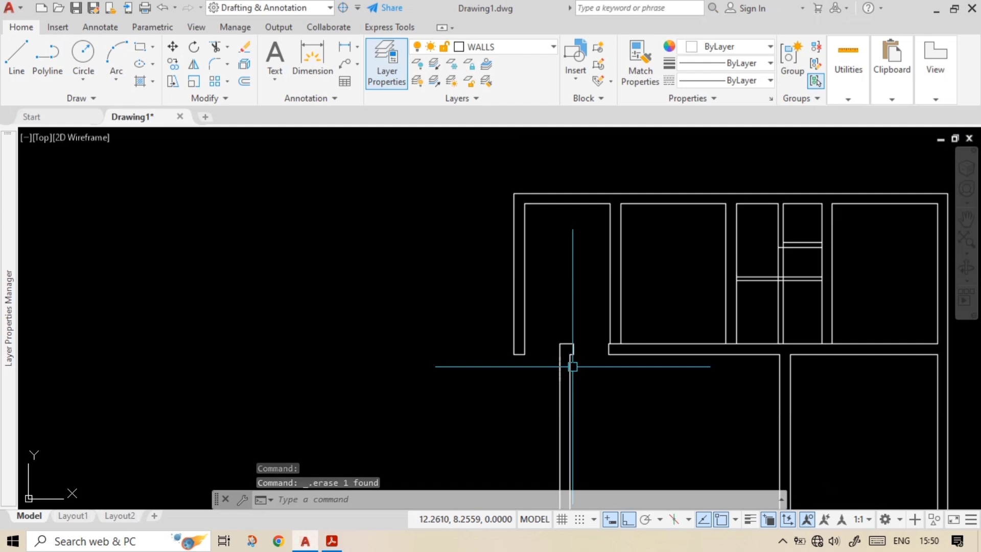
scroll(572, 367, up, 2)
middle_drag(597, 366, 488, 386)
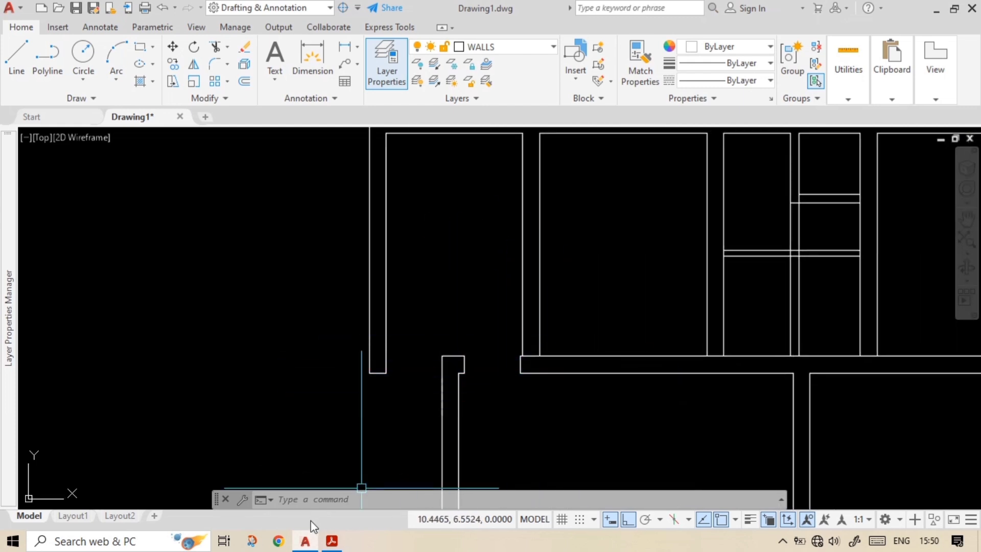
click(331, 541)
ctrl+scroll(571, 381, down, 3)
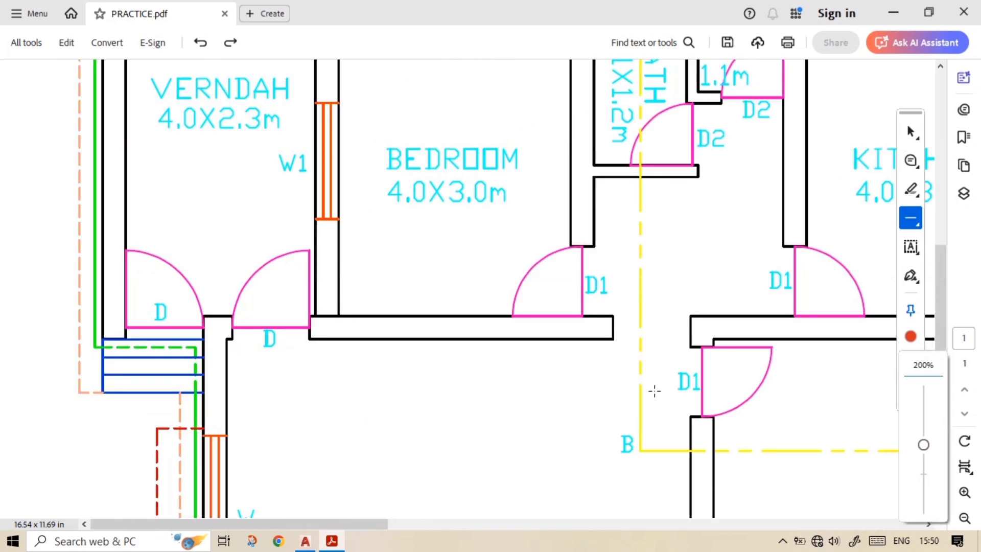
ctrl+scroll(632, 307, down, 1)
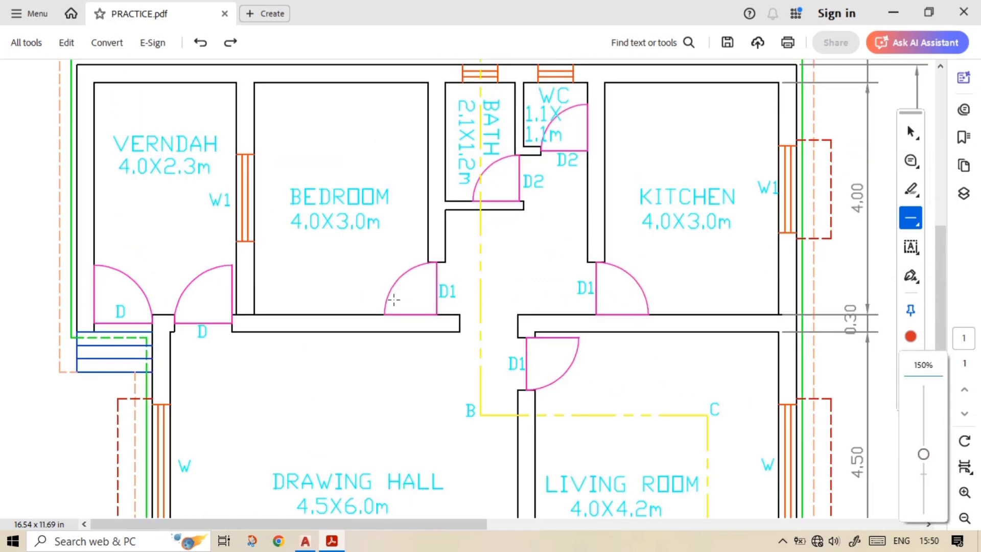
ctrl+scroll(402, 292, up, 1)
ctrl+scroll(403, 293, up, 1)
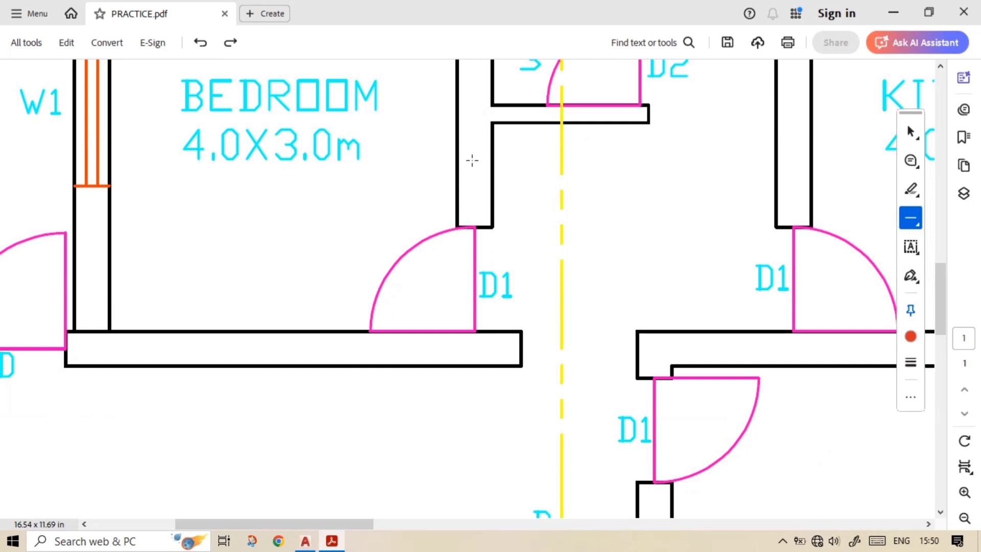
drag(456, 400, 469, 469)
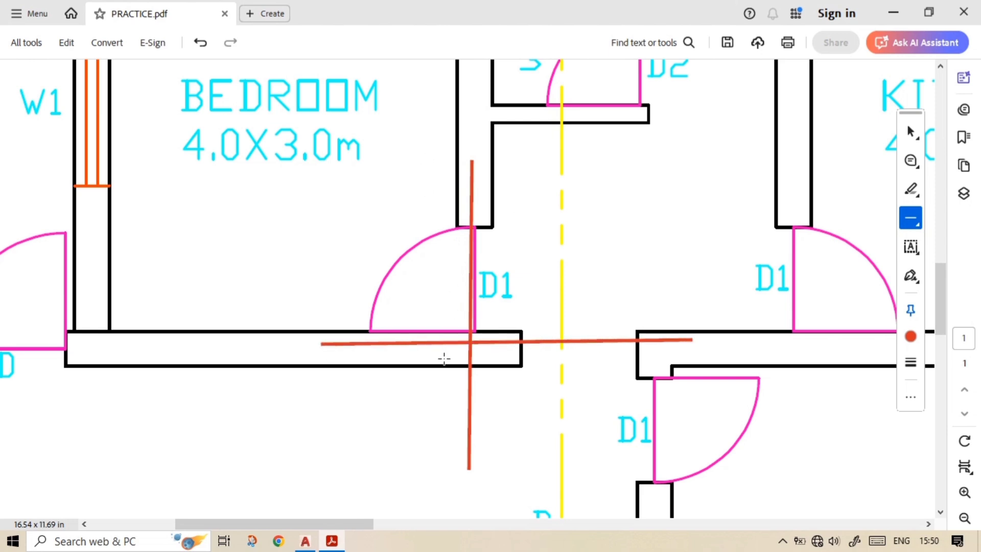
key(ctrl+z)
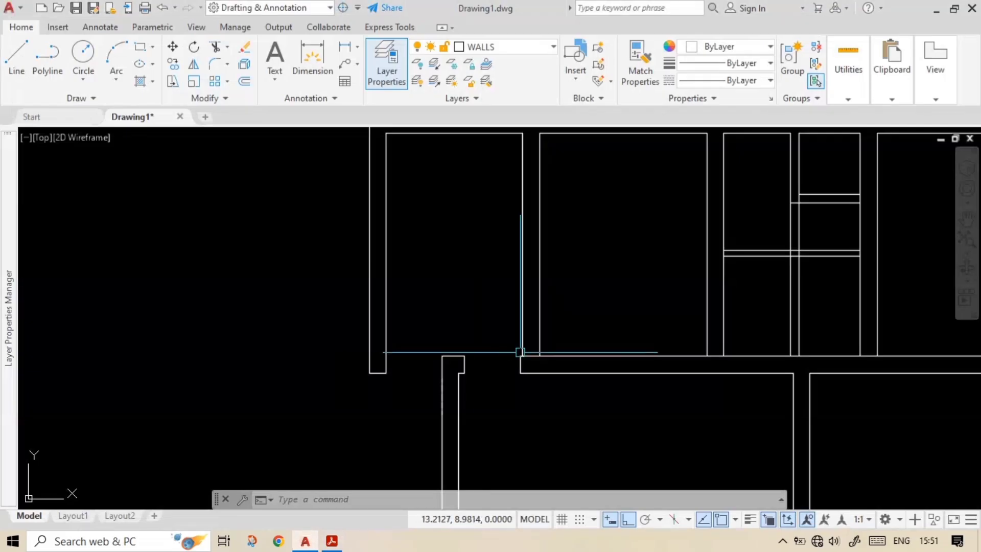
Offset both segments of the upper line of the horizontal wall below the bedroom and kitchen upward by 0.9.
click(657, 377)
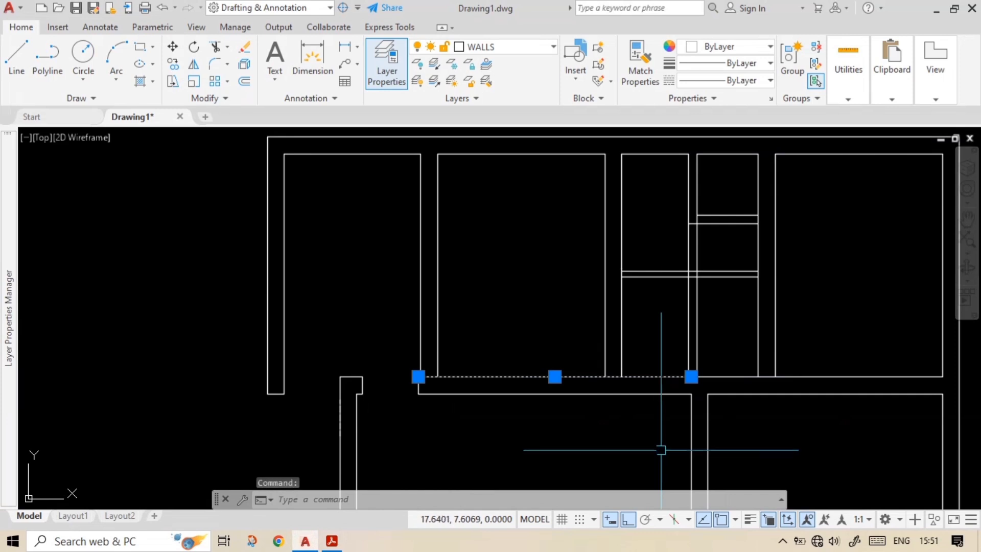
text(o)
key(Return)
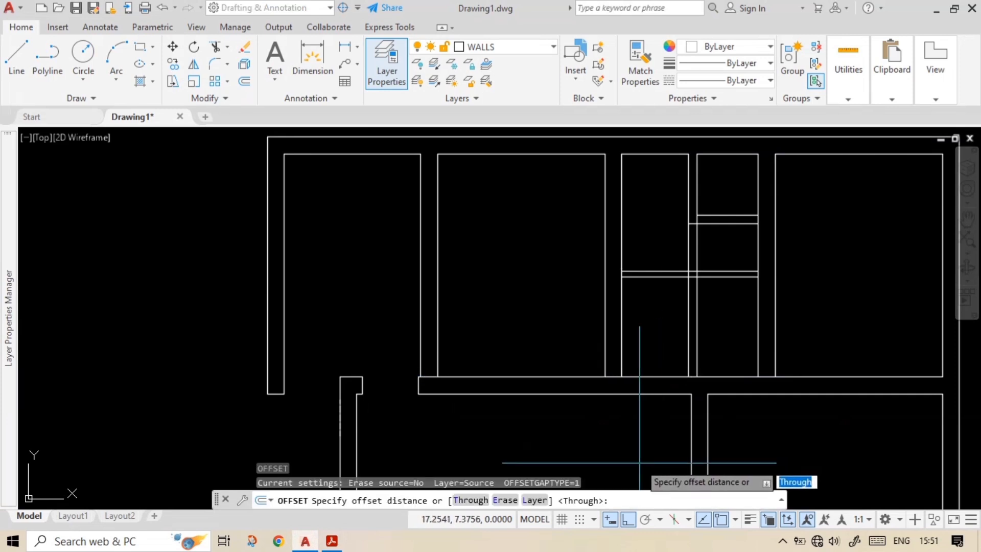
text(.9)
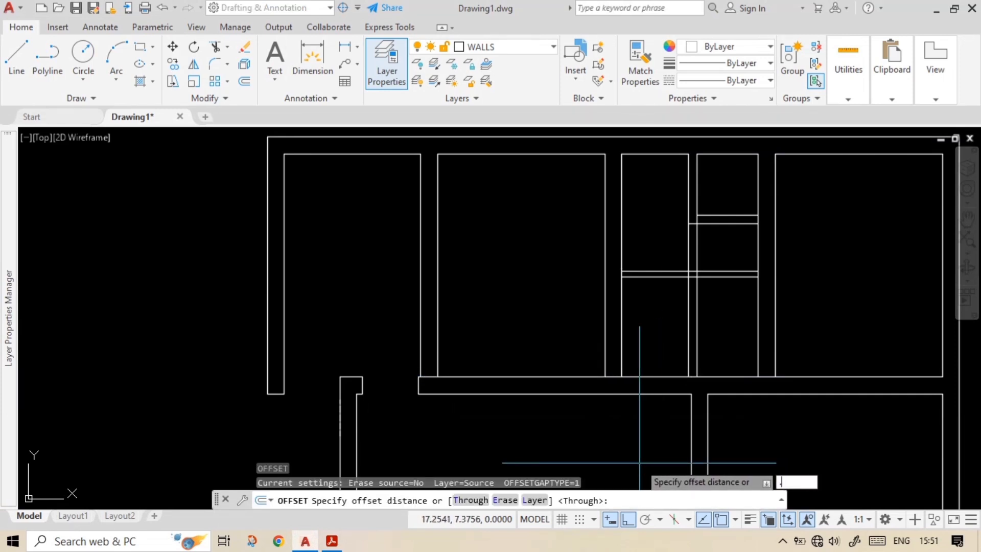
key(Return)
click(640, 394)
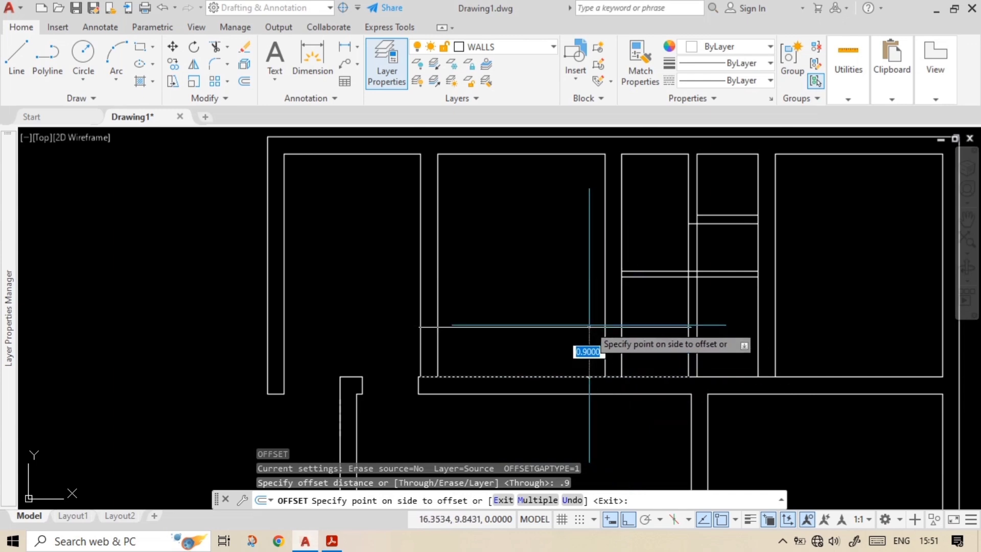
click(587, 348)
click(876, 377)
click(838, 323)
text(`)
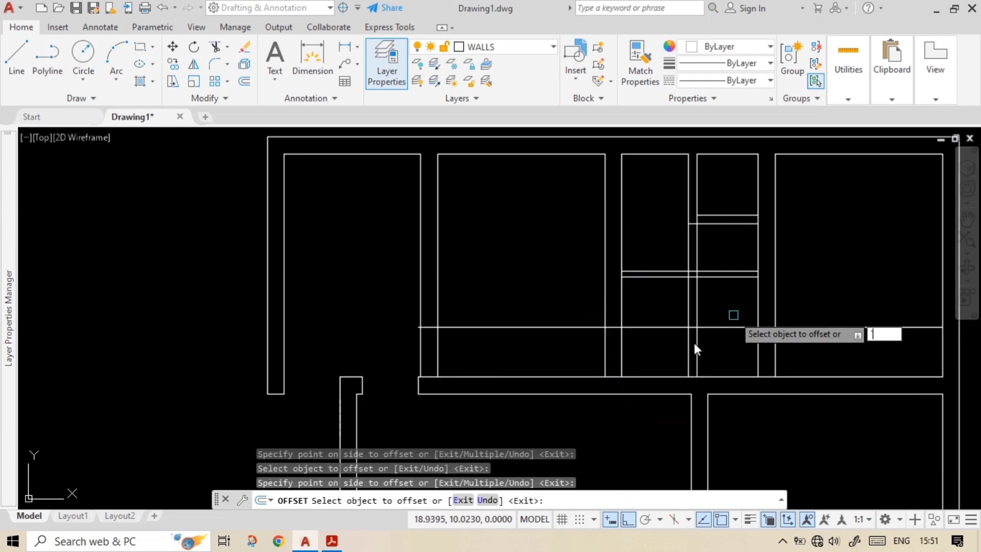
text(TR)
key(Return)
key(Escape)
Trim the bedroom's right wall and the kitchen's left wall between the offset lines and the horizontal wall to open the D1 doors.
text(tr)
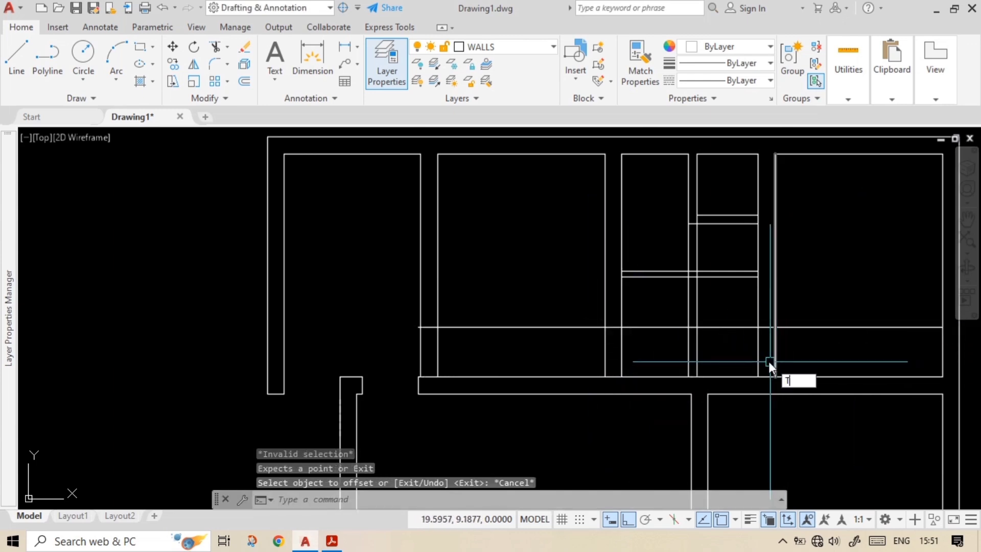
key(Return)
drag(789, 358, 736, 357)
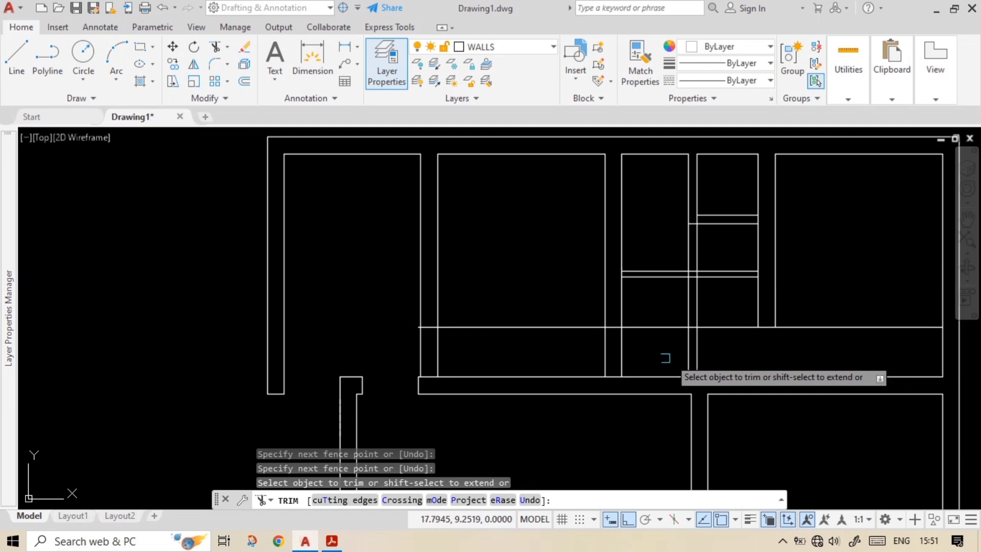
drag(666, 358, 573, 346)
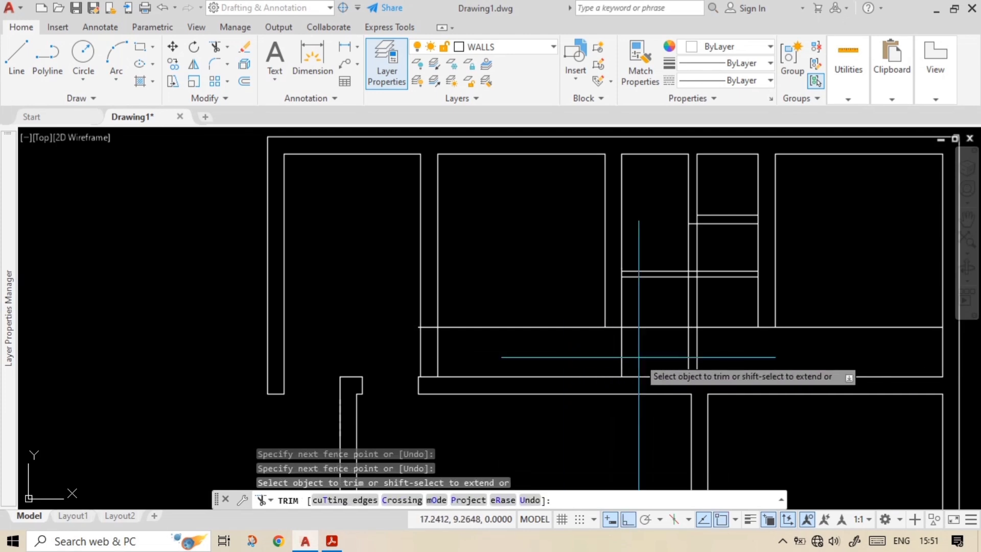
Trim the offset lines outside the two door-side wall ends and erase the leftover pieces at the partition and the bedroom's left wall.
click(583, 328)
click(663, 327)
click(726, 326)
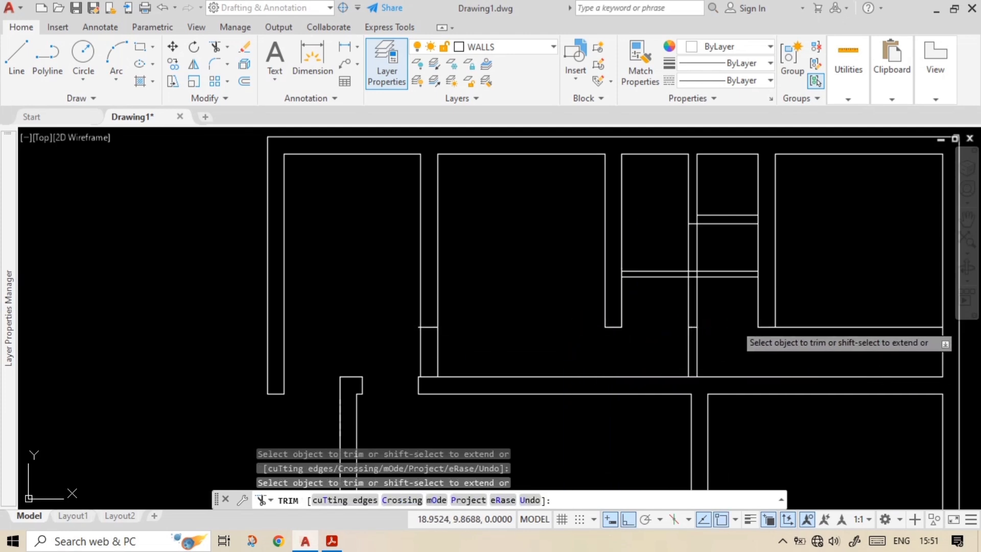
click(825, 328)
key(Escape)
click(693, 327)
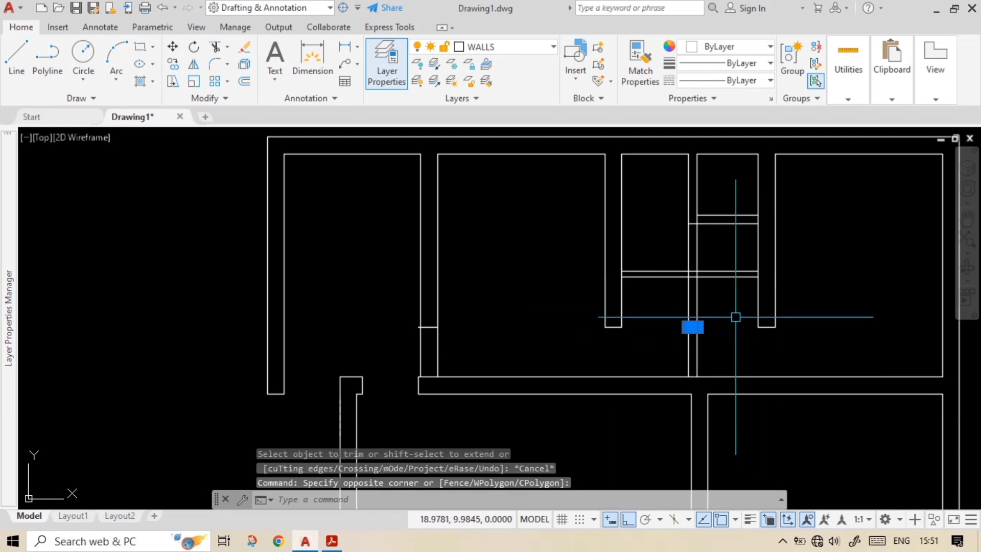
click(361, 300)
click(546, 353)
key(Delete)
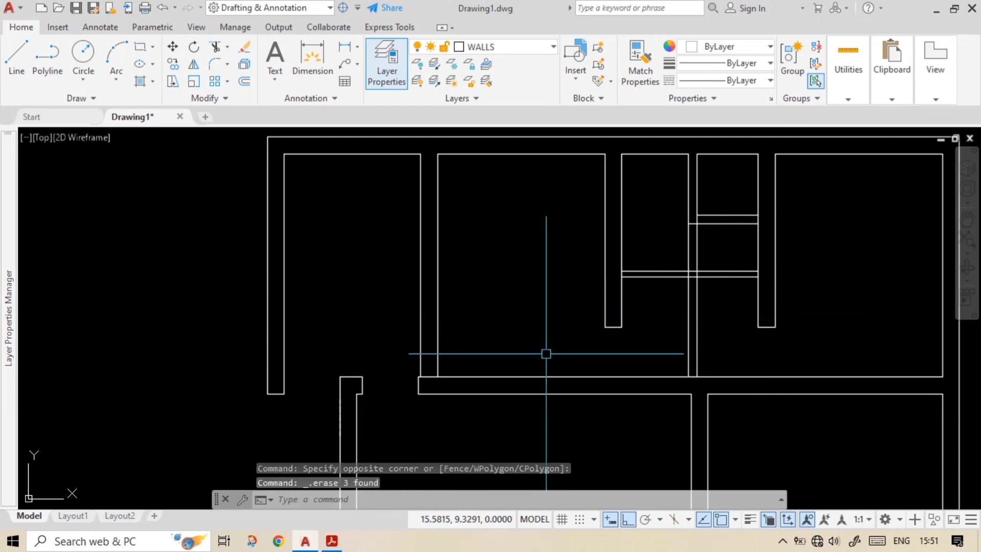
Examine the bedroom, kitchen and living room D1 doors in PRACTICE.pdf, marking them with temporary lines, and return to AutoCAD.
middle_drag(748, 335, 700, 305)
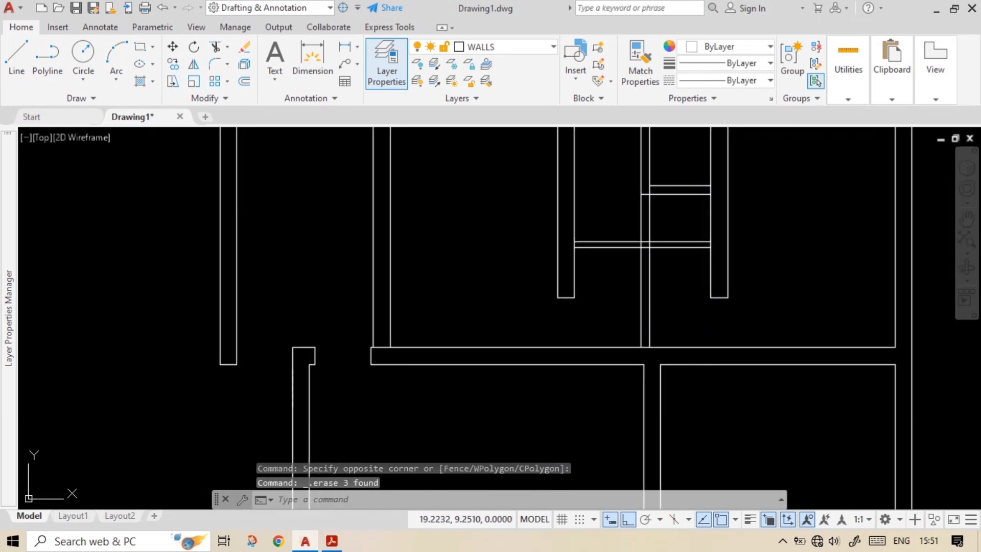
key(alt+Tab)
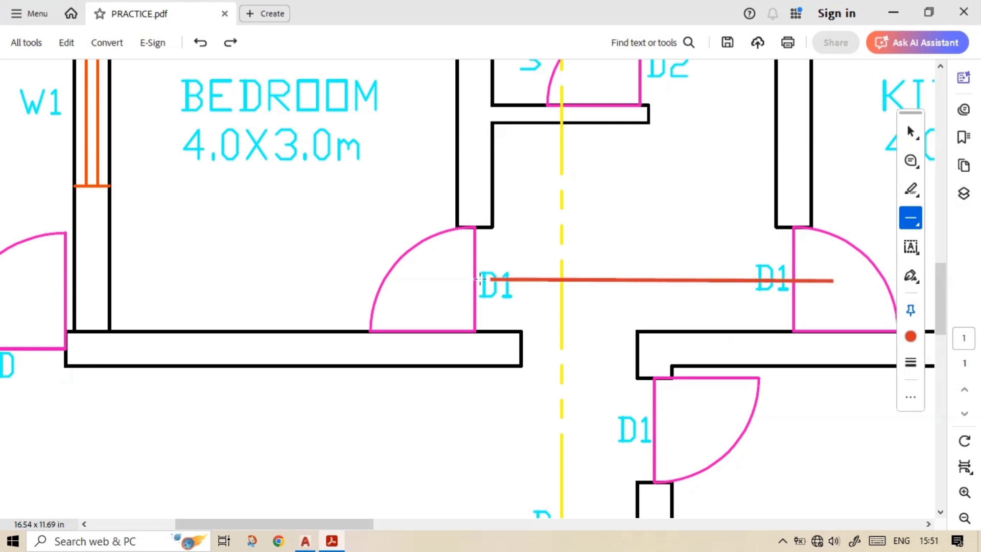
drag(480, 278, 438, 277)
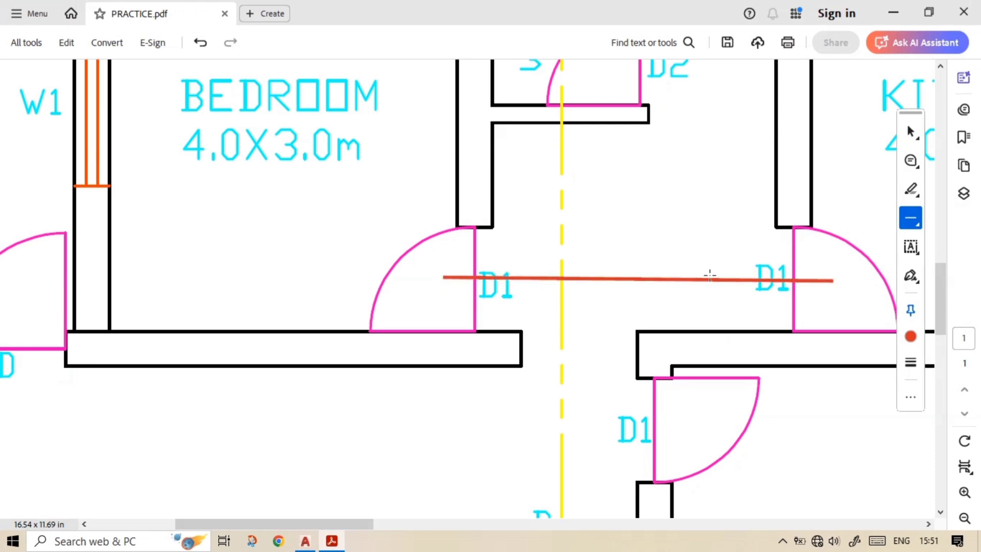
scroll(702, 306, down, 5)
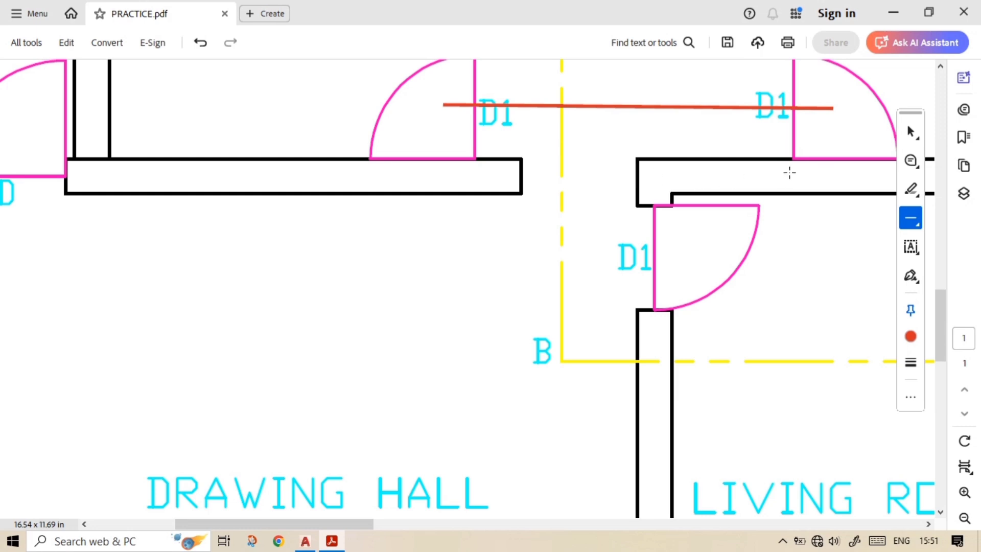
drag(821, 182, 654, 322)
click(910, 220)
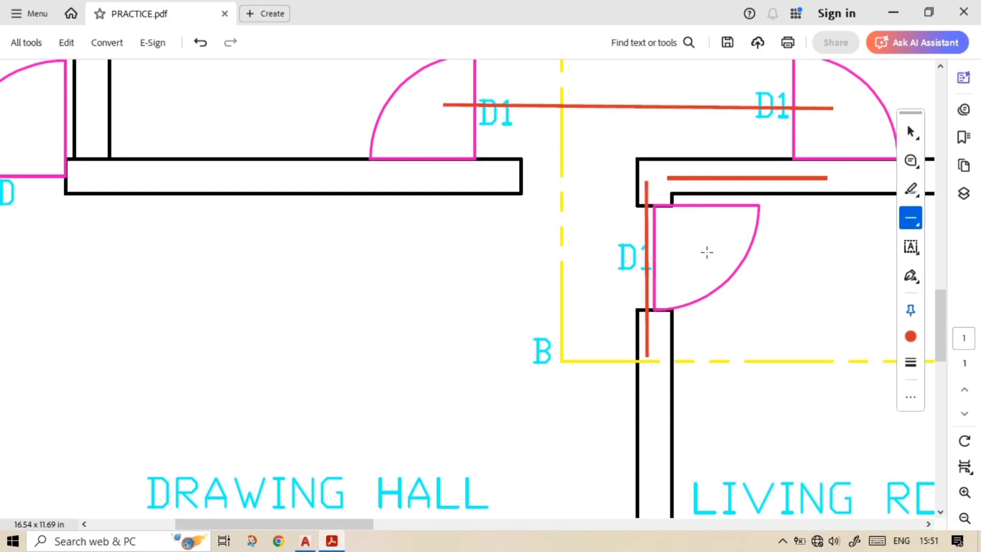
ctrl+scroll(707, 252, up, 2)
key(ctrl+z)
key(ctrl+z)
key(ctrl+z)
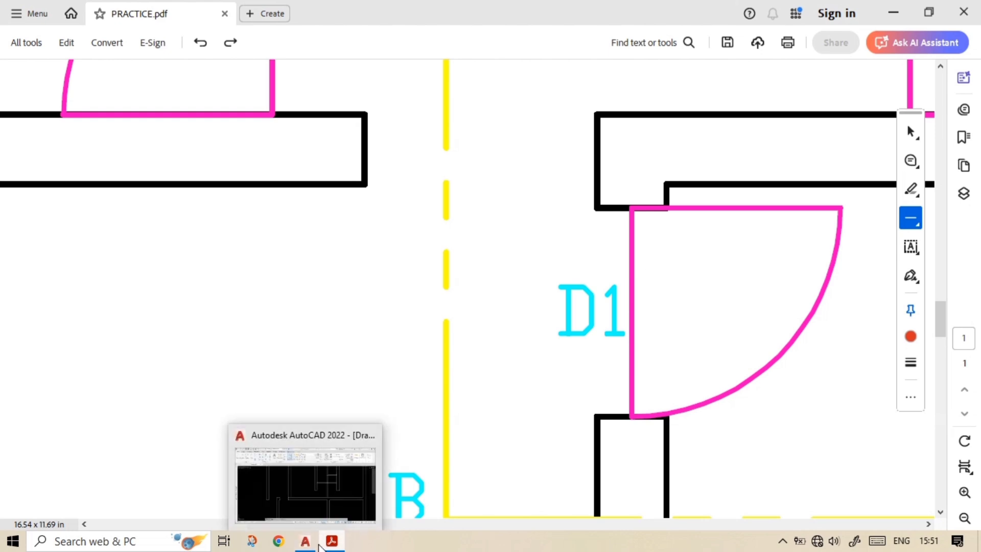
click(305, 541)
scroll(694, 387, up, 2)
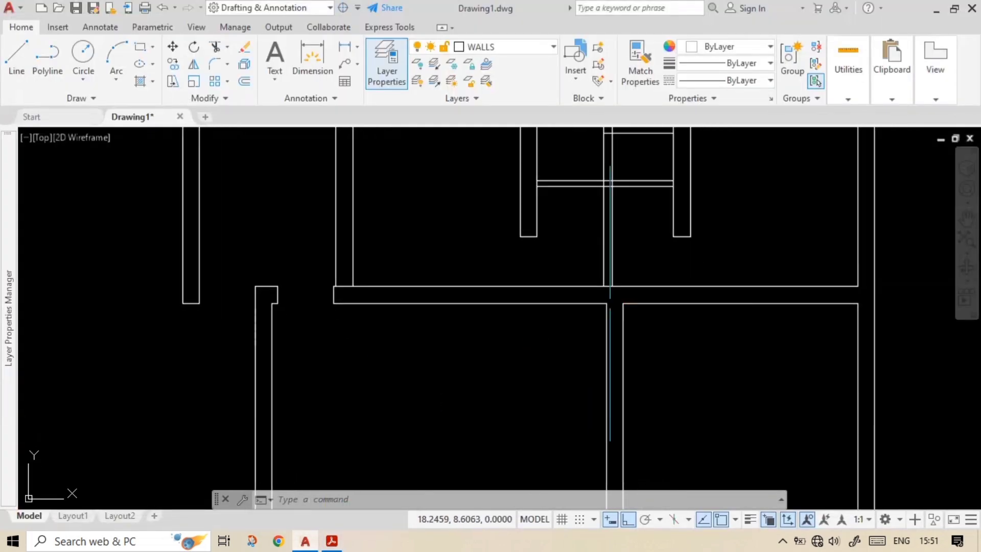
text(EX)
key(Return)
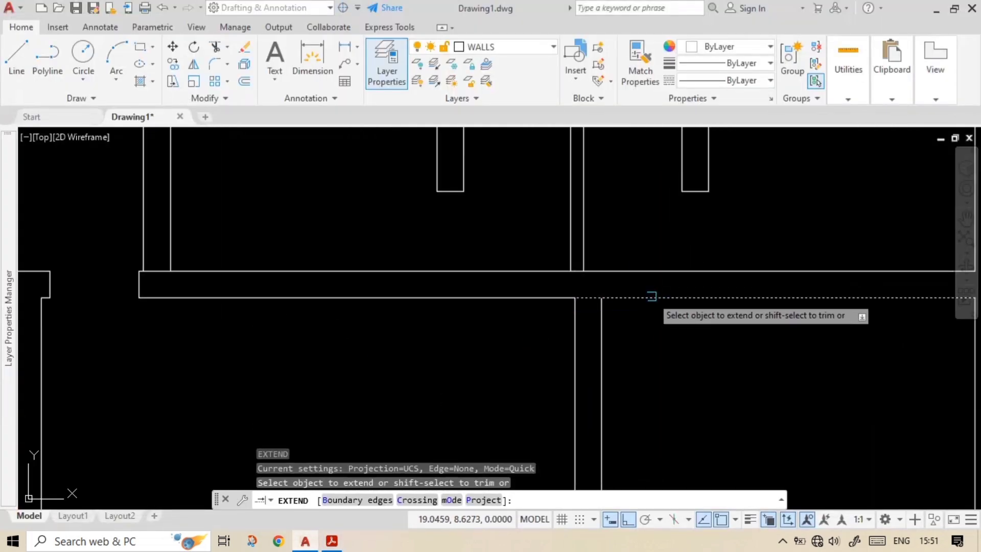
key(Escape)
Offset the living room's top wall line downward by 0.100 to set the start of its D1 door opening.
text(O)
key(Return)
text(.100)
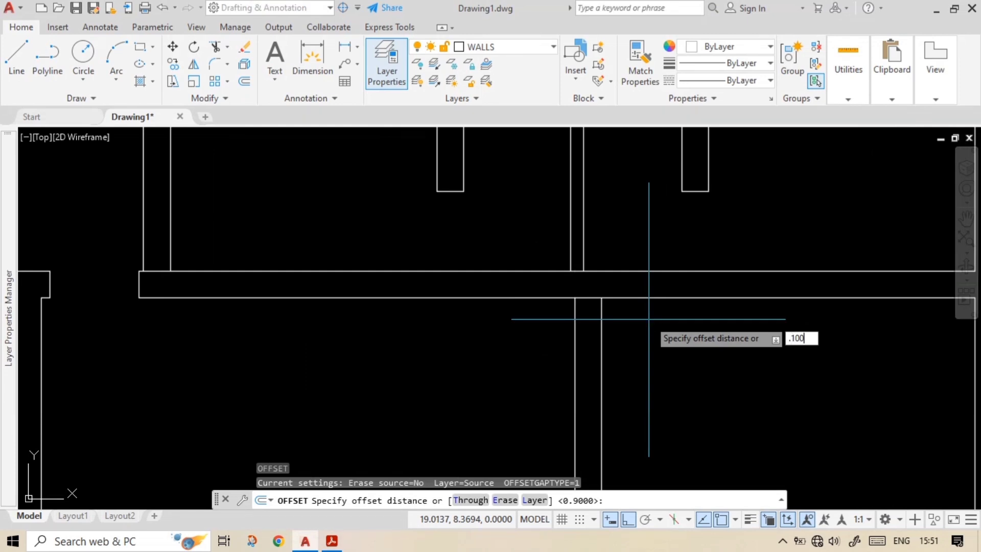
key(Return)
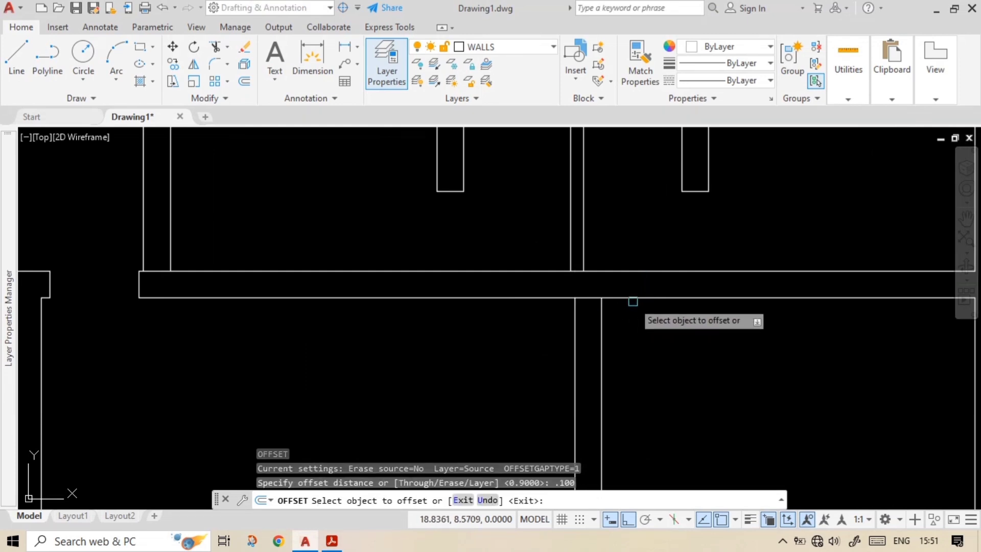
click(633, 298)
click(638, 337)
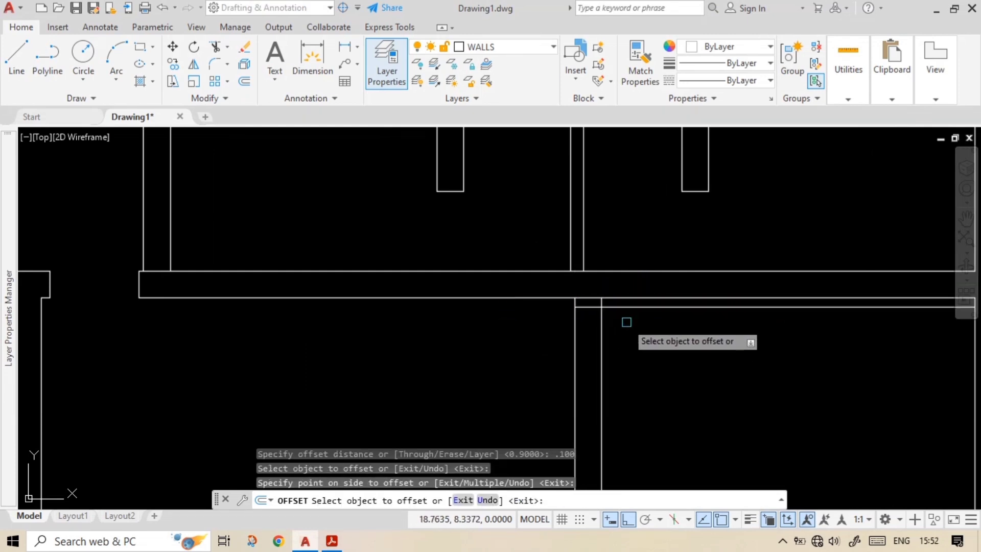
Offset the new line near the living room's top wall downward by 0.9 for the door width.
click(634, 307)
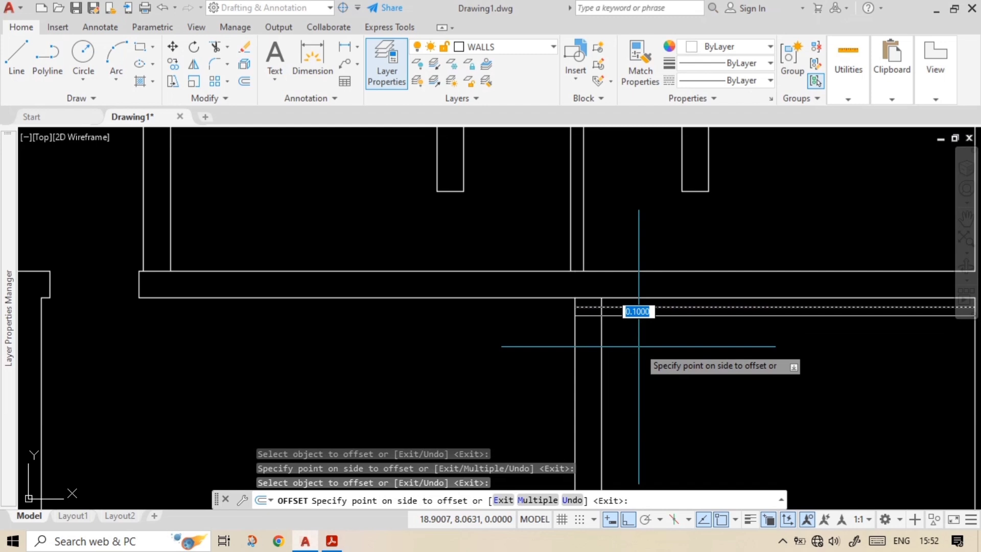
text(.9)
key(Return)
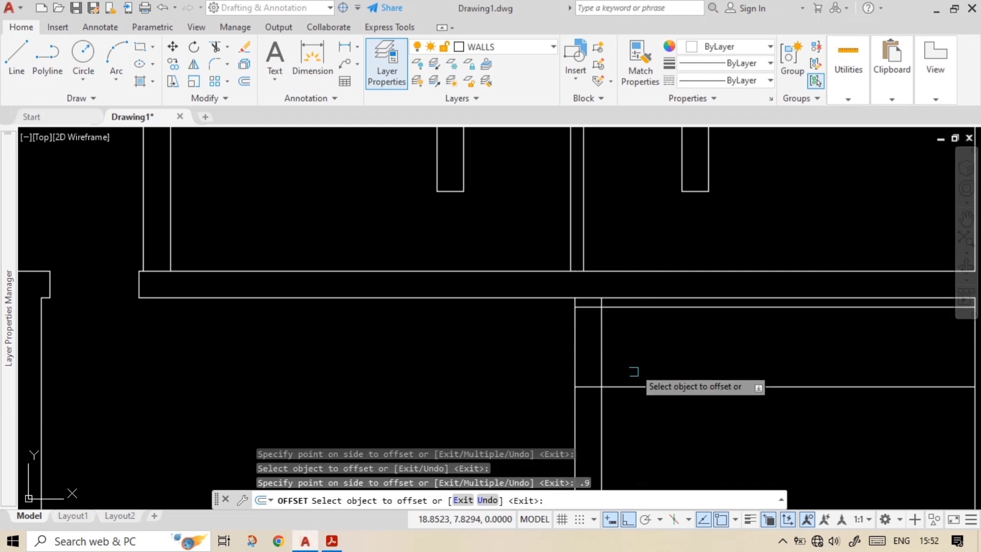
key(Escape)
Trim the living room's left wall between the two offset lines and remove the lines' remainders across the room.
middle_drag(620, 372, 656, 364)
text(tr)
key(Return)
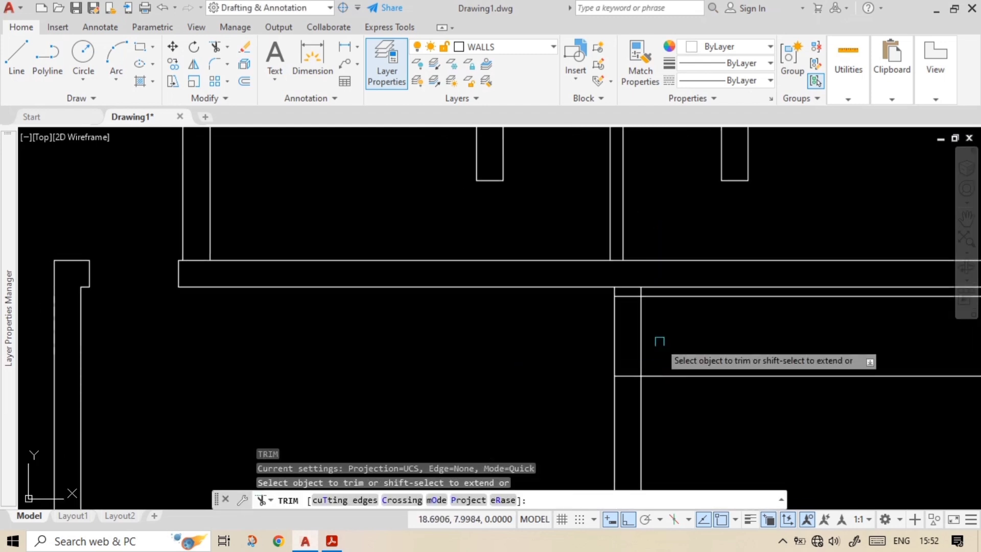
drag(659, 341, 596, 338)
click(665, 375)
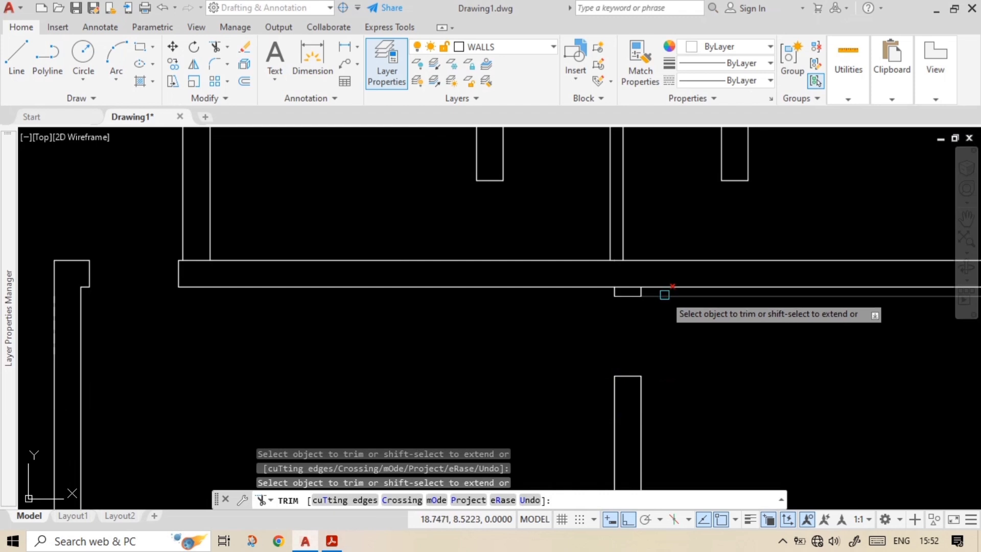
click(663, 293)
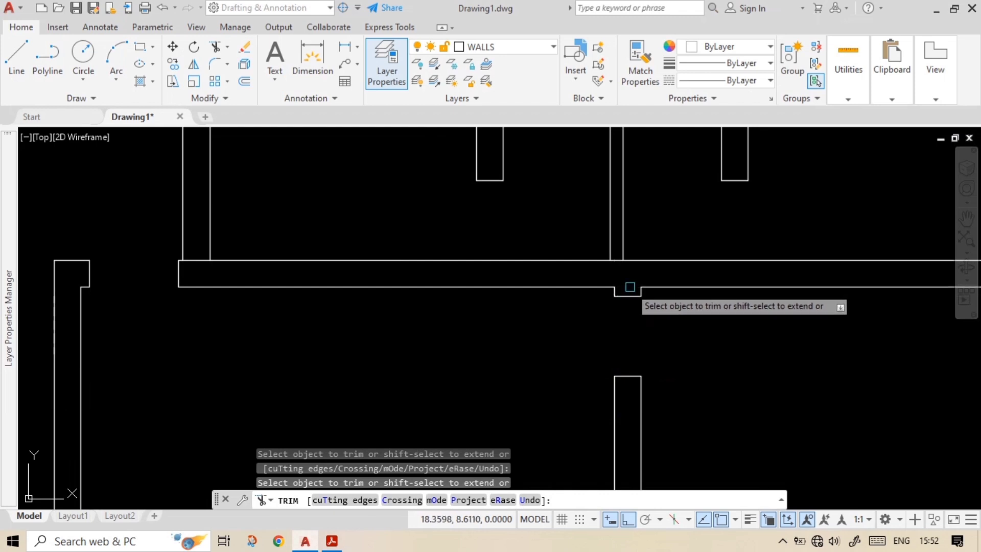
key(Escape)
key(Escape)
key(Escape)
key(Escape)
Extend the left line of the short wall stub above the living room door up to the horizontal wall's upper line.
scroll(618, 291, up, 6)
double_click(554, 304)
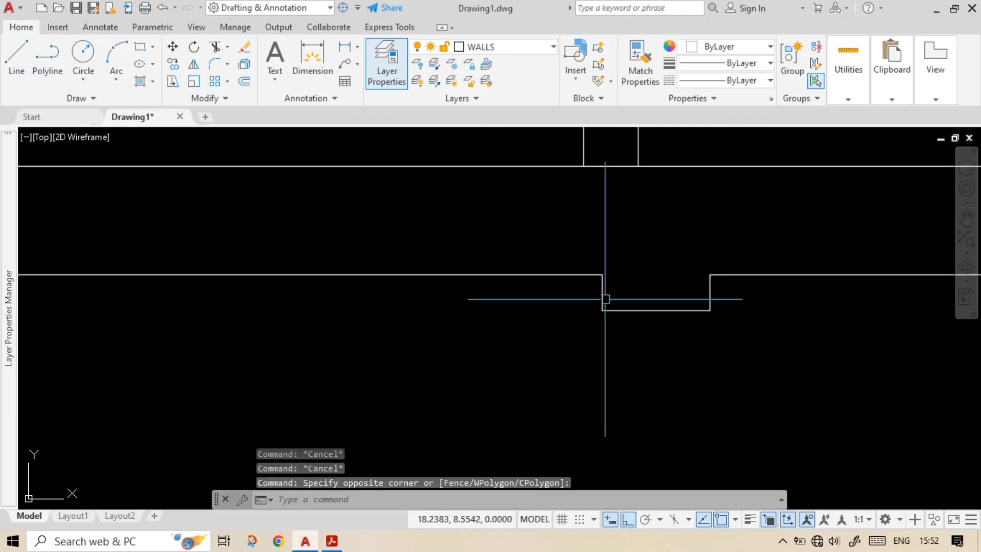
key(Escape)
text(ex)
key(Return)
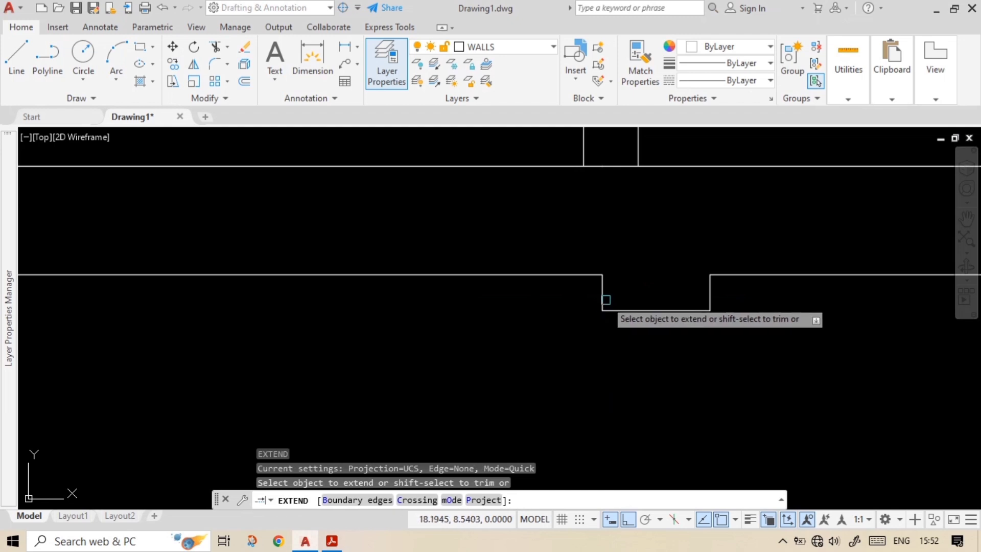
click(601, 292)
key(Escape)
scroll(604, 285, down, 5)
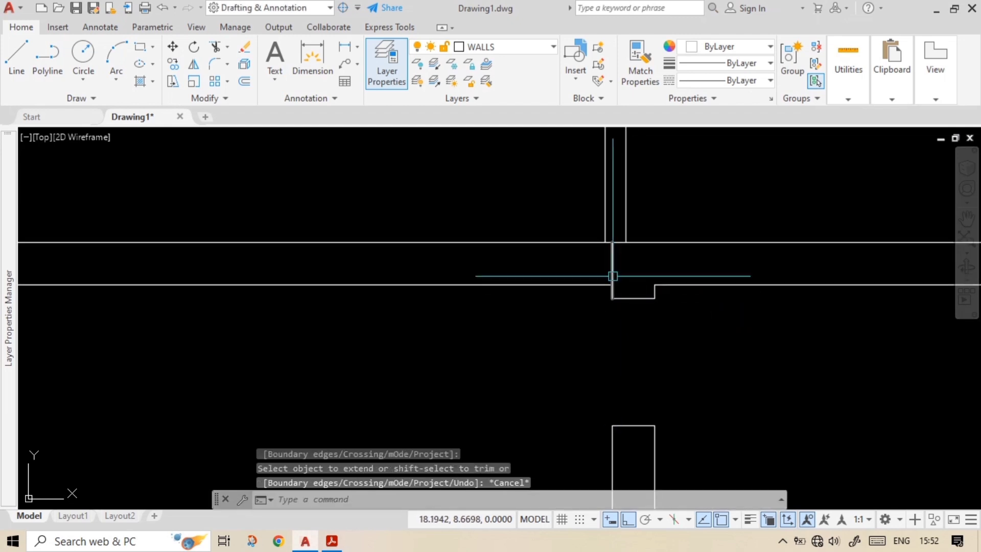
scroll(683, 300, up, 2)
scroll(684, 301, down, 2)
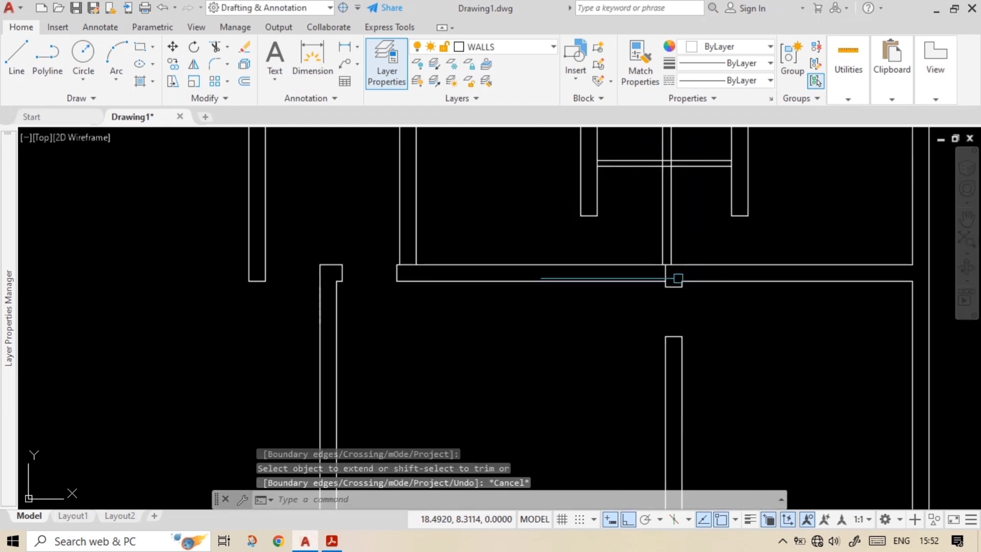
middle_drag(678, 281, 615, 296)
Switch to PRACTICE.pdf, remove the leftover marking line, and examine the passage opening between bedroom and kitchen, marking its width with a line.
key(alt+Tab)
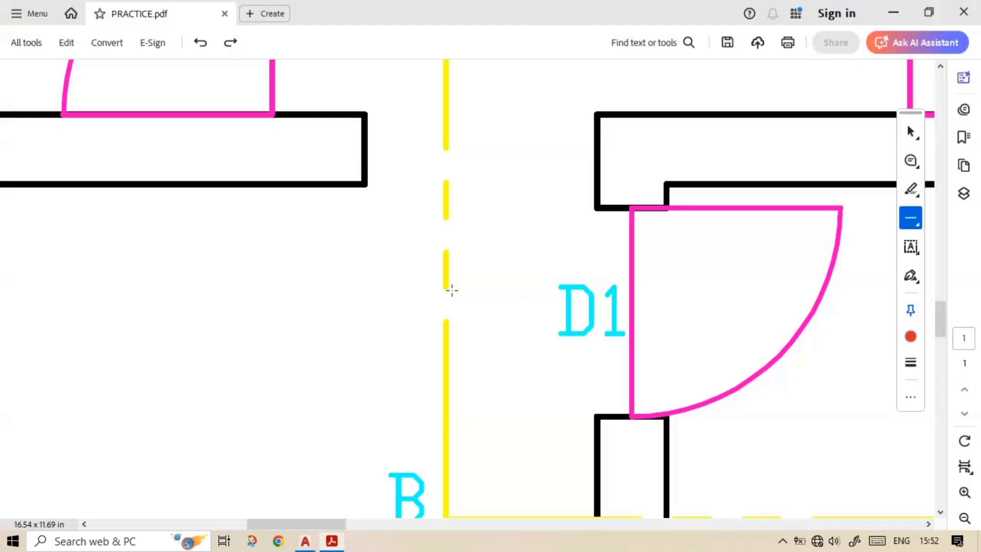
ctrl+scroll(631, 315, down, 2)
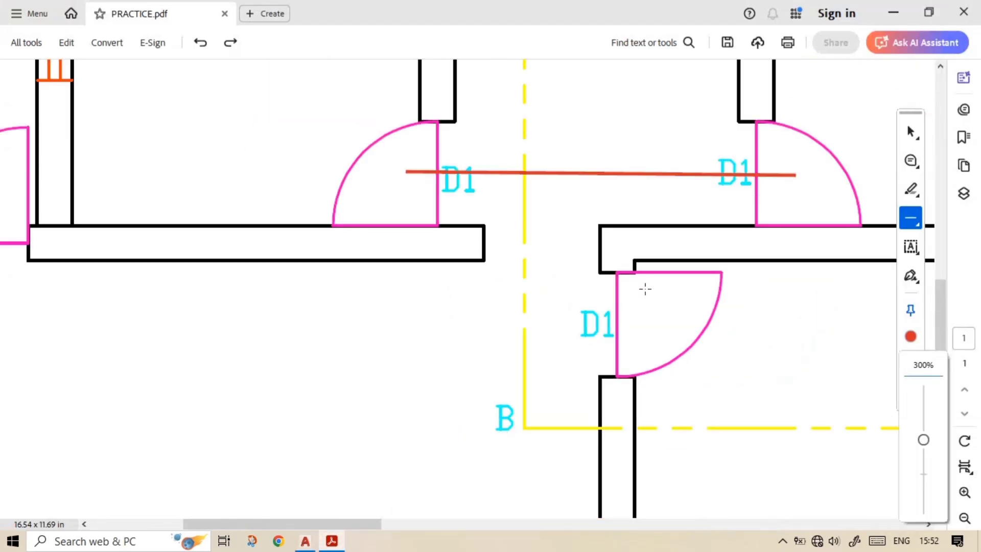
key(ctrl+z)
ctrl+scroll(657, 299, down, 1)
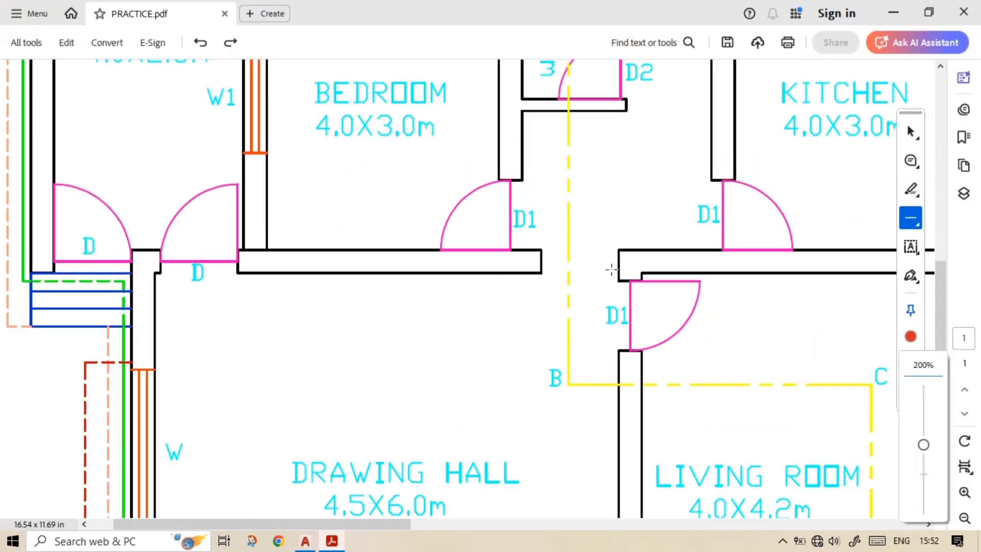
ctrl+scroll(550, 247, up, 2)
drag(534, 274, 685, 276)
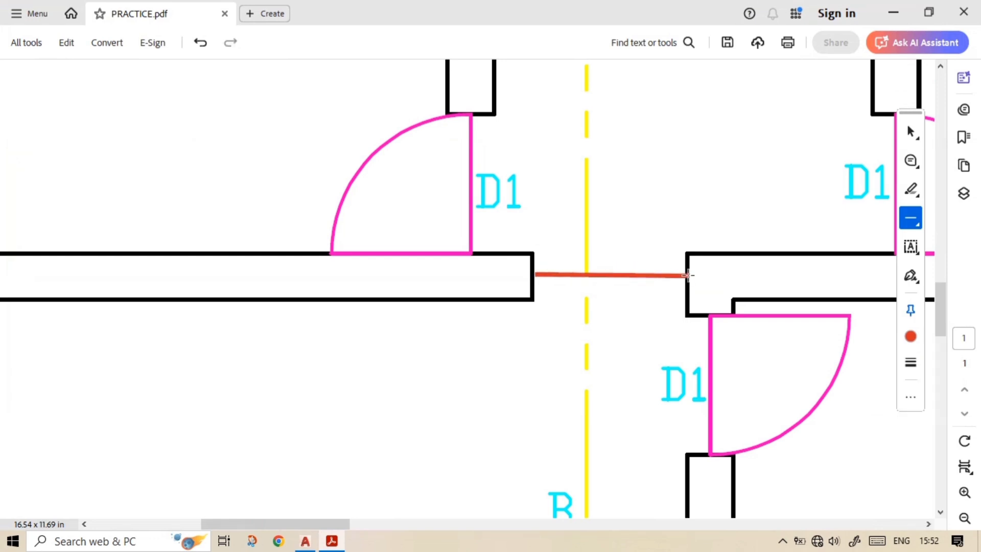
Examine the passage opening between bedroom and kitchen, mark the bedroom door D1 opening with a vertical line, and return to AutoCAD.
ctrl+scroll(697, 275, down, 2)
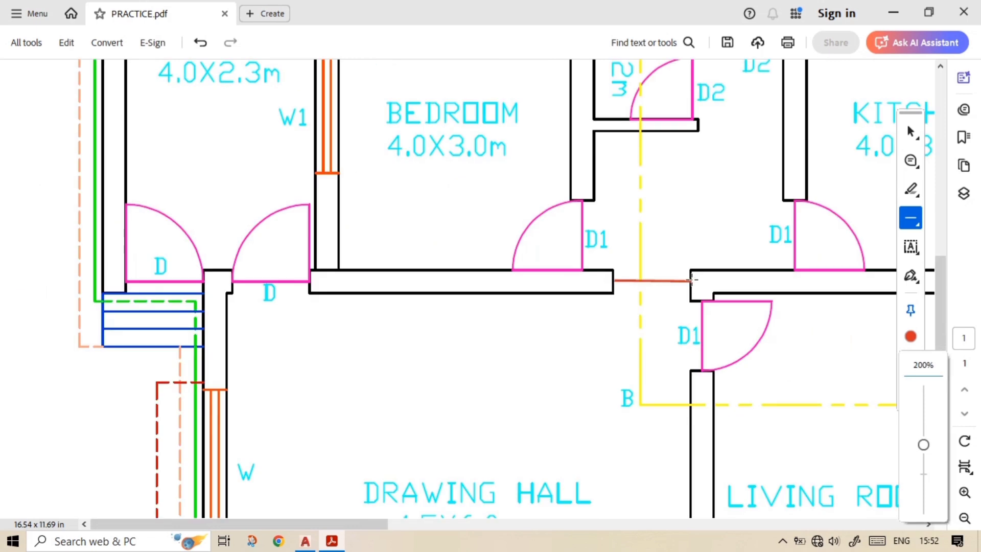
ctrl+scroll(636, 279, up, 1)
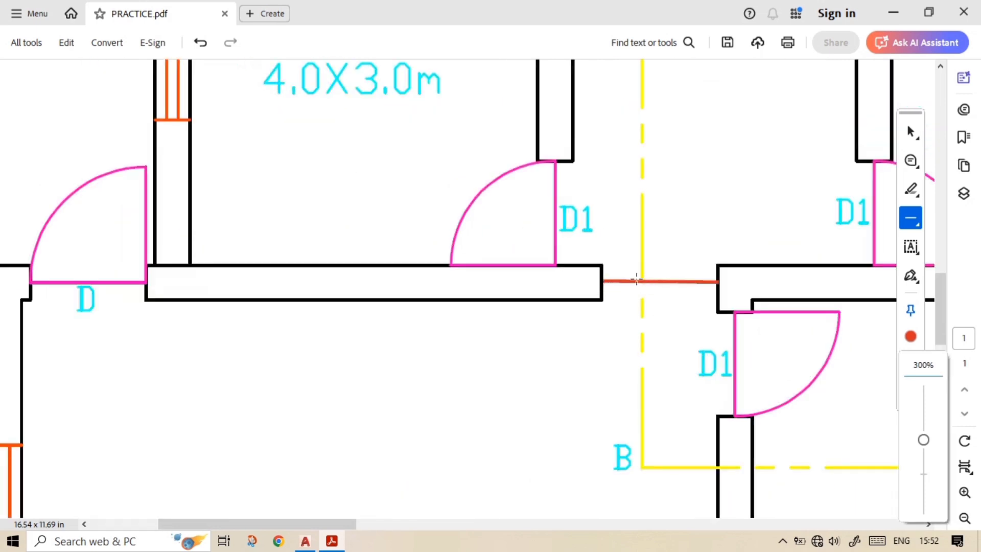
ctrl+scroll(596, 248, up, 2)
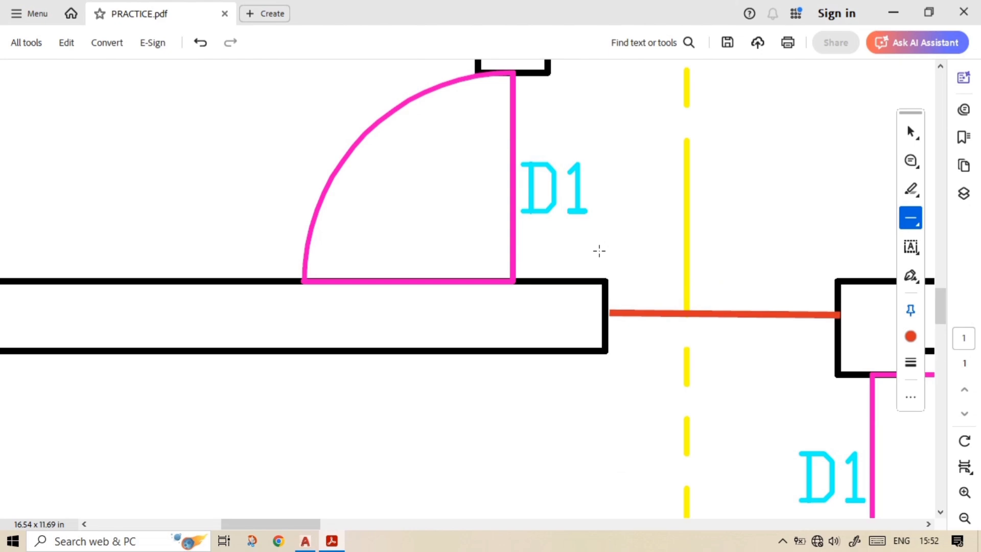
ctrl+scroll(654, 289, down, 1)
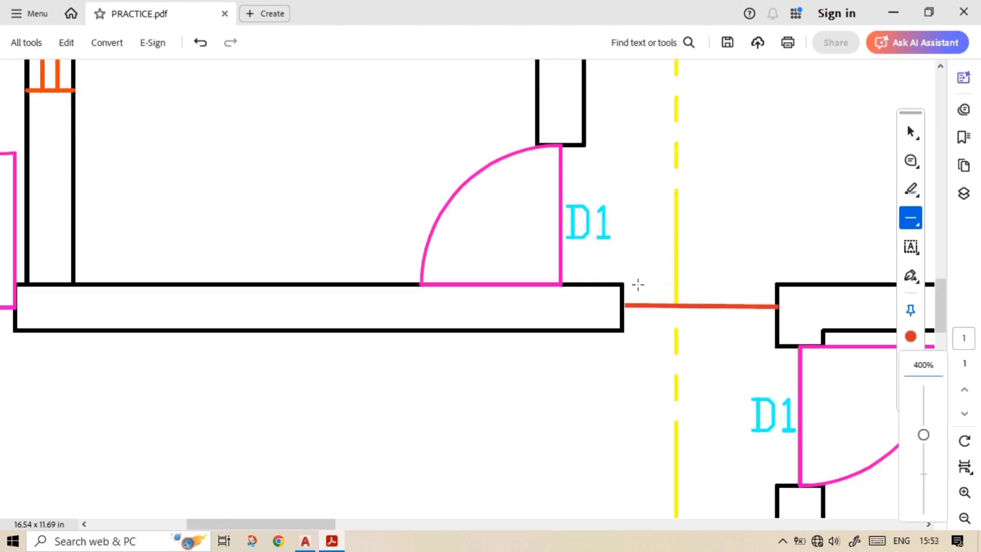
ctrl+scroll(654, 290, down, 1)
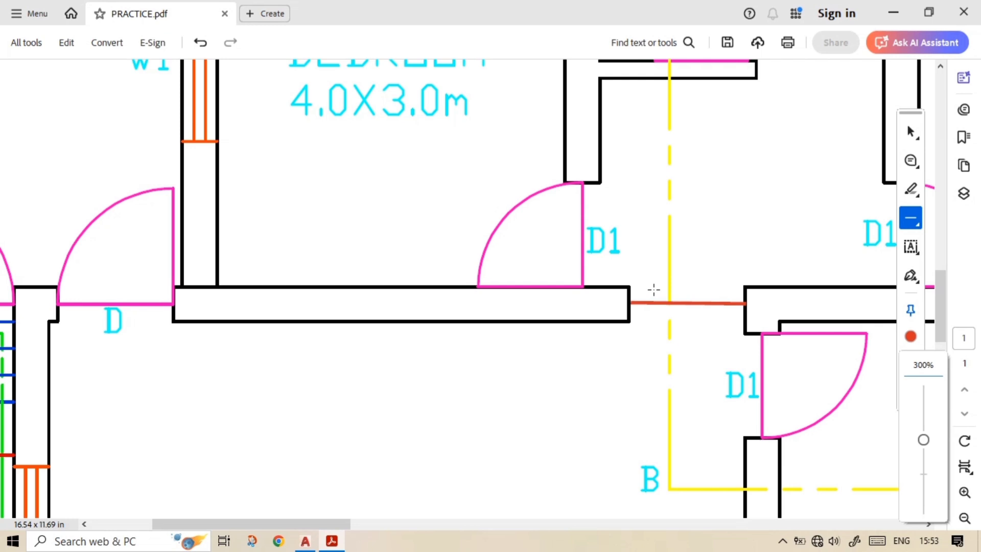
ctrl+scroll(662, 283, up, 2)
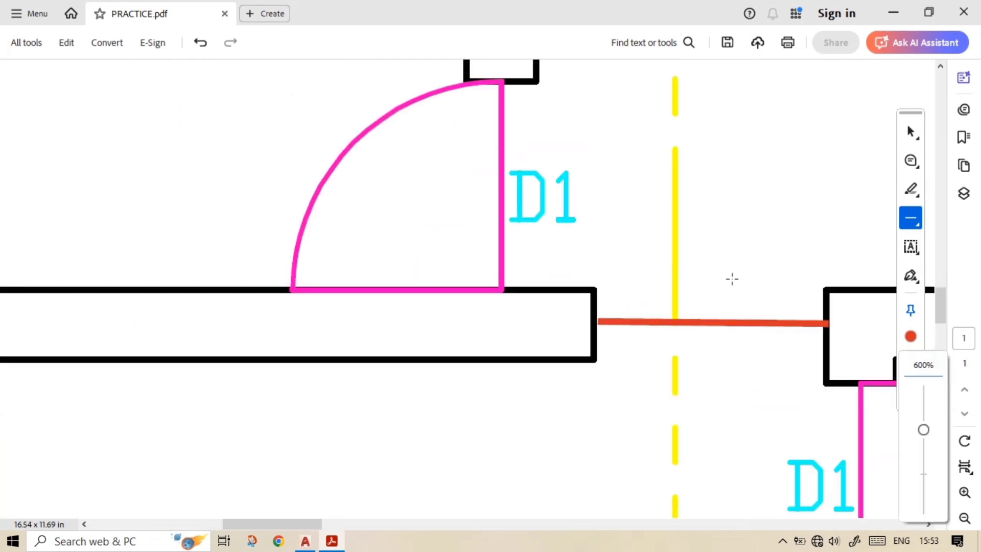
drag(531, 84, 533, 292)
key(alt+Tab)
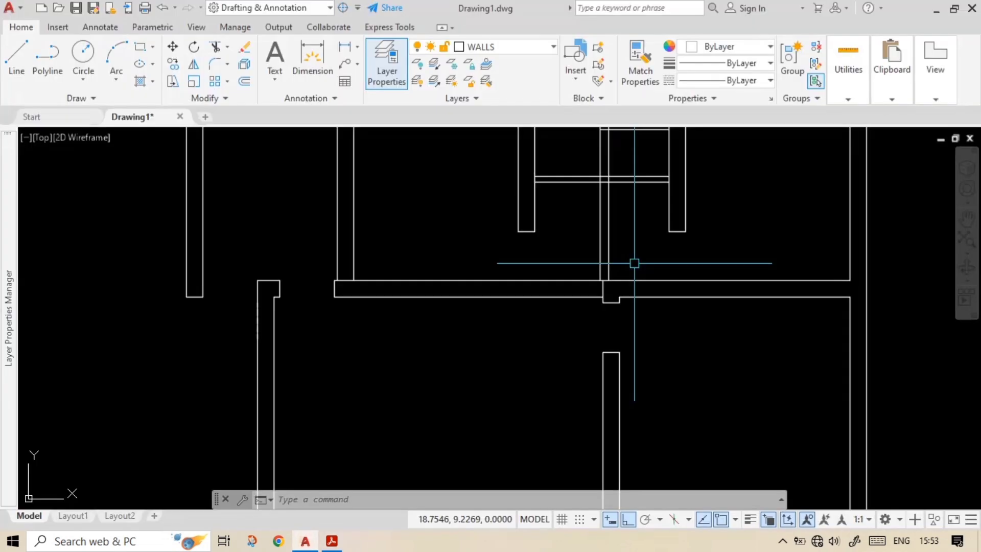
scroll(559, 273, up, 2)
click(625, 258)
click(590, 340)
key(Escape)
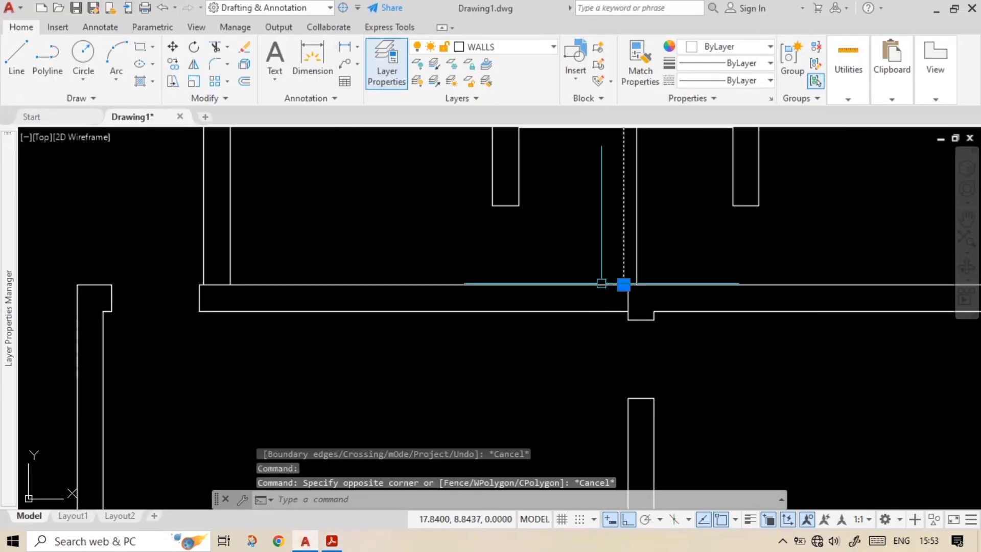
key(Escape)
Offset the left line of the wall stub above the living room door leftward by 0.9 for the passage width.
scroll(636, 283, up, 2)
click(635, 309)
click(611, 304)
text(o)
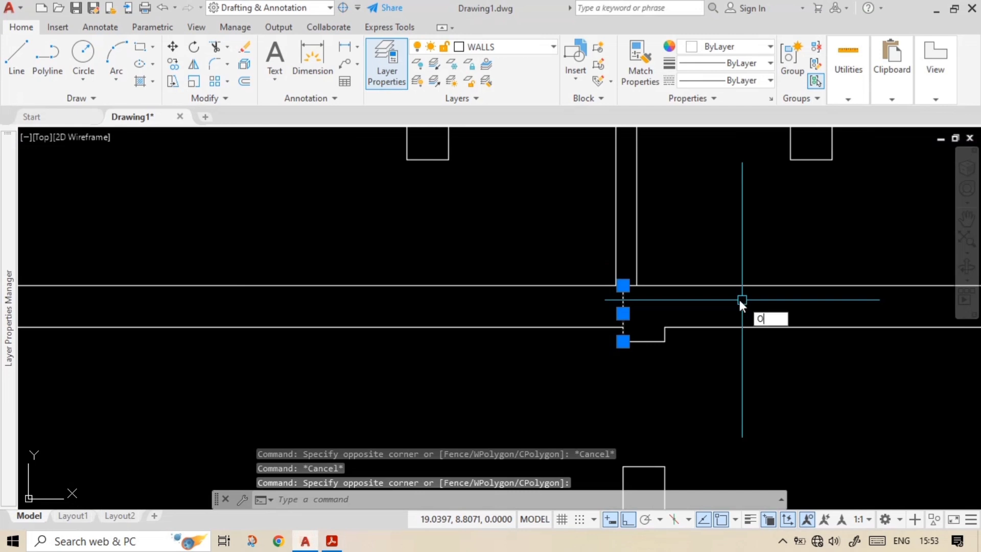
key(Return)
text(.9)
key(Return)
click(624, 307)
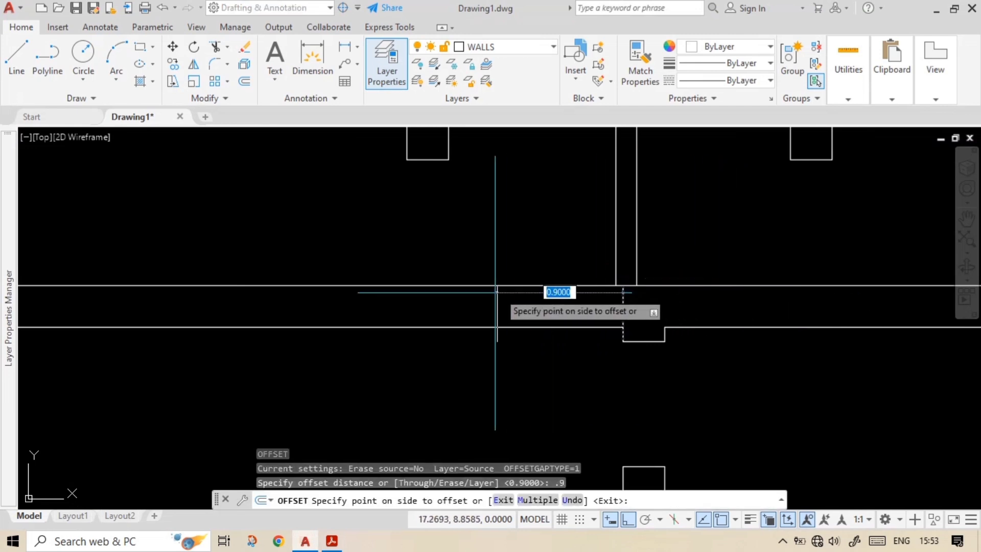
click(498, 307)
key(Escape)
Trim the horizontal wall lines across the passage opening and cut the offset line's tail projecting below the wall.
text(TR)
key(Return)
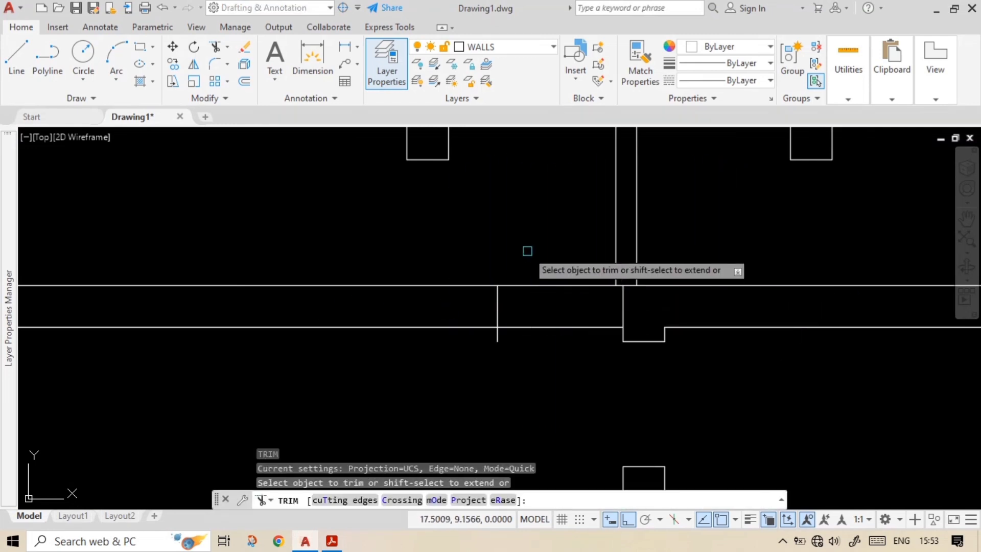
click(527, 248)
click(540, 334)
click(491, 339)
key(Return)
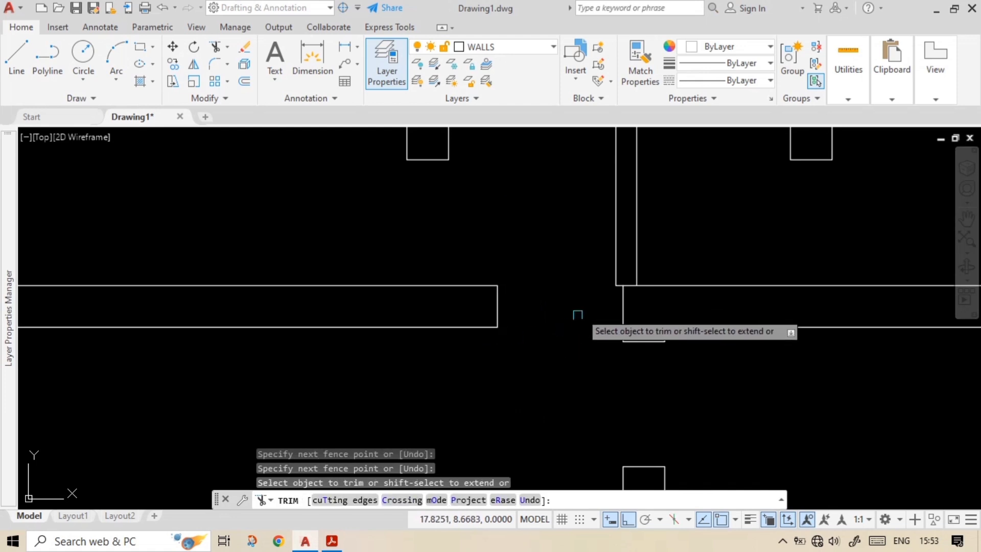
Trim away the two vertical partition lines between the bath's lower wall and the passage opening.
scroll(577, 307, down, 3)
click(623, 205)
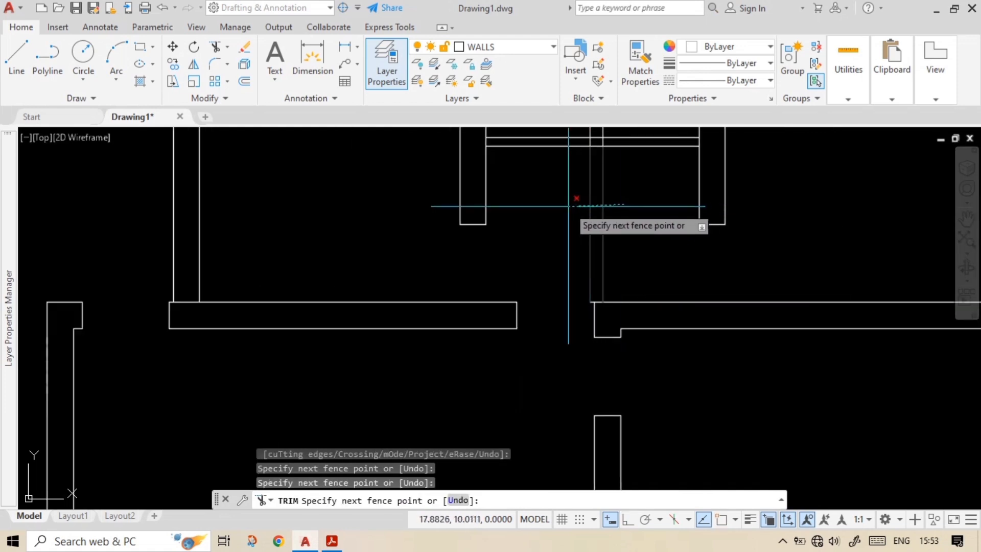
click(569, 206)
key(Escape)
Trim the short leftover of the horizontal wall line projecting into the passage beside the kitchen-side wall end.
scroll(579, 306, up, 3)
text(tr)
key(Return)
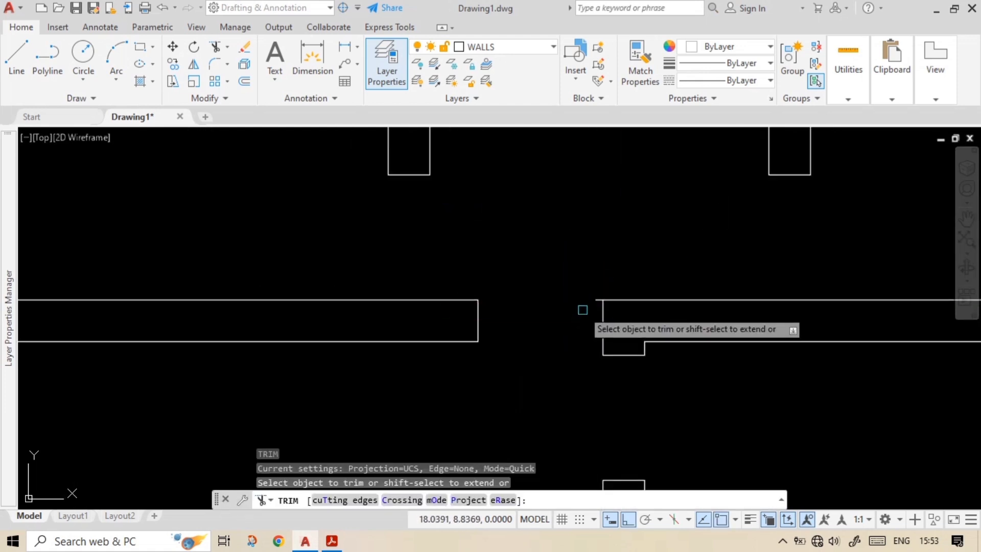
scroll(586, 310, up, 2)
click(602, 294)
key(Escape)
scroll(515, 341, down, 6)
middle_drag(564, 263, 591, 322)
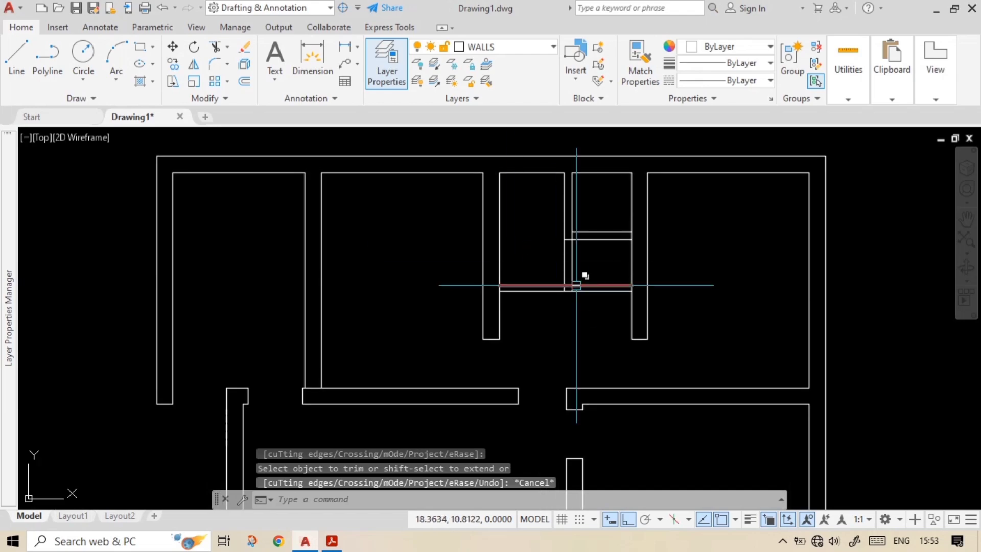
Check the WC door D2 in PRACTICE.pdf, then offset the WC's right wall line leftward by 0.8 in AutoCAD.
key(alt+Tab)
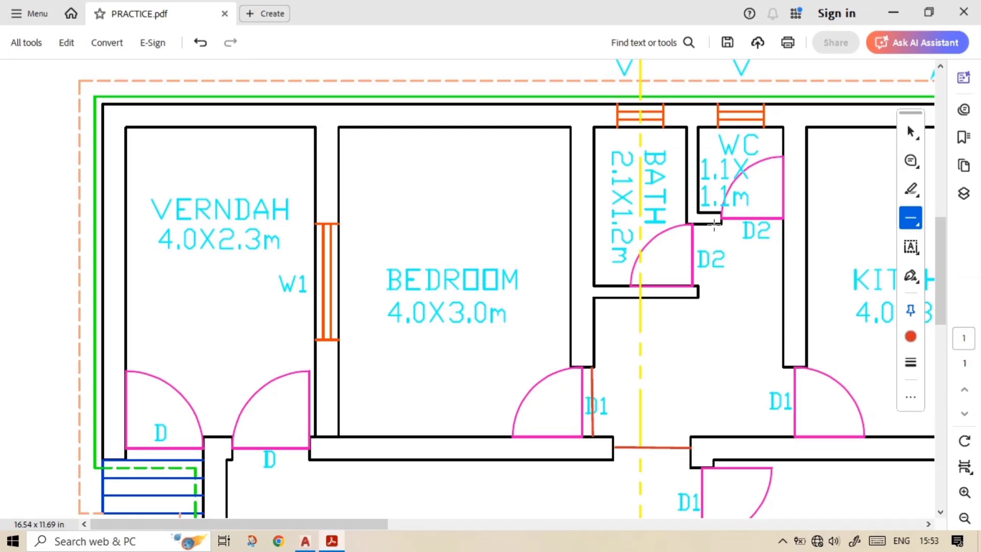
key(alt+Tab)
scroll(598, 215, up, 3)
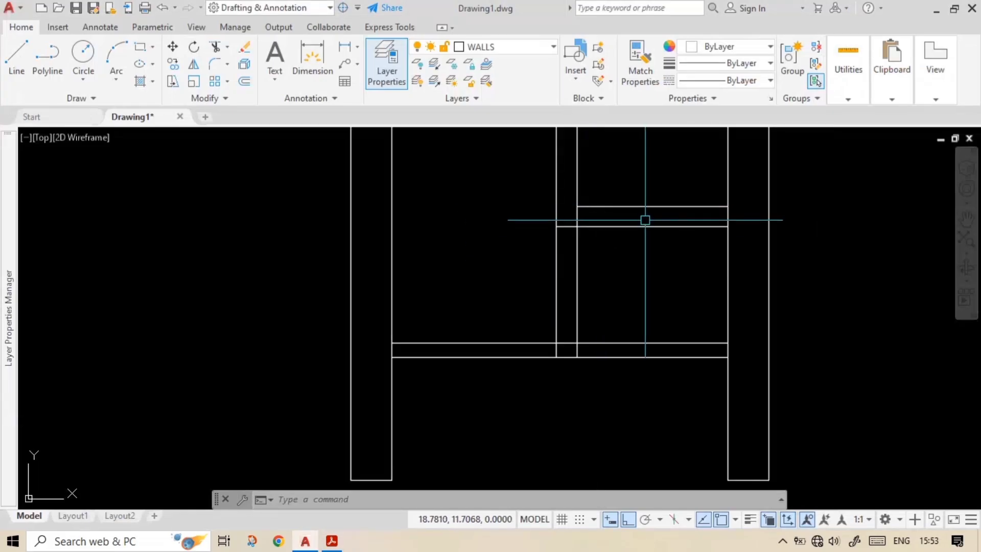
scroll(633, 327, down, 3)
text(o)
key(Return)
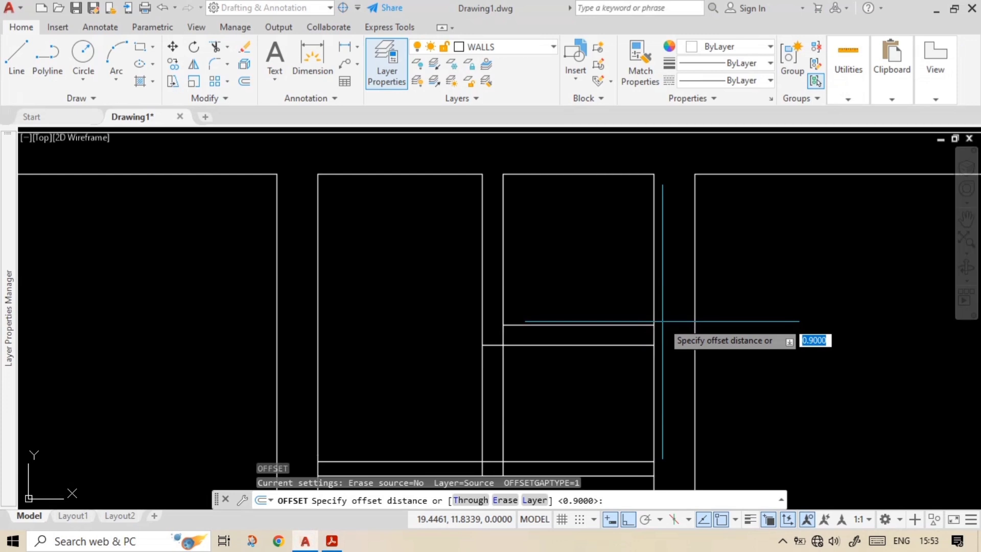
text(.9)
key(BackSpace)
text(8)
key(Return)
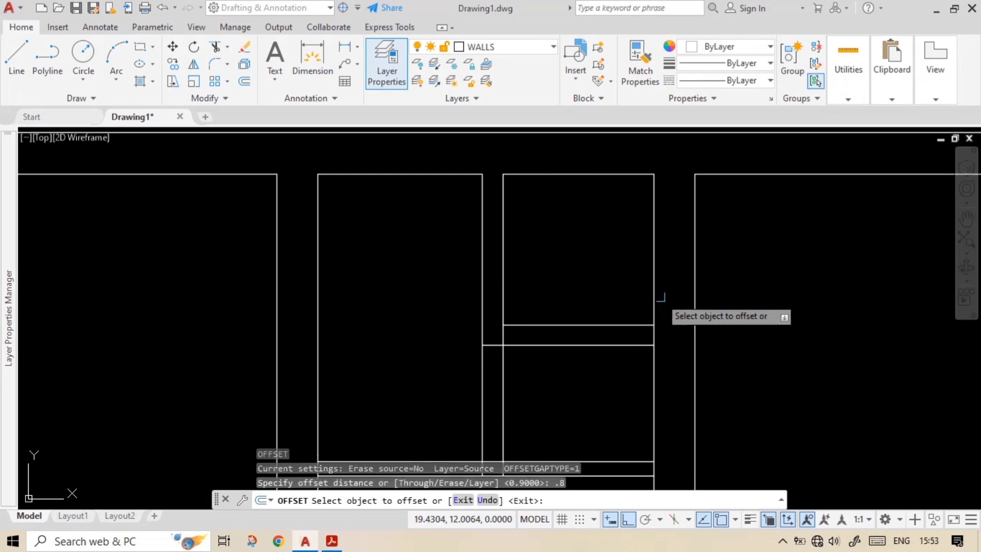
click(654, 289)
click(622, 292)
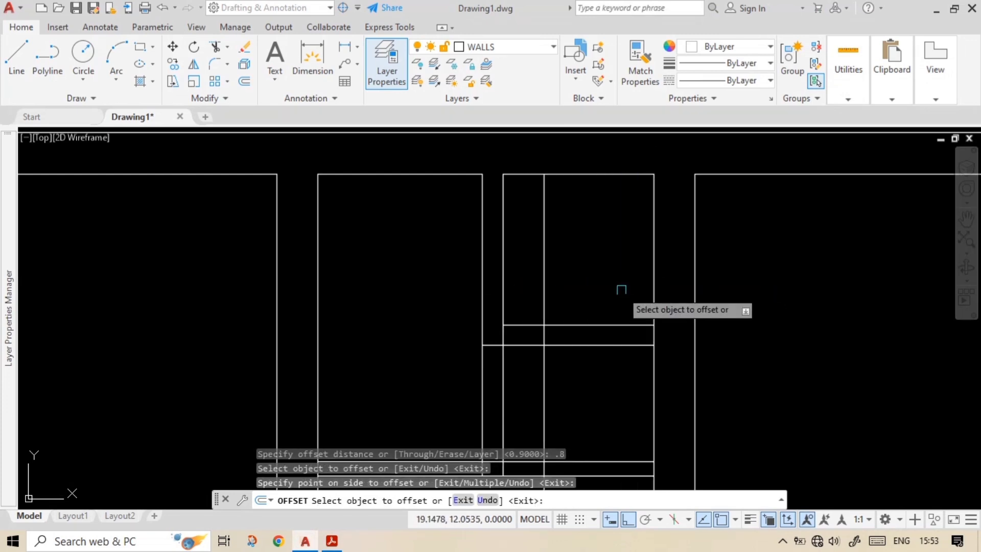
Trim the WC's lower wall lines across the door opening and remove the offset line's remainders above and below the wall stub.
scroll(615, 275, down, 2)
middle_drag(615, 275, 653, 238)
scroll(618, 243, up, 2)
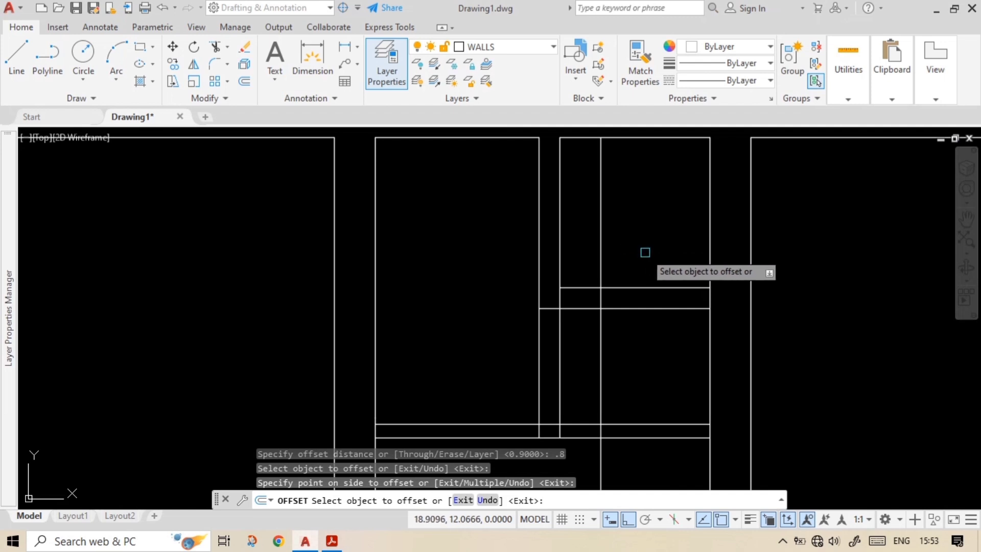
text(TR)
key(Escape)
text(TR)
key(space)
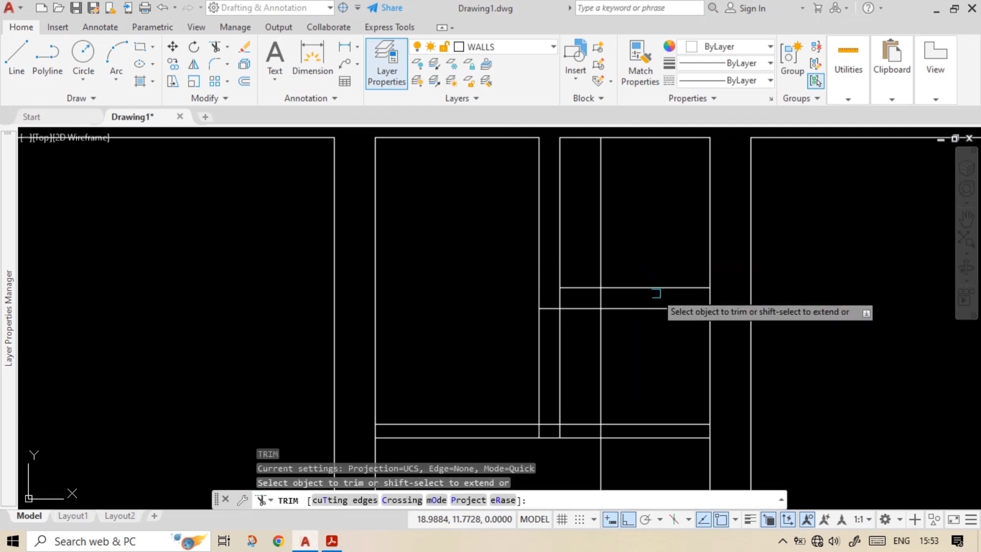
drag(656, 276, 605, 337)
click(604, 336)
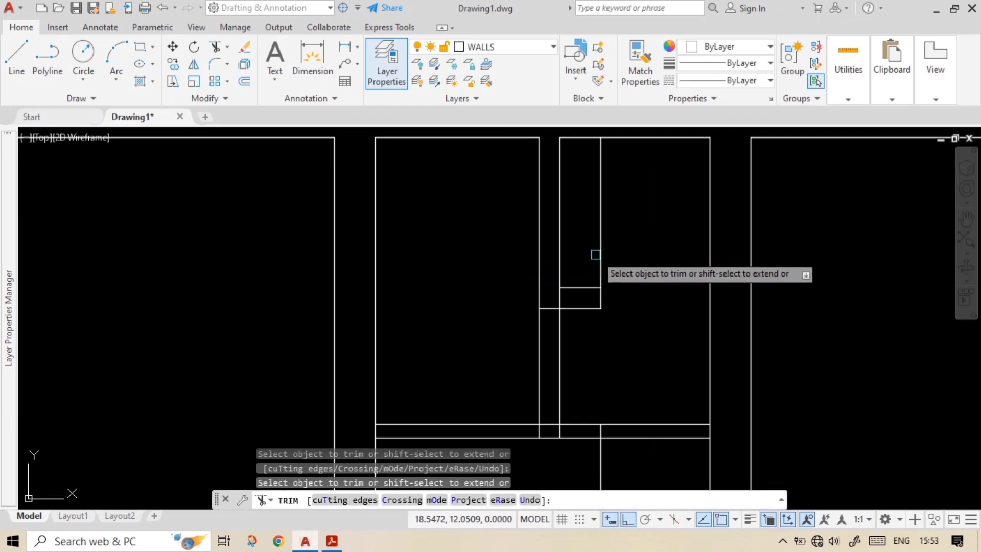
click(602, 251)
middle_drag(657, 291, 676, 257)
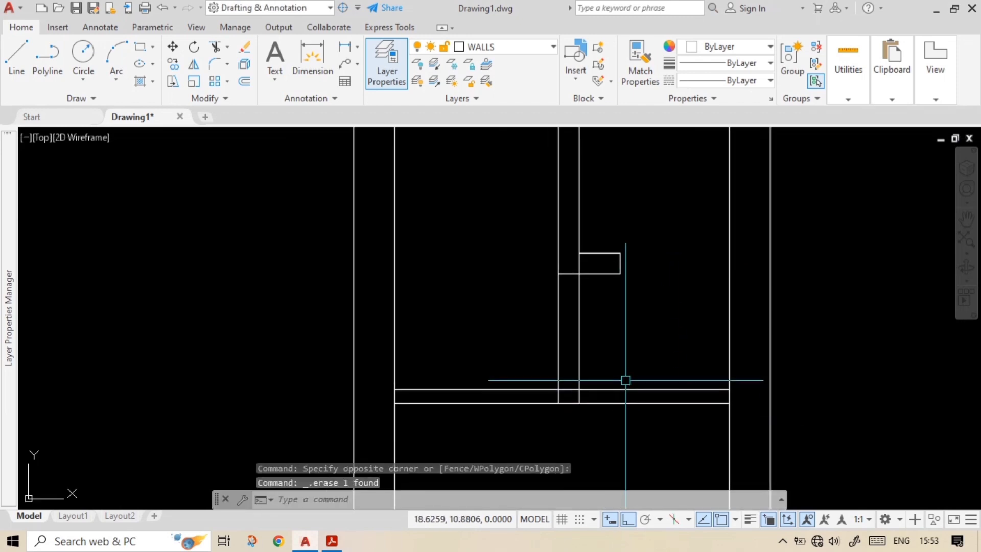
Trim both lines of the bath's lower wall to the right of the bath–WC partition.
text(TR)
key(space)
click(634, 382)
click(634, 406)
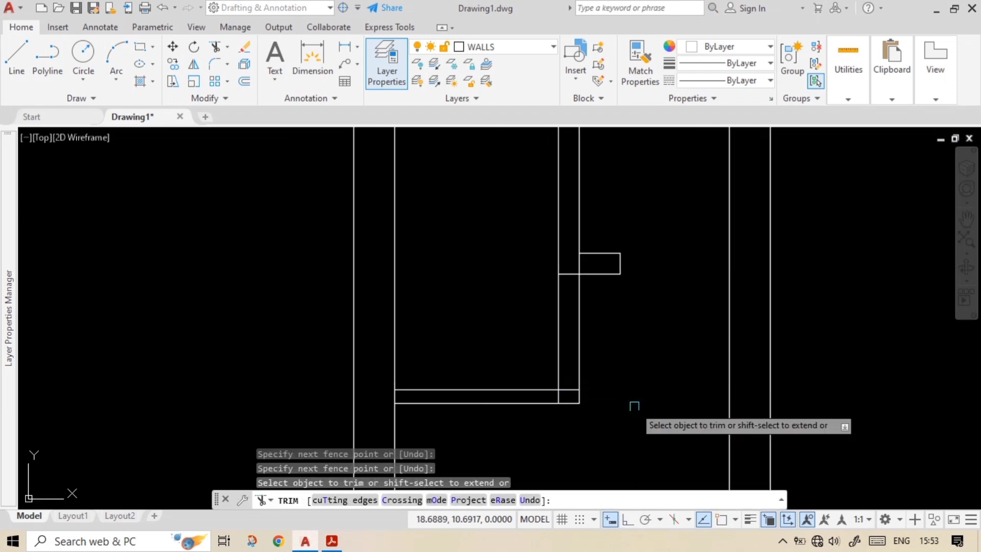
middle_drag(611, 386, 647, 387)
click(646, 363)
key(Escape)
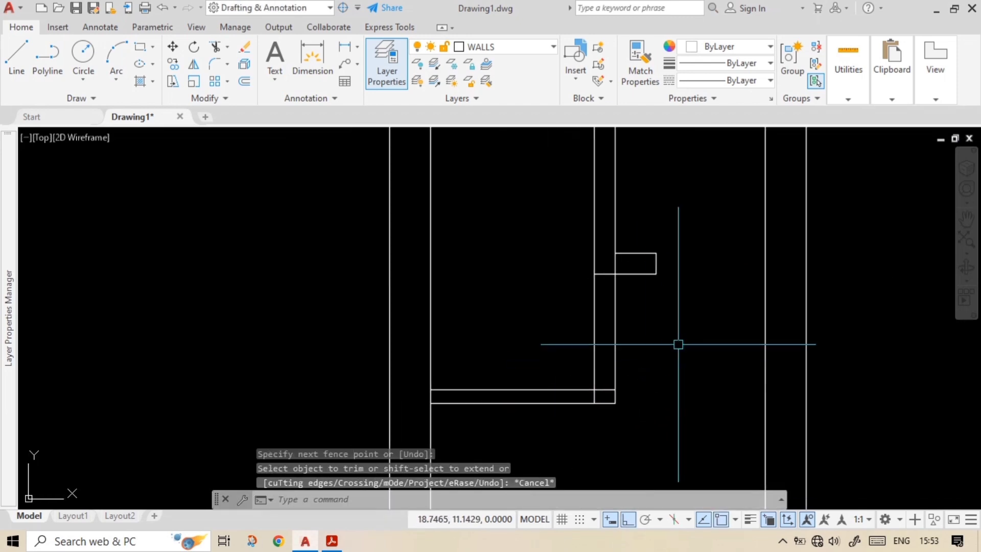
Check the bath door D2 in PRACTICE.pdf, then offset the WC wall stub's lower line downward by 0.8 in AutoCAD.
key(alt+Tab)
key(alt+Tab)
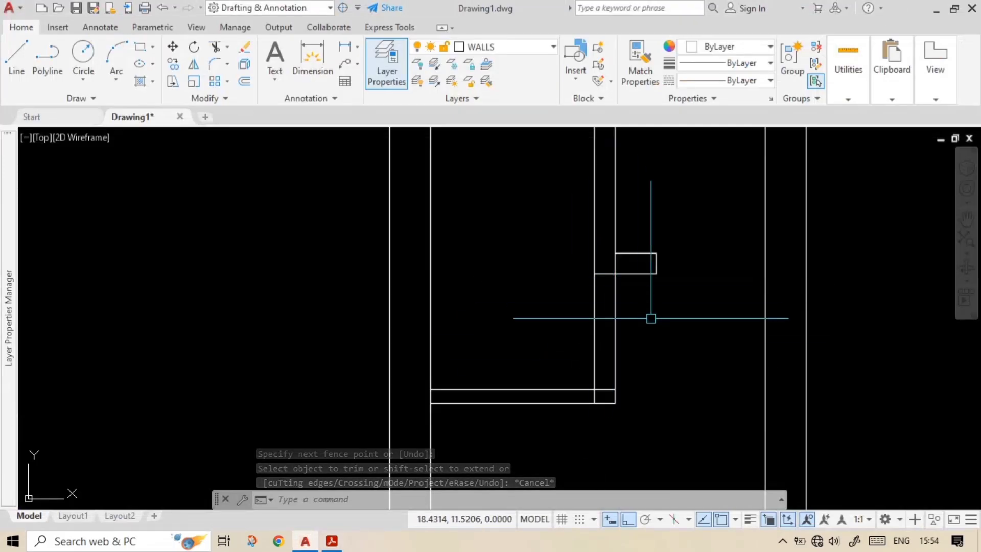
key(alt+Tab)
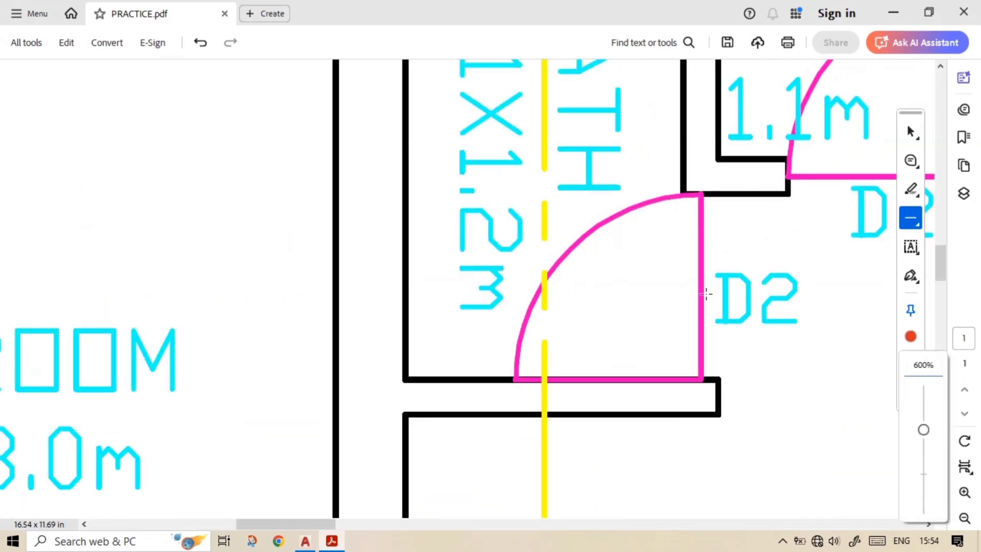
key(alt+Tab)
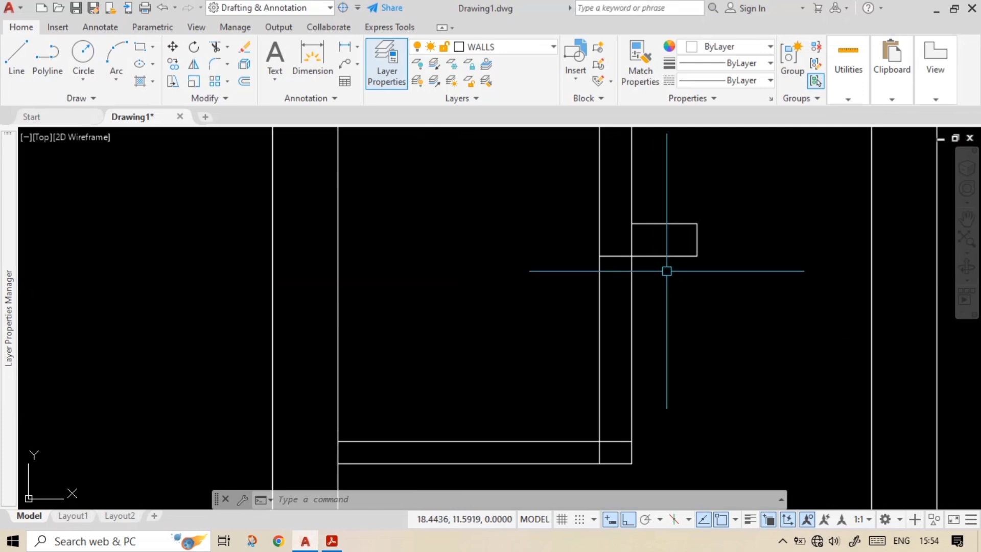
text(o)
key(Return)
text(0.)
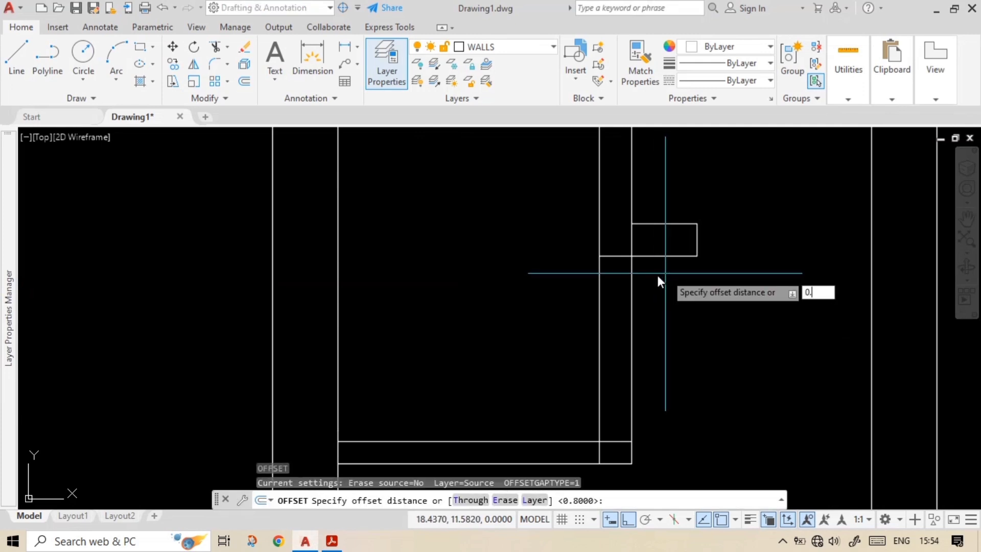
text(8)
key(Return)
click(667, 256)
click(672, 367)
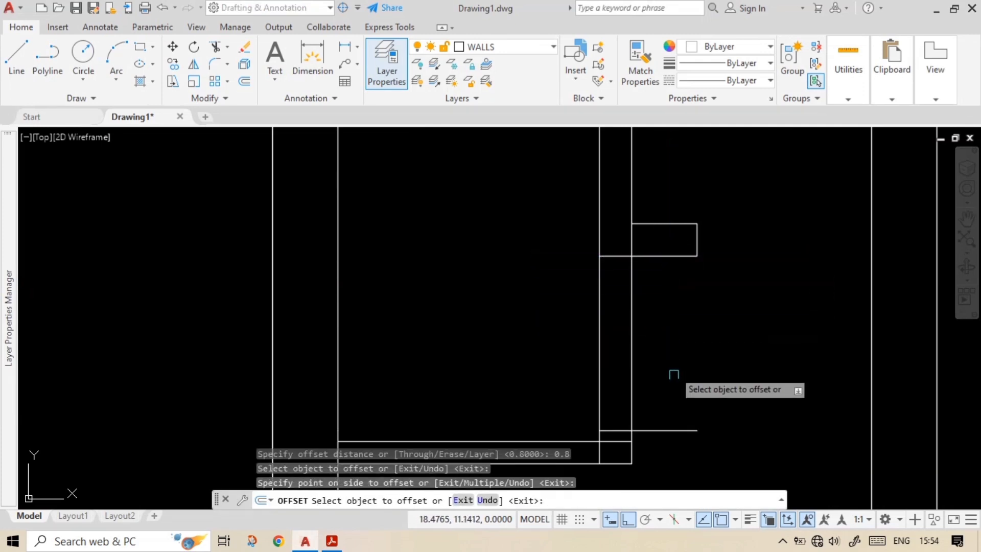
Trim both partition lines between the WC wall stub and the new offset line for the bath door opening.
middle_drag(639, 379, 659, 372)
key(Escape)
text(tr)
key(Return)
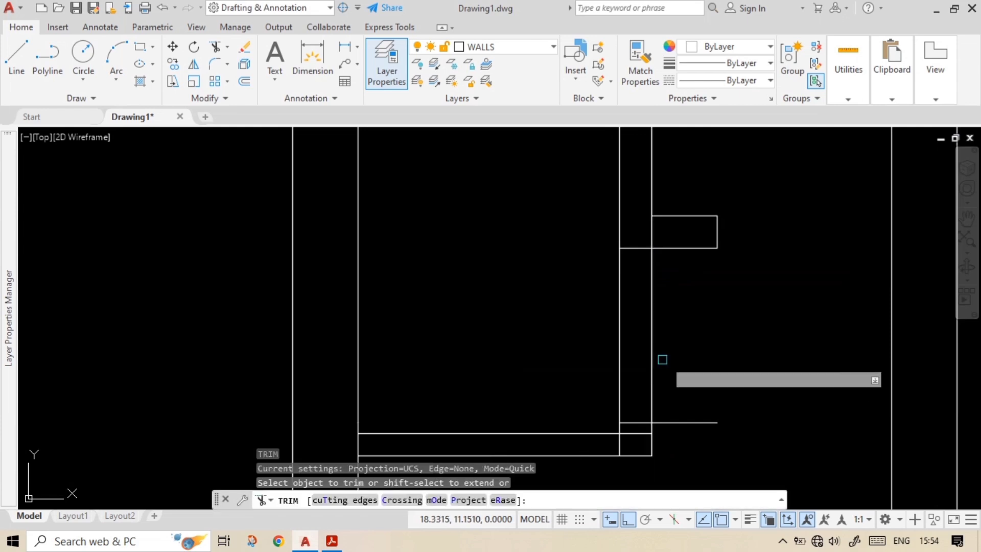
drag(663, 359, 610, 348)
key(Escape)
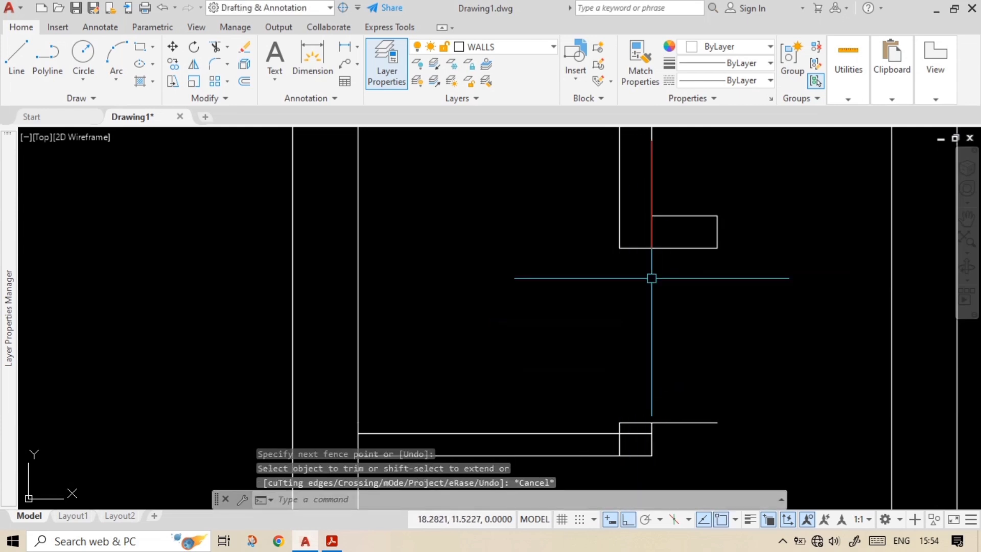
Trim the partition's right line where it crosses the WC wall stub to join the two walls.
text(tr)
key(Return)
click(653, 226)
key(Escape)
middle_drag(669, 452, 660, 381)
scroll(649, 399, up, 2)
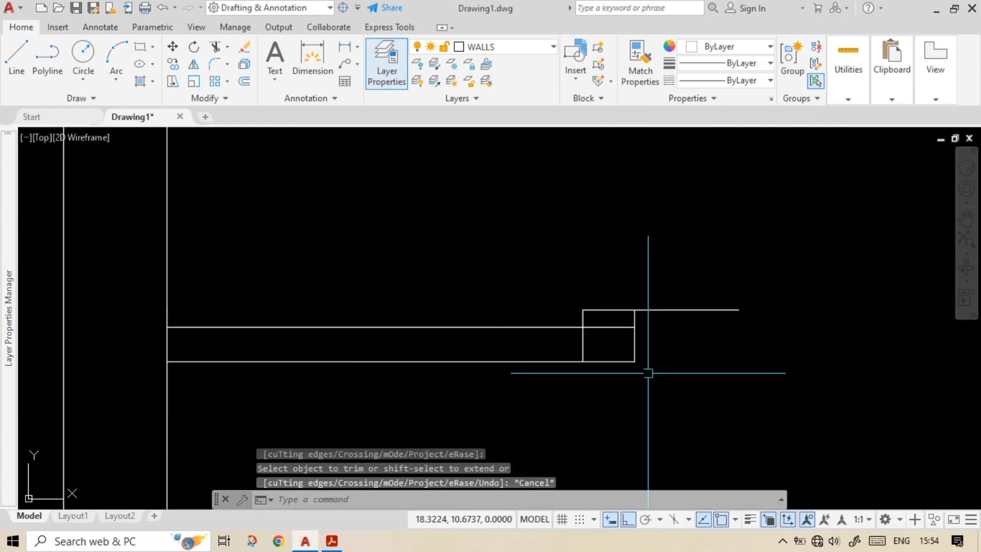
scroll(639, 325, up, 2)
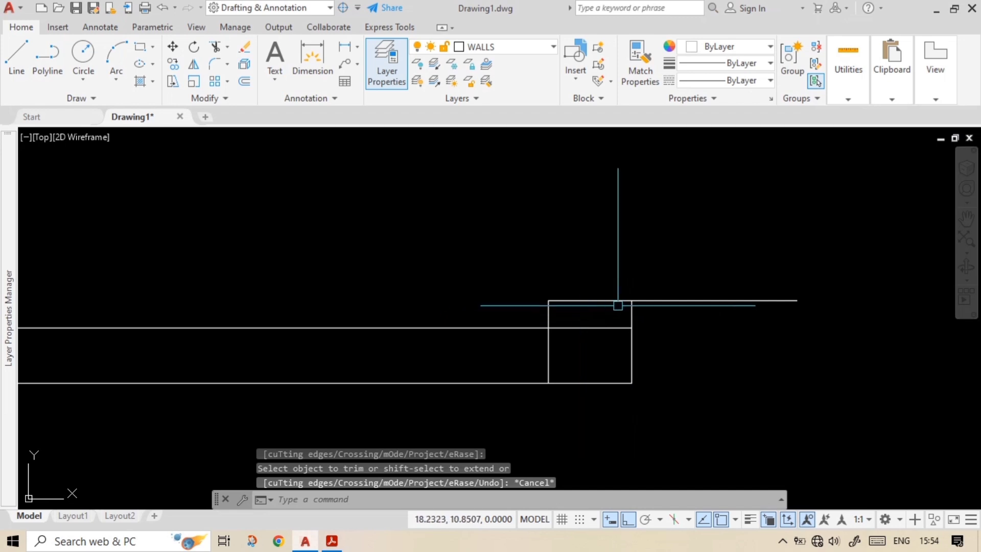
click(704, 315)
click(681, 280)
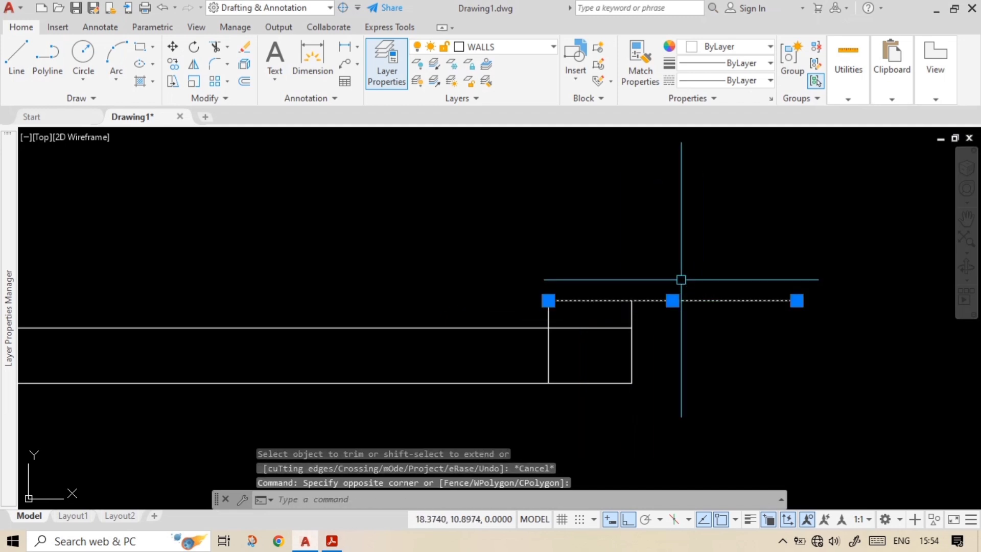
scroll(687, 301, down, 3)
middle_drag(649, 309, 667, 312)
key(Escape)
Place a vertical linear dimension in the bath from the top wall to the upper line of its lower wall.
middle_drag(636, 281, 628, 404)
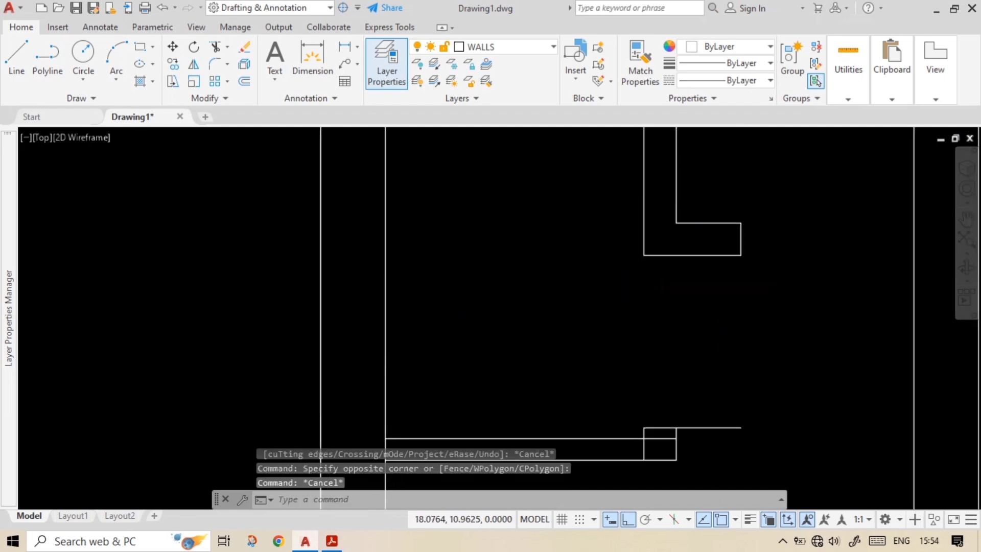
scroll(635, 289, down, 4)
scroll(465, 200, up, 2)
text(D)
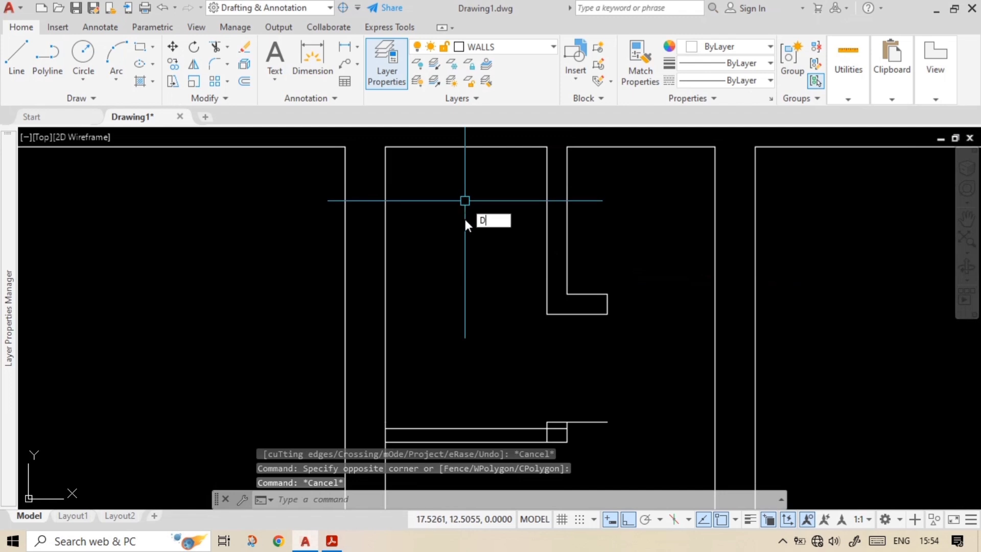
text(IMLI)
key(Return)
click(484, 147)
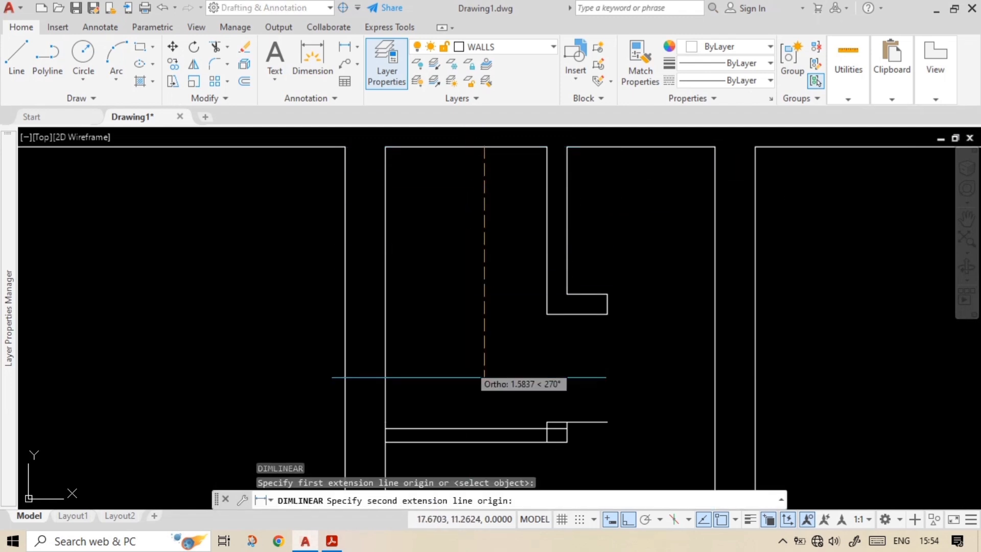
click(478, 428)
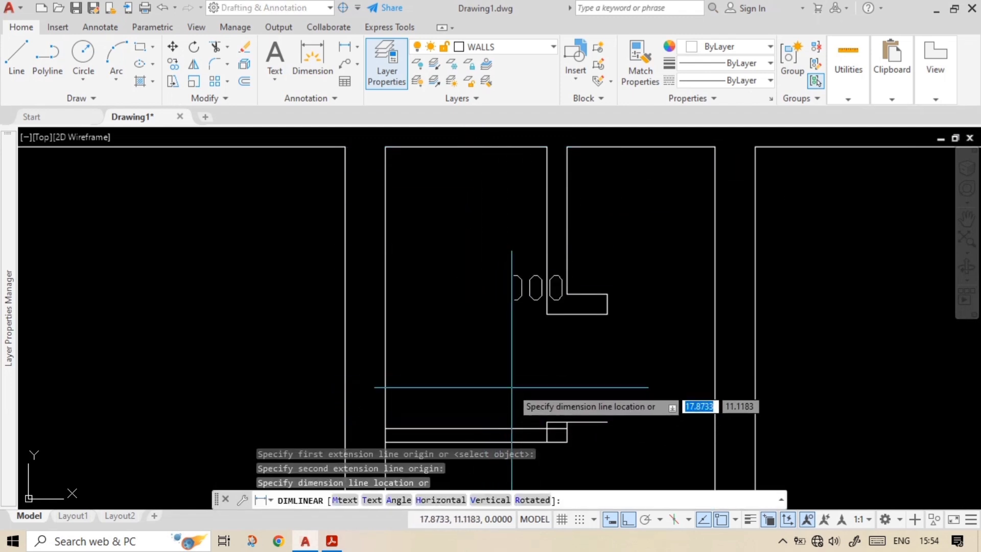
click(498, 367)
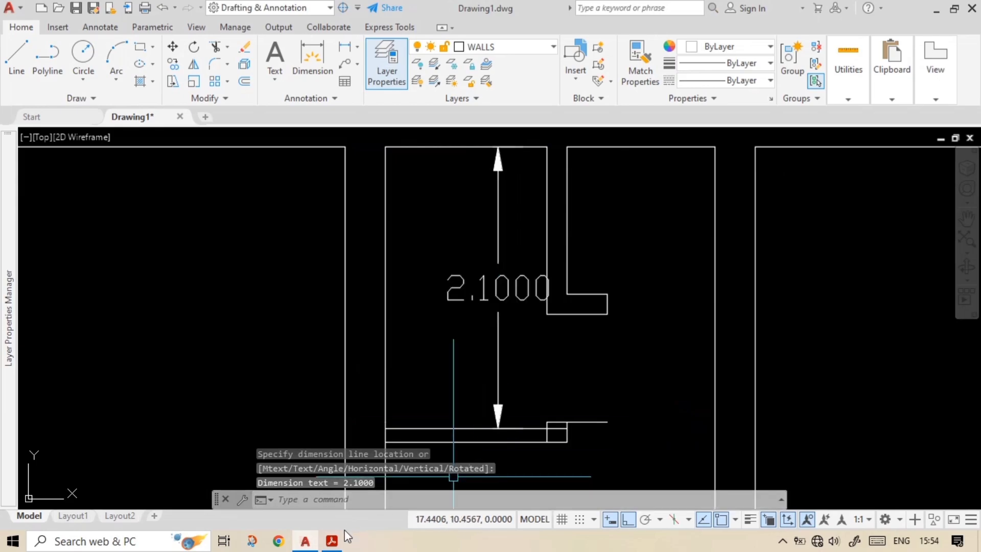
Check the bath's size label in PRACTICE.pdf and mark its 2.1 m length with a red line, then return to AutoCAD.
click(335, 540)
ctrl+scroll(600, 320, down, 4)
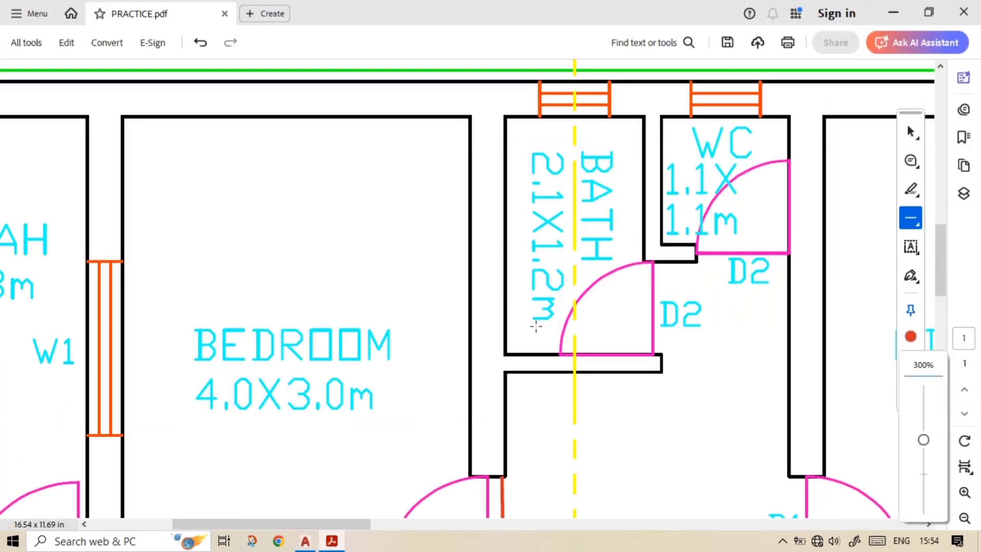
ctrl+scroll(561, 219, up, 1)
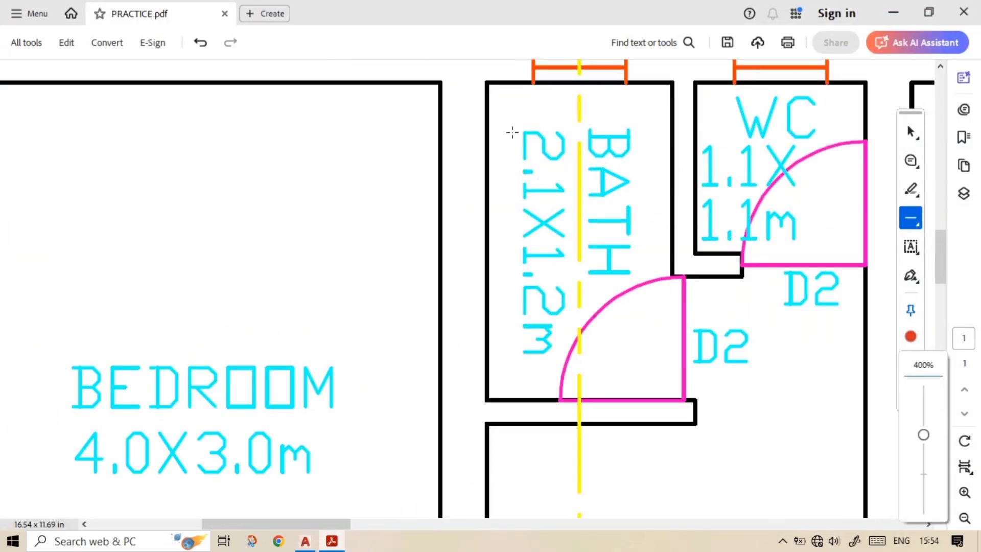
key(alt+Tab)
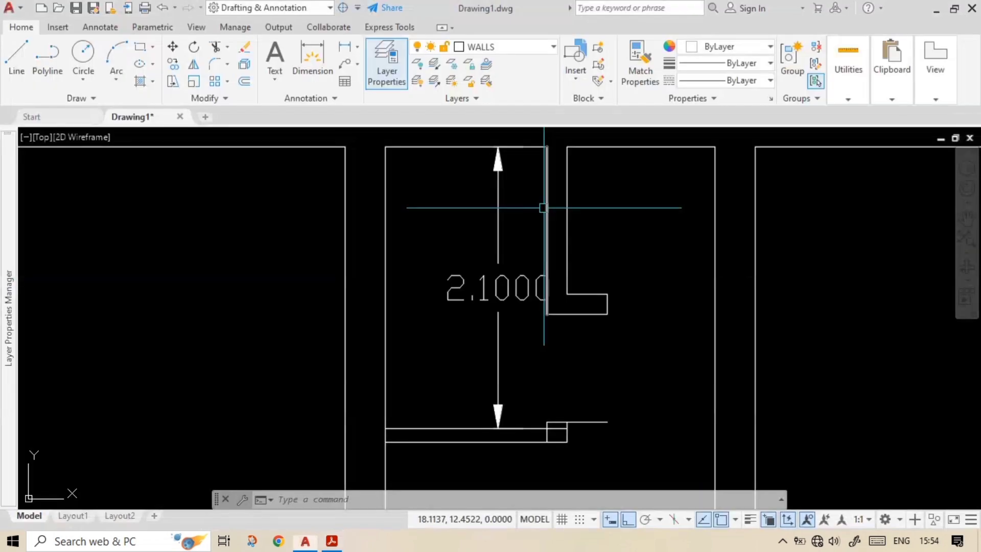
Delete the vertical linear dimension inside the bath.
click(523, 331)
click(484, 327)
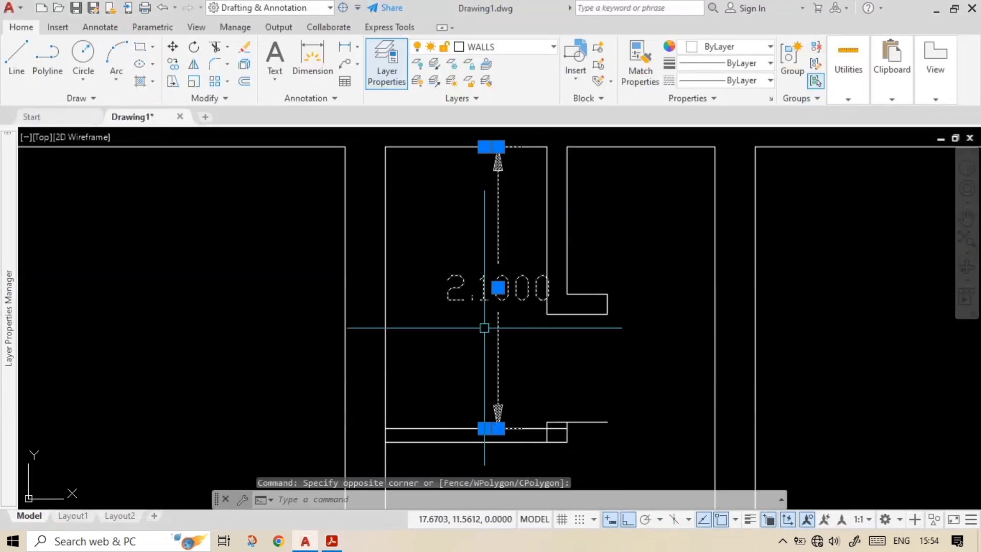
key(Delete)
Check in PRACTICE.pdf where bath door D2 meets the lower wall, mark that edge with a red line, and return to AutoCAD.
scroll(573, 368, up, 2)
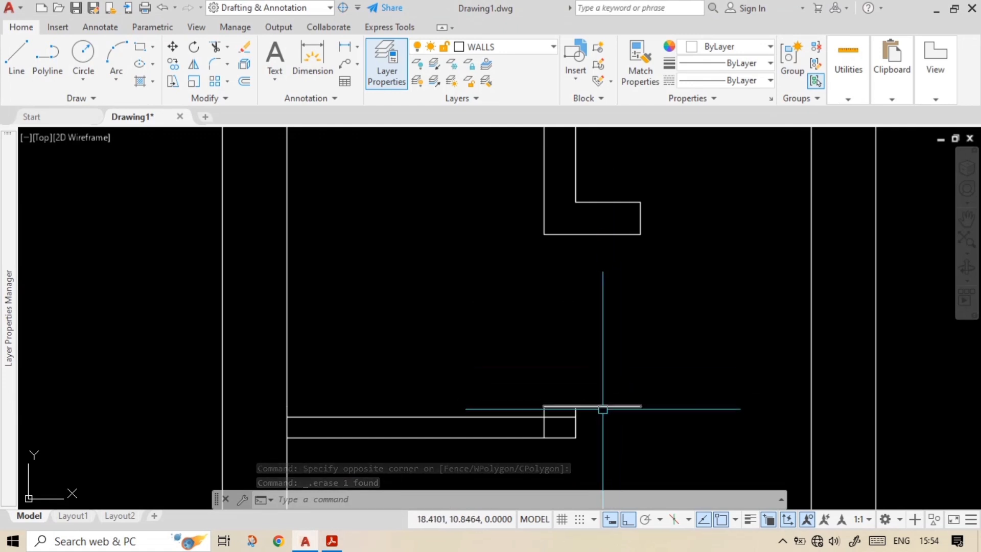
scroll(603, 409, up, 1)
scroll(602, 408, down, 1)
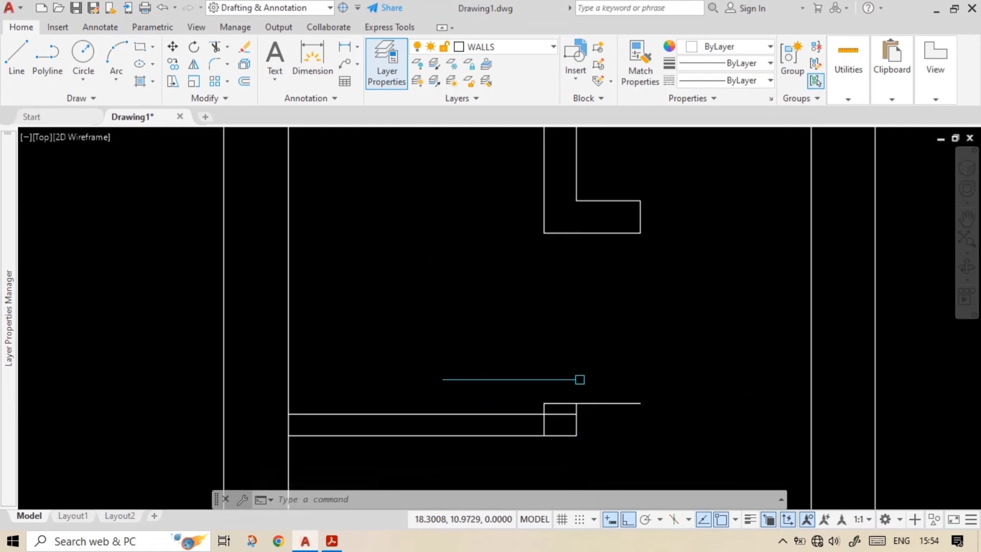
scroll(580, 380, up, 2)
middle_drag(533, 408, 556, 388)
middle_drag(621, 368, 624, 364)
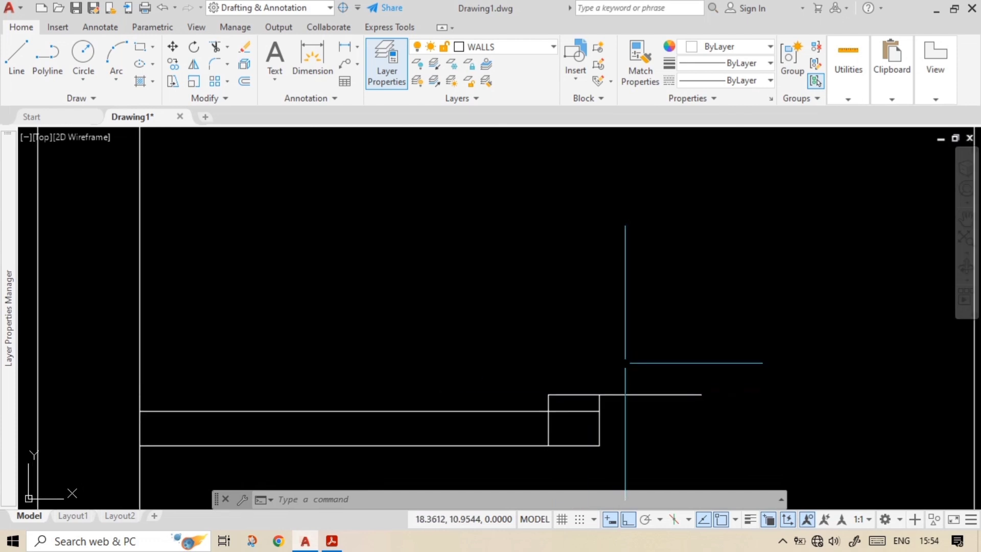
scroll(587, 401, up, 1)
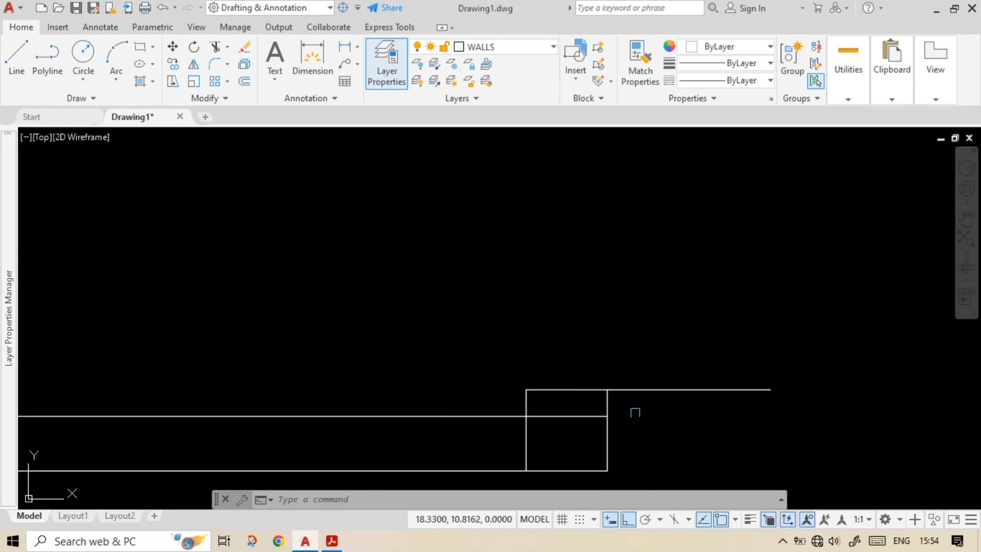
click(332, 540)
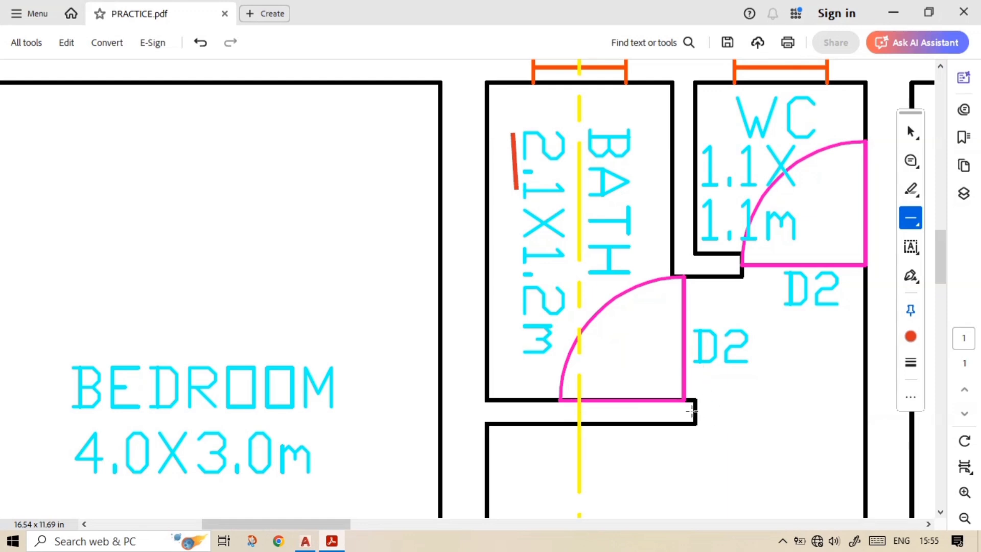
drag(686, 399, 779, 394)
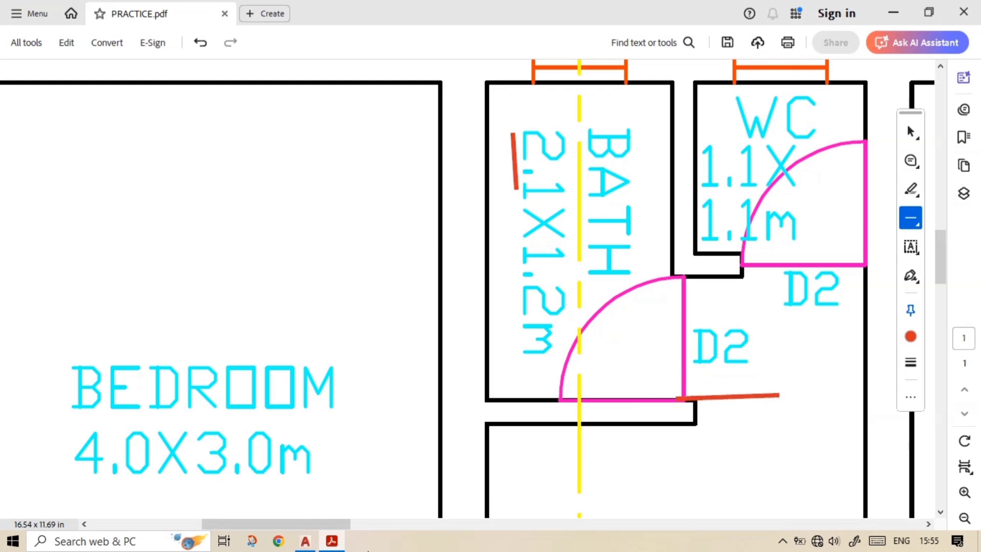
click(305, 541)
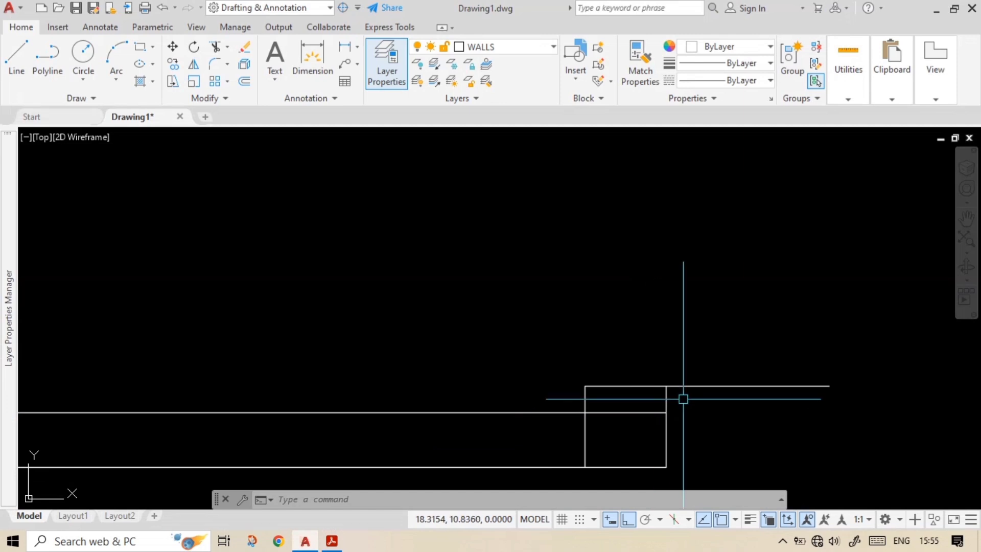
Trim the leftover partition lines below the door offset line and inside the bath's lower wall.
key(Escape)
key(Escape)
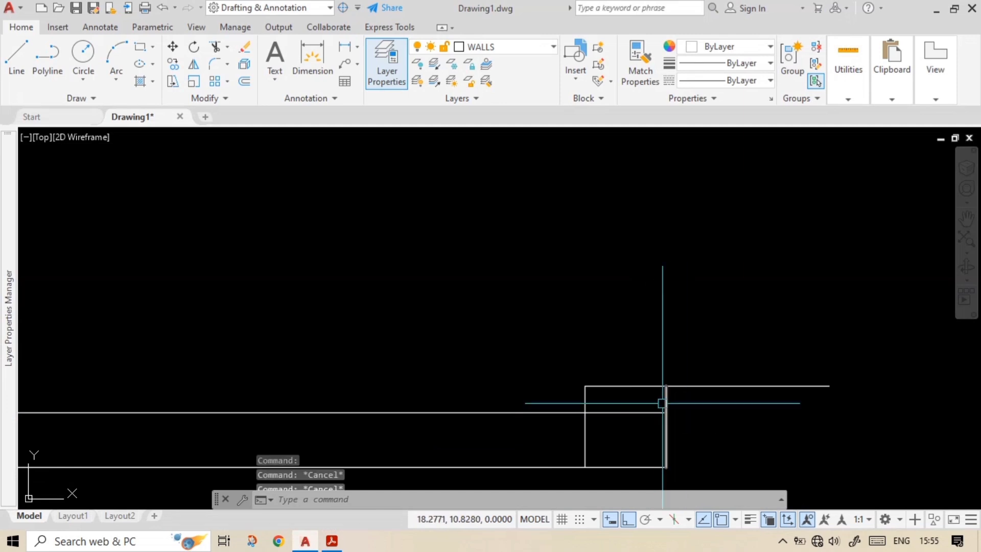
text(tr)
key(Return)
click(663, 404)
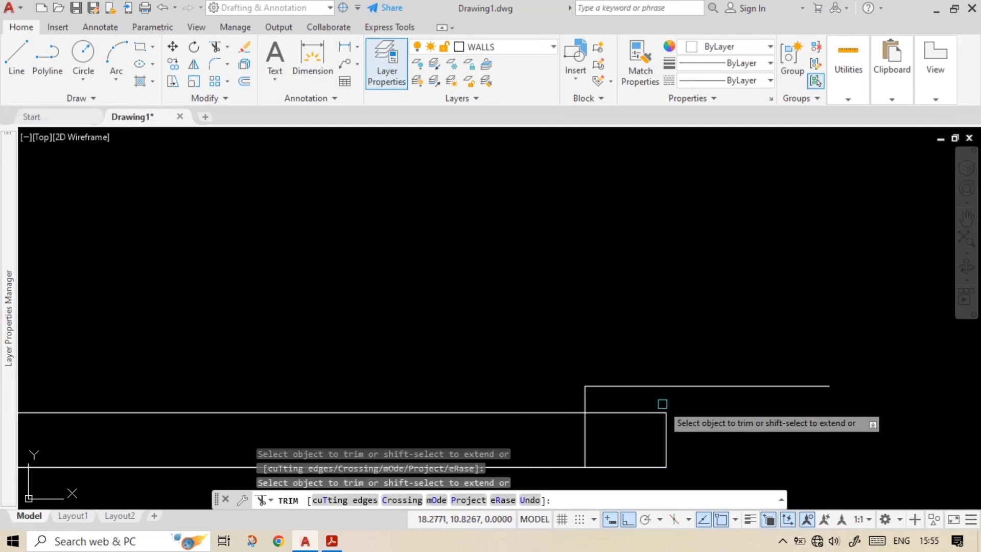
click(585, 404)
click(584, 448)
key(Escape)
Move the end-capped lower wall of the bath up by its upper-right corner so its upper line meets the door offset line.
middle_drag(695, 405, 732, 398)
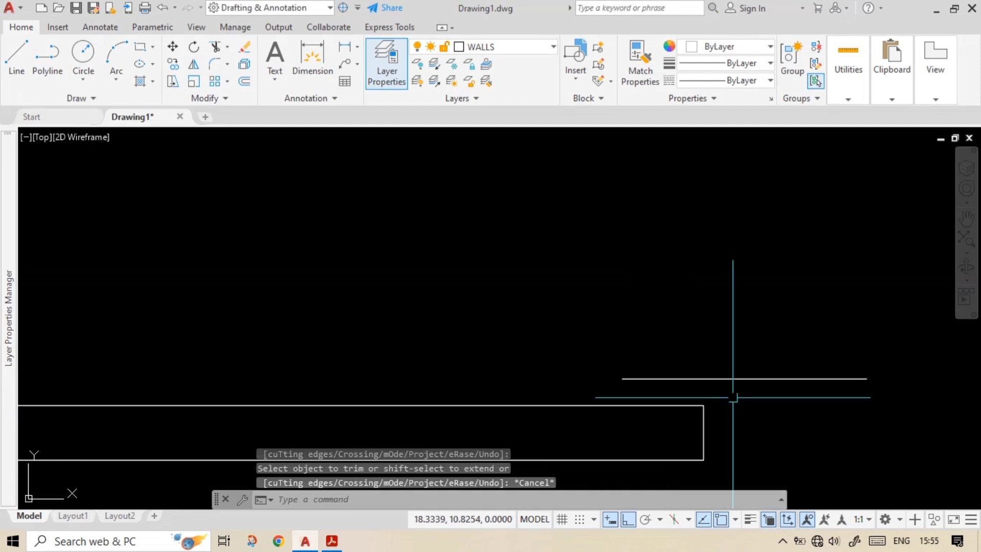
scroll(733, 397, down, 5)
scroll(674, 406, up, 3)
click(826, 458)
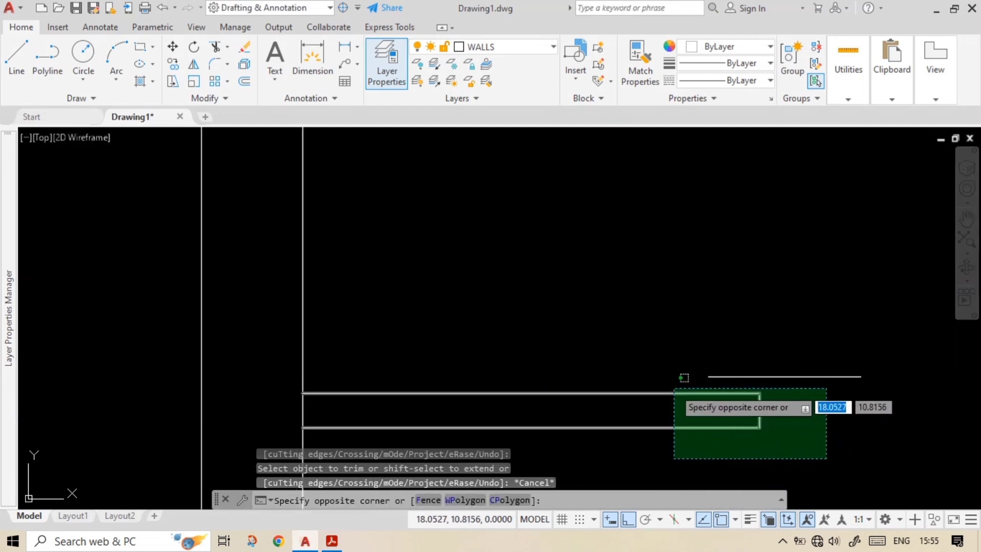
click(684, 377)
scroll(787, 362, up, 2)
text(m)
key(Return)
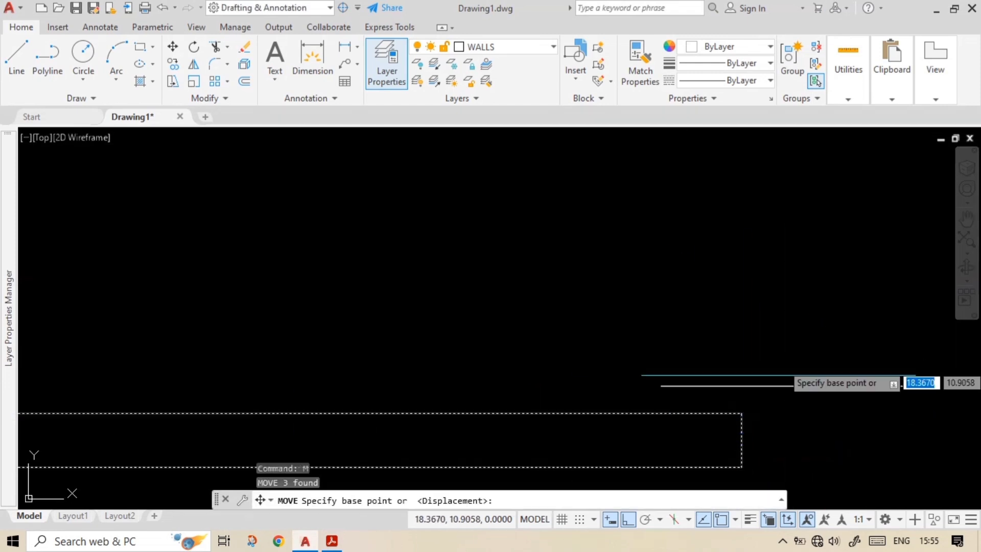
click(741, 413)
key(Escape)
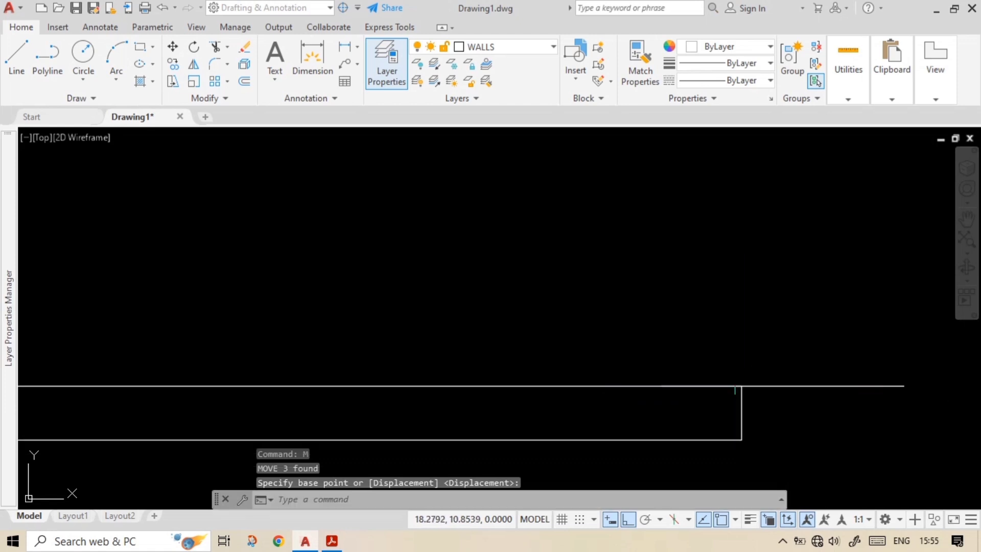
Delete the leftover door offset line at the end of the bath's lower wall.
click(860, 379)
click(847, 415)
key(Delete)
Measure the bath door opening between the partition's lower corner and the bath's lower wall without placing a dimension.
scroll(847, 418, down, 3)
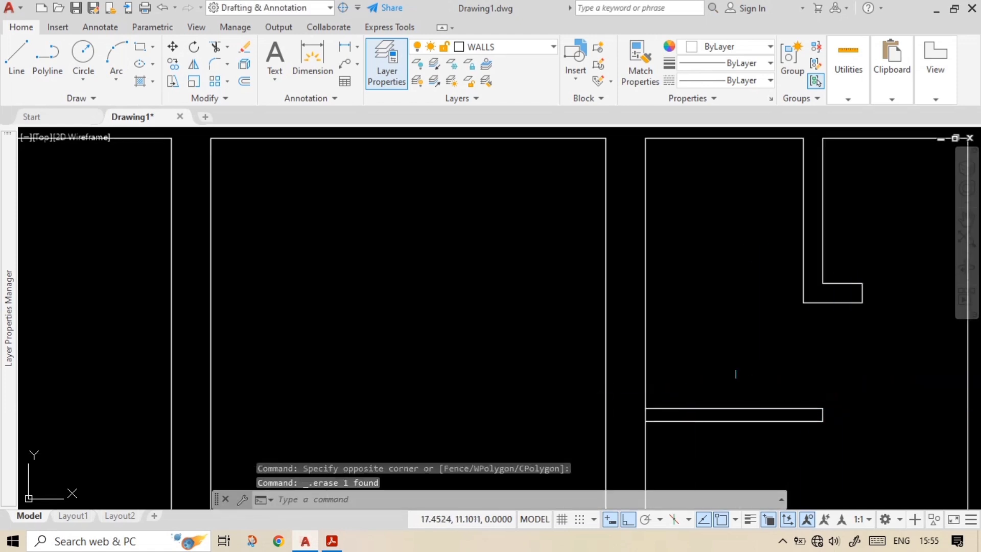
text(DLI)
key(Return)
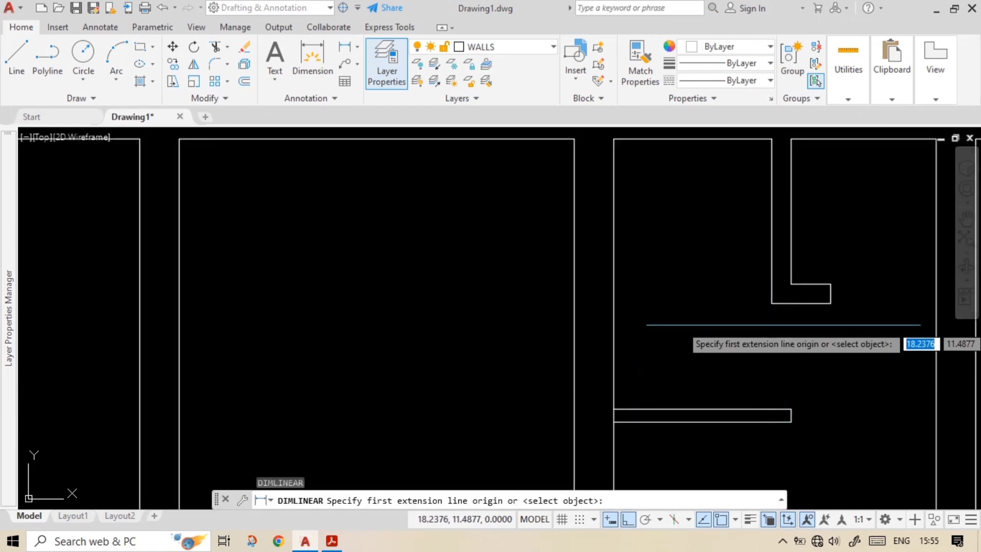
click(773, 302)
click(773, 409)
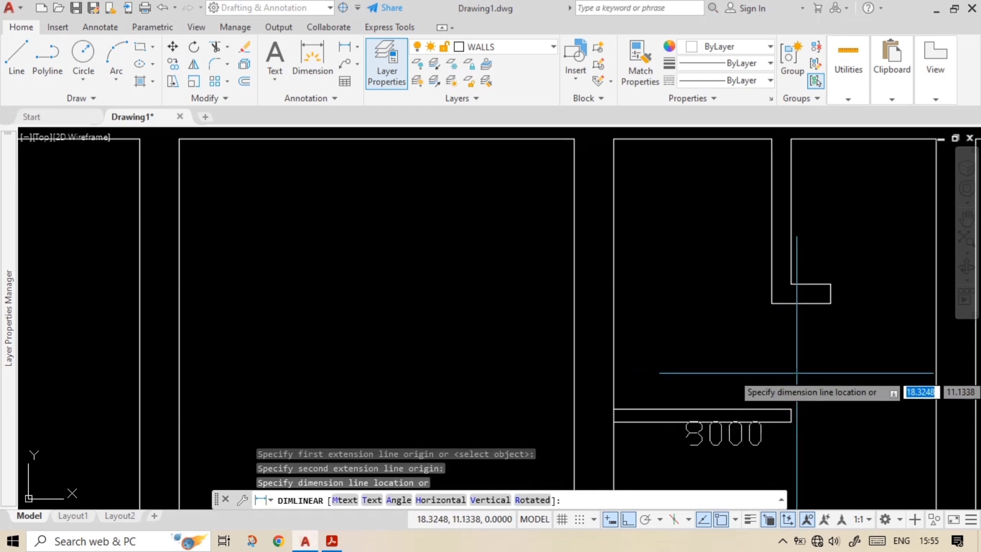
key(Escape)
Compare the whole wall plan in AutoCAD with the floor plan and door schedule in PRACTICE.pdf.
scroll(799, 364, down, 2)
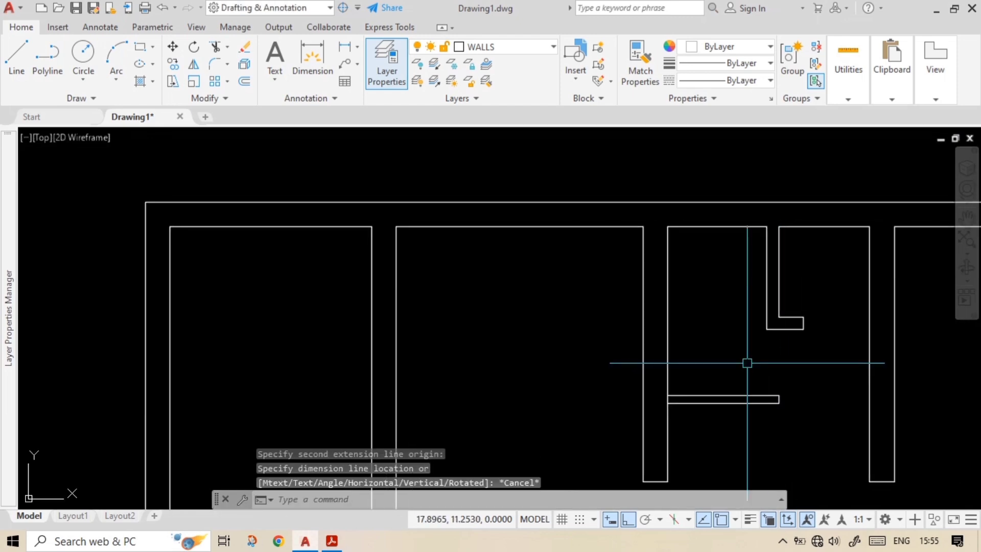
key(alt+Tab)
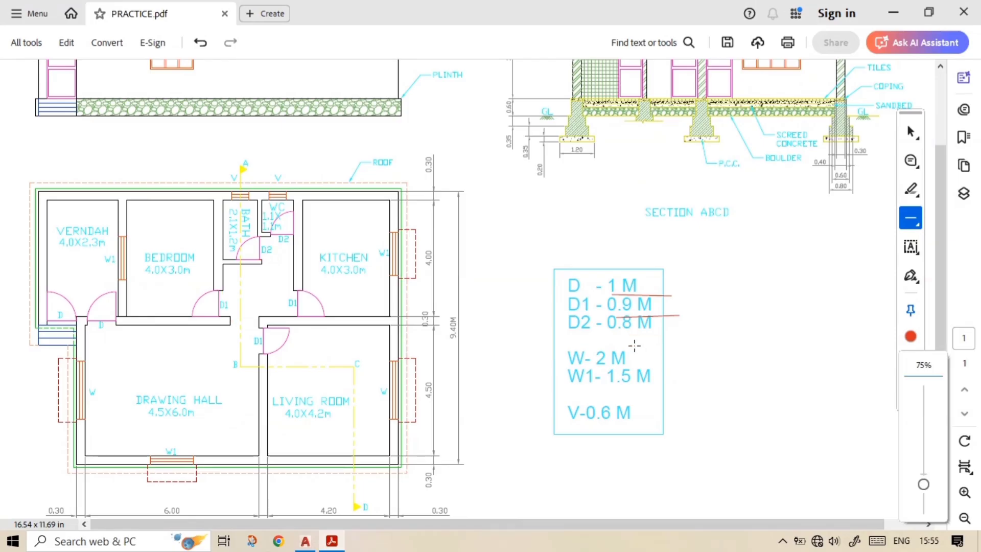
key(alt+Tab)
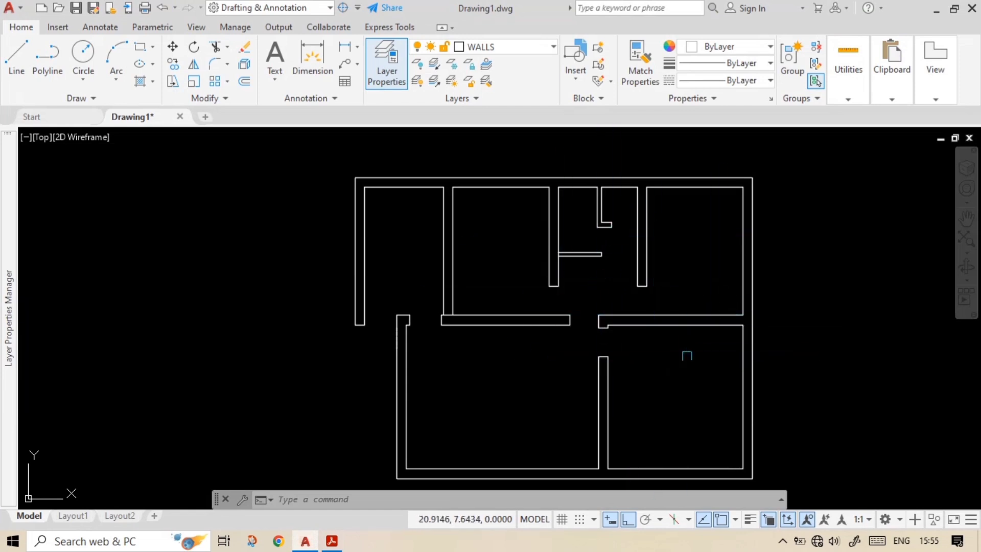
middle_drag(727, 319, 668, 302)
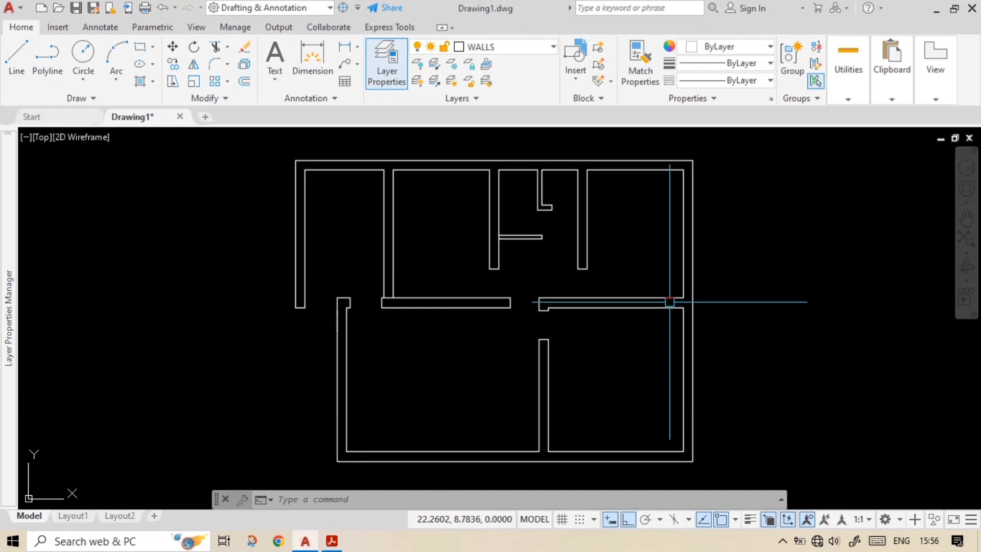
double_click(824, 297)
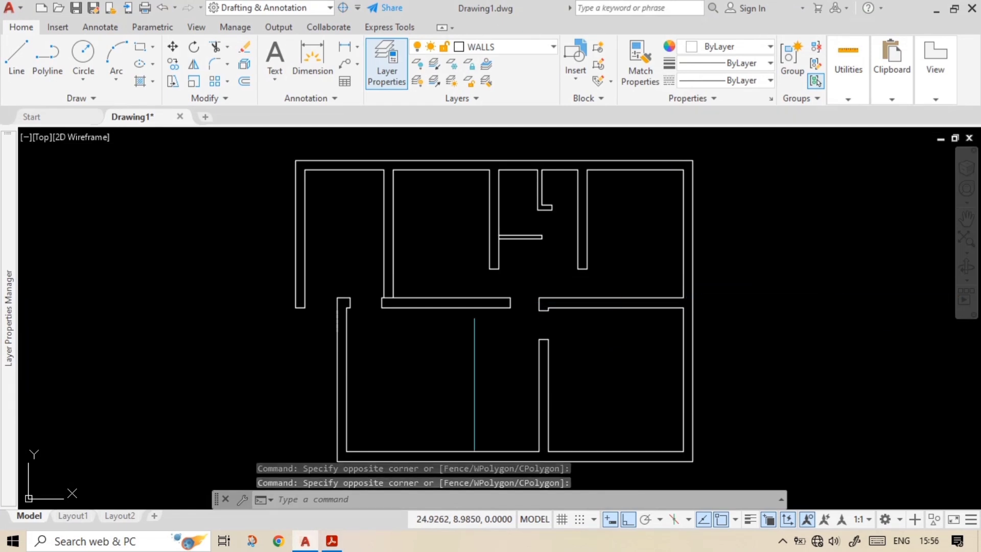